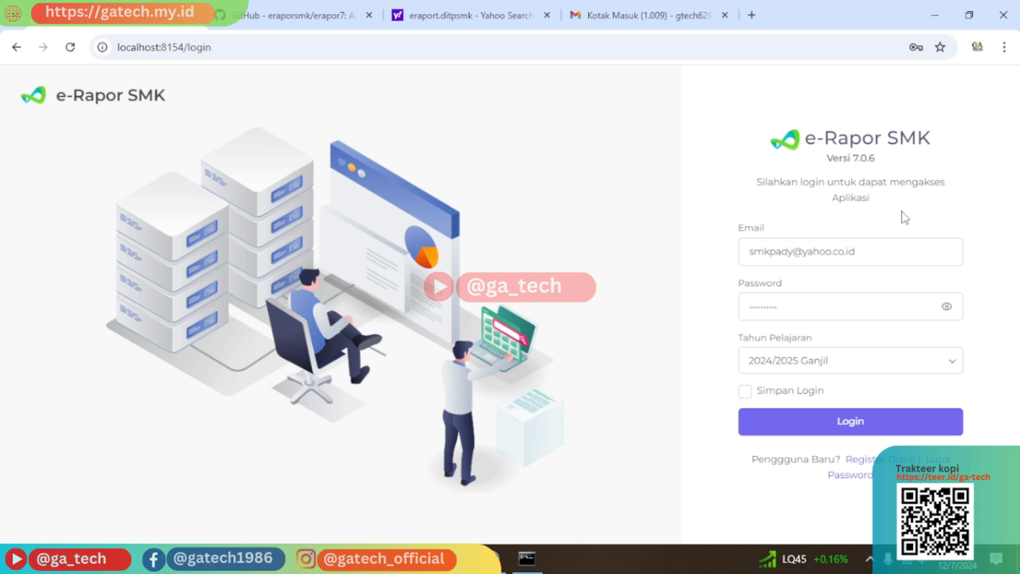
Log in for 2024/2025 Ganjil and review Identitas Sekolah, Informasi Aplikasi and Helpdesk on Beranda.
click(852, 422)
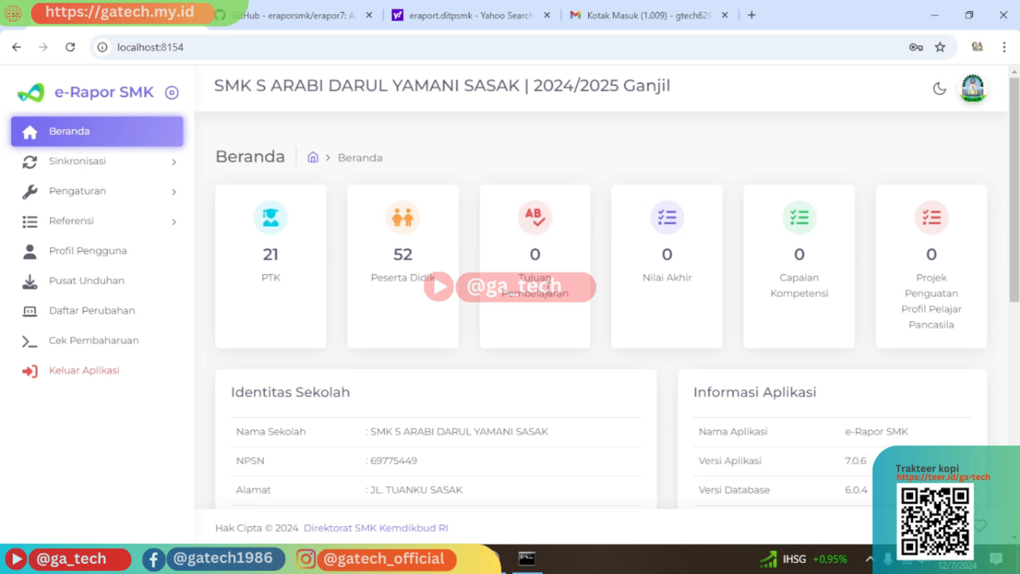
scroll(548, 289, down, 6)
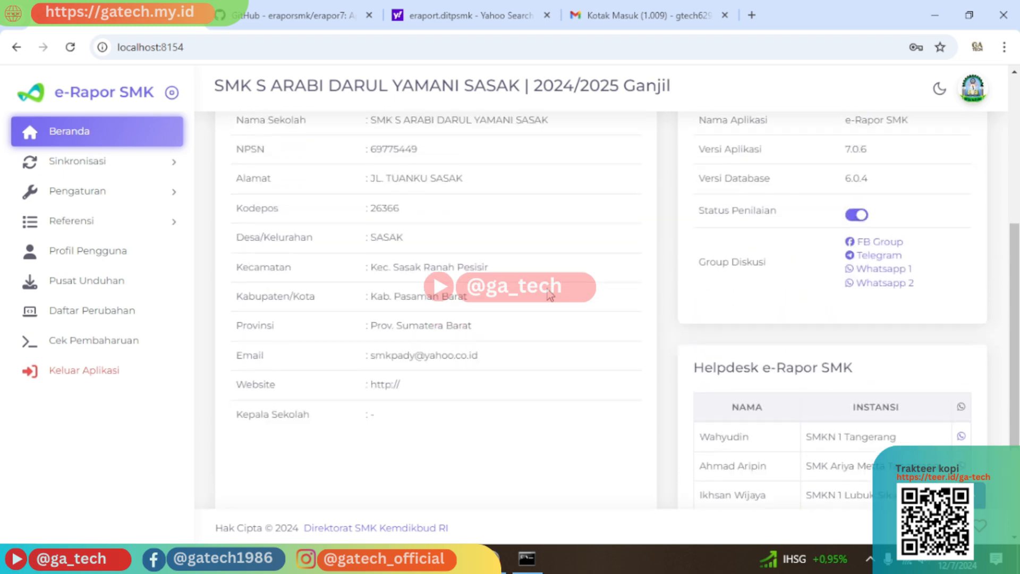
scroll(550, 295, up, 3)
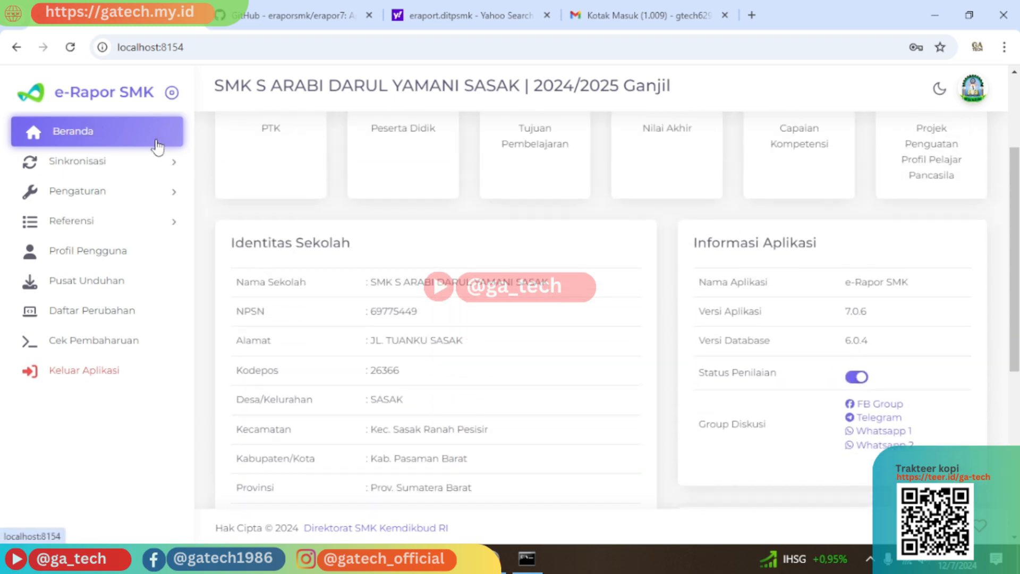
scroll(380, 213, down, 3)
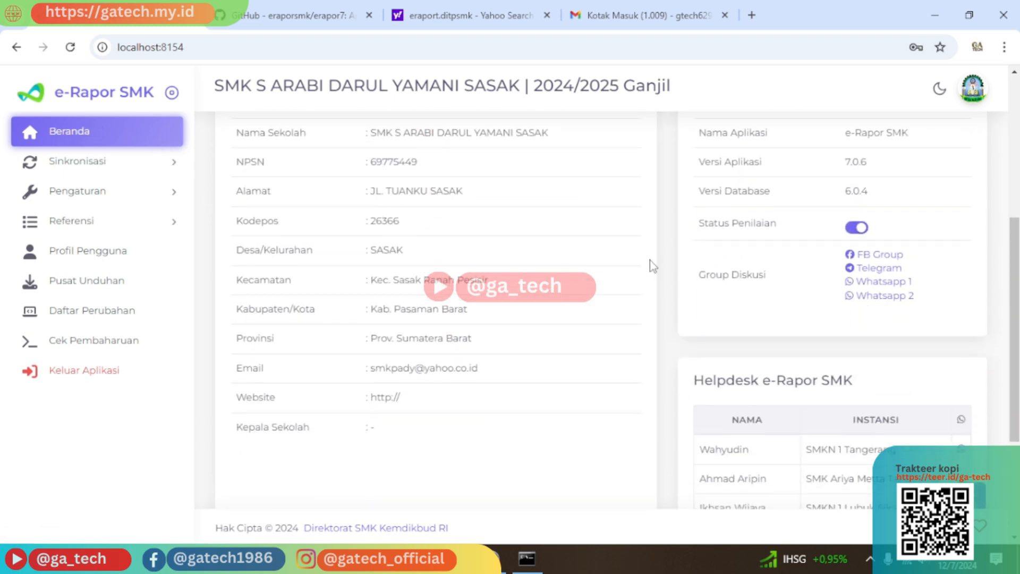
scroll(819, 311, down, 1)
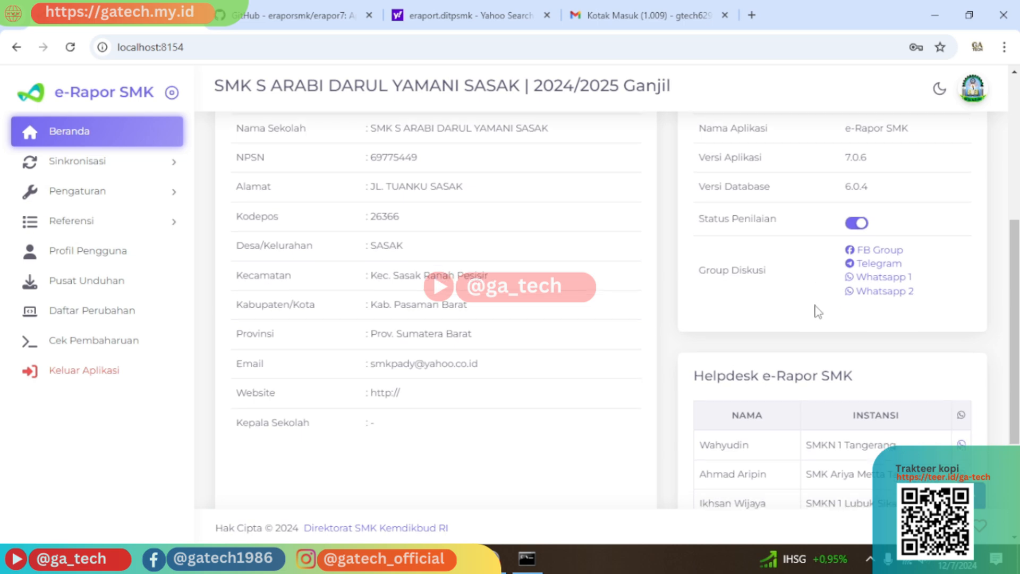
scroll(819, 311, down, 3)
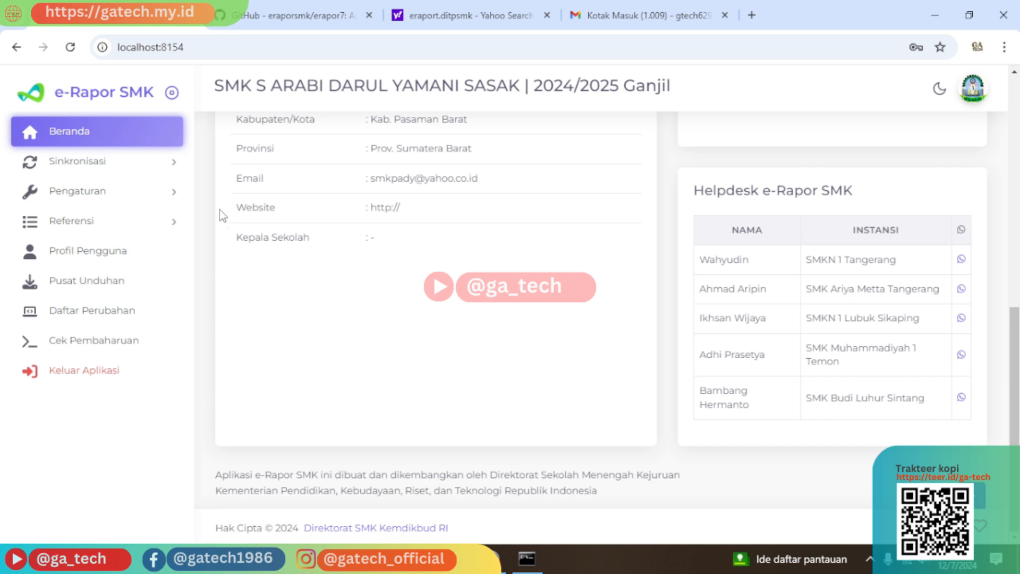
scroll(219, 210, up, 1)
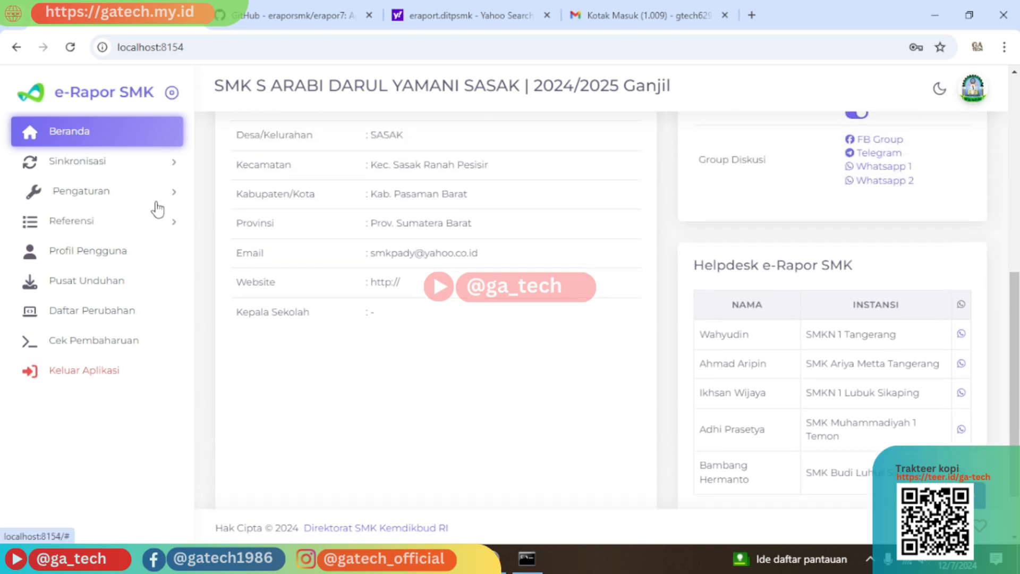
Go to Referensi > Rombongan Belajar > Reguler to list X TKJ, XI TKJ and XII TKJ.
click(116, 234)
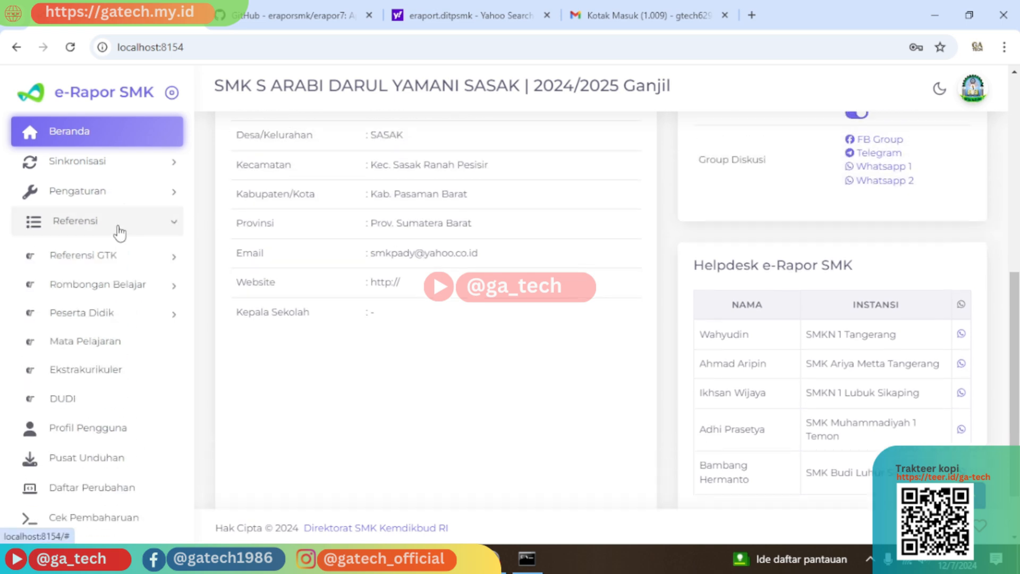
click(122, 262)
click(124, 271)
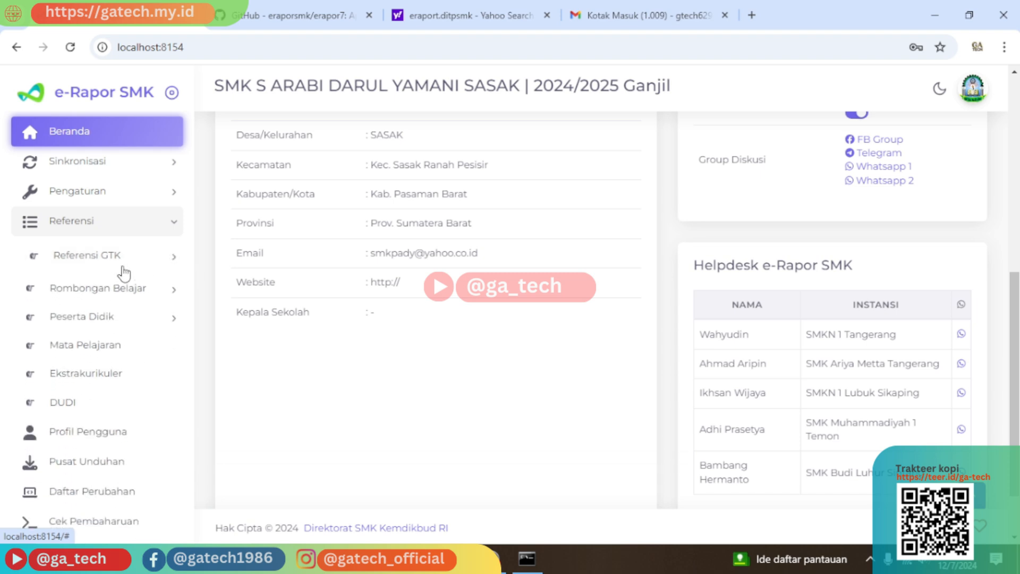
click(123, 290)
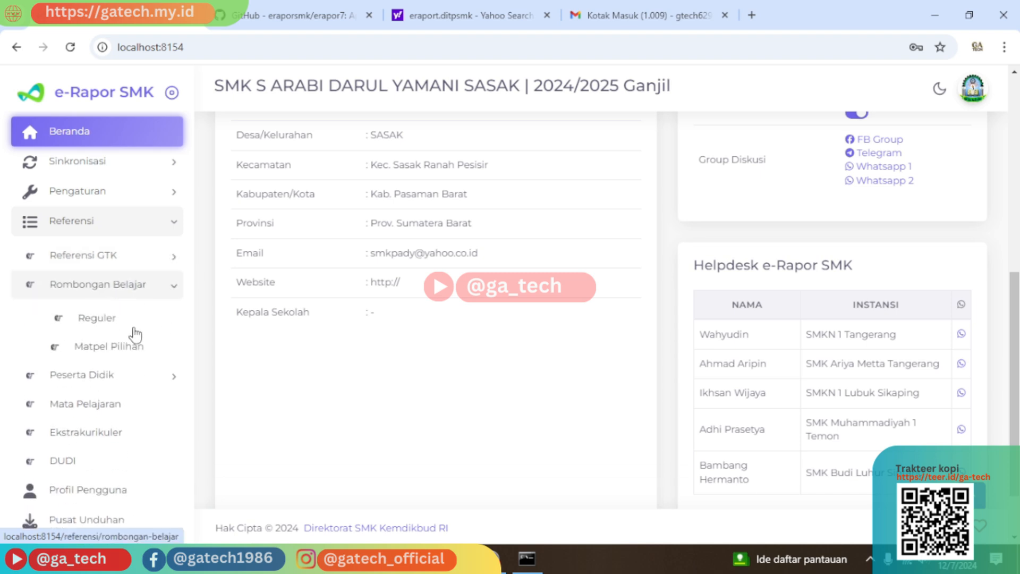
click(96, 318)
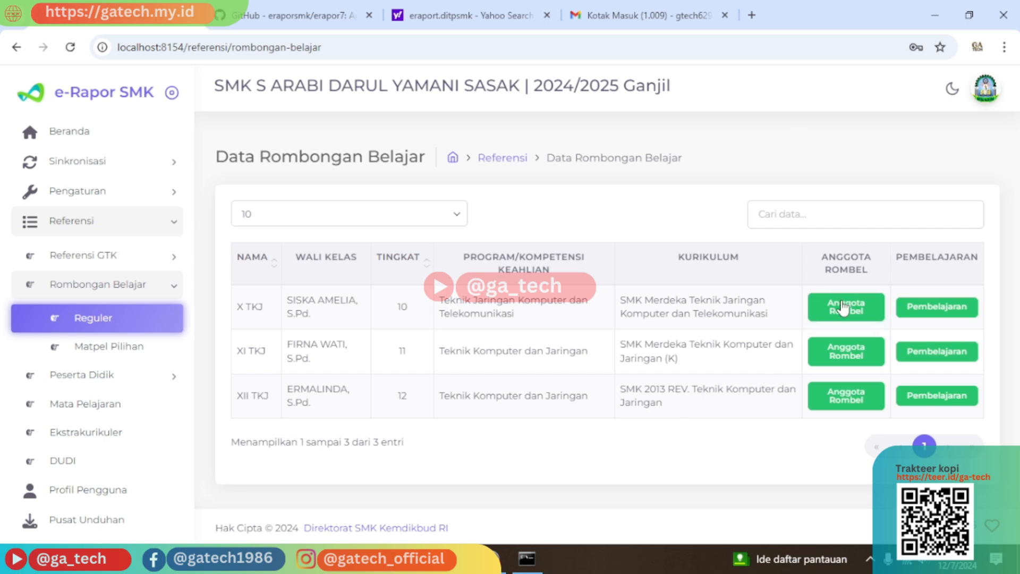
click(912, 311)
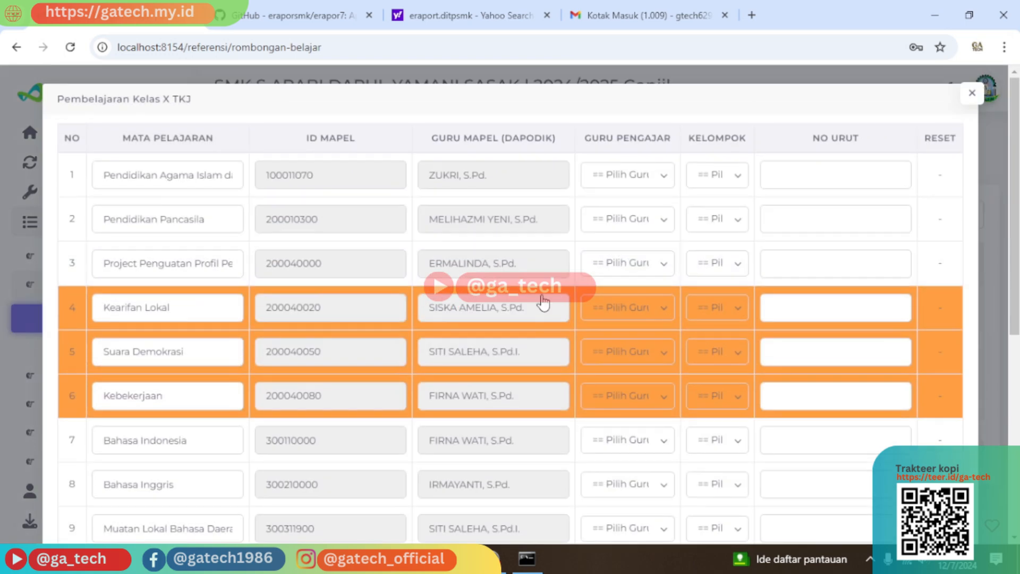
scroll(536, 308, down, 8)
scroll(536, 315, up, 8)
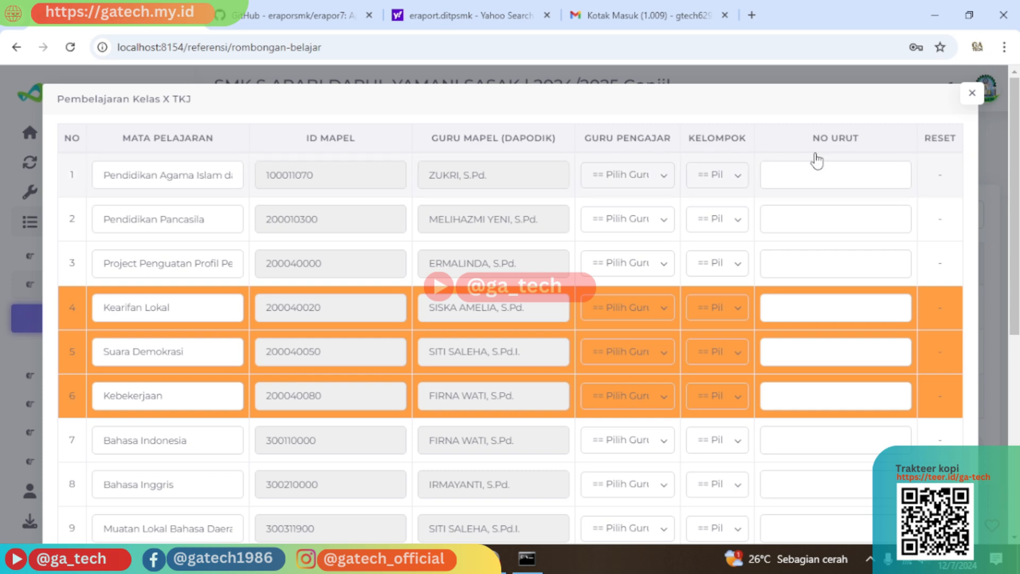
scroll(274, 364, down, 6)
scroll(272, 367, up, 6)
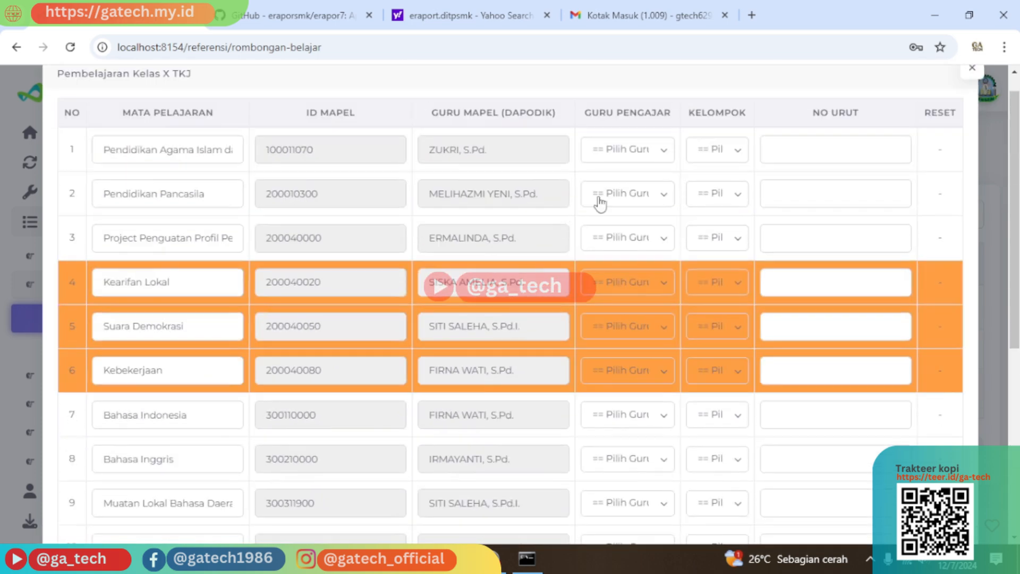
click(967, 97)
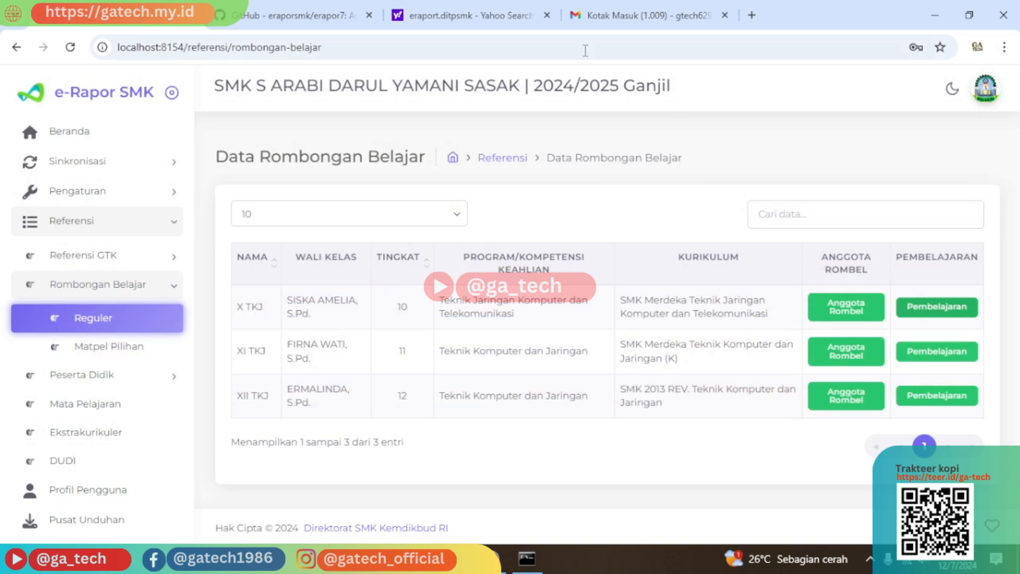
Search 'permendikbud nomor 12 tahun 2024' in a new tab and open the Kemdikbud PDF result.
click(752, 16)
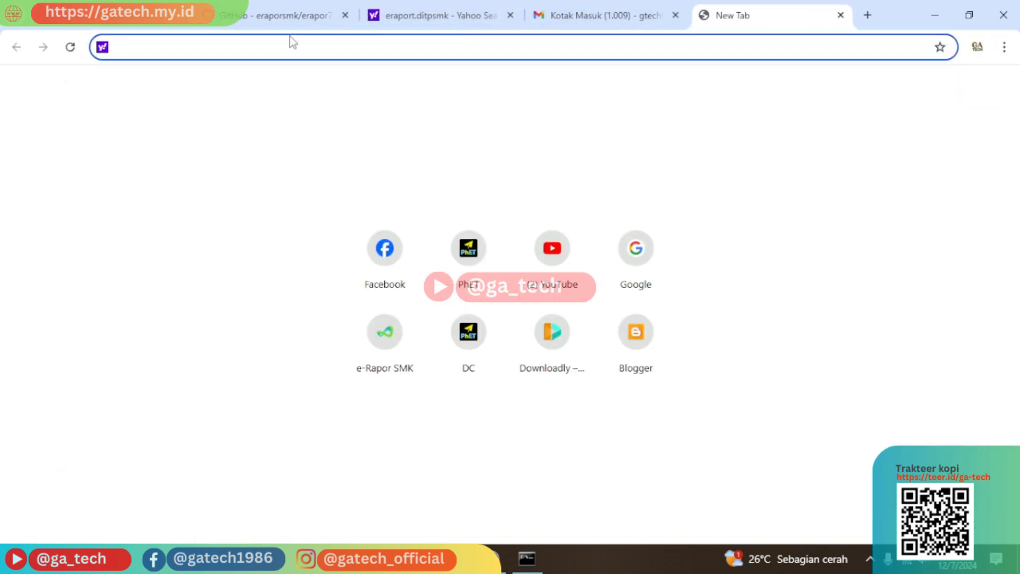
text(perme)
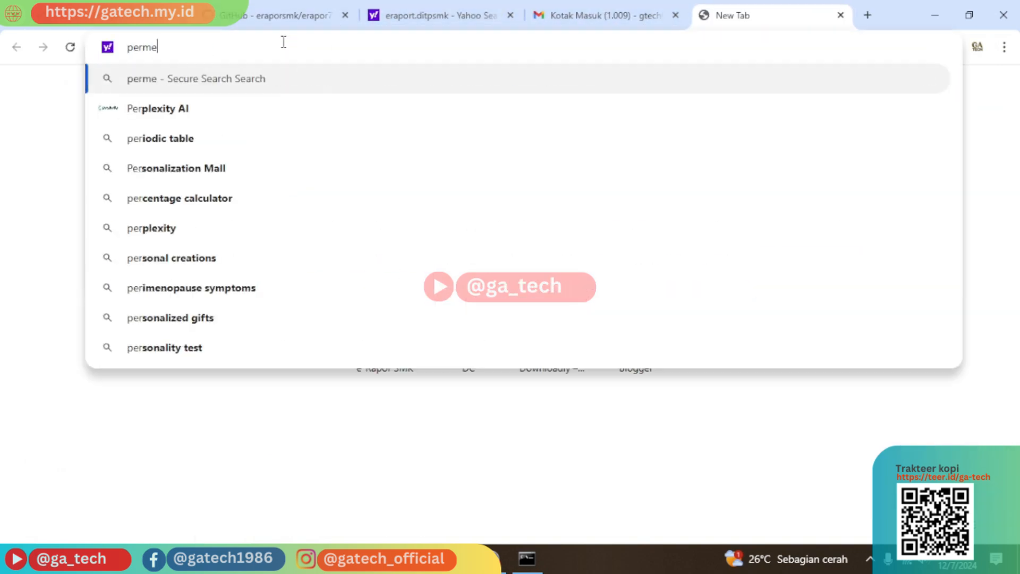
text(ndikbud )
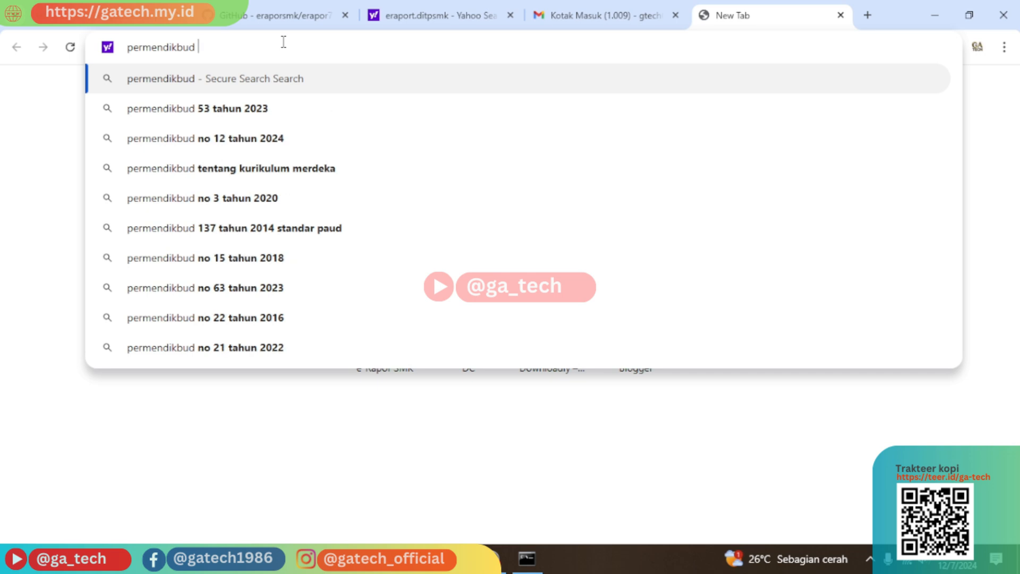
text(nomor )
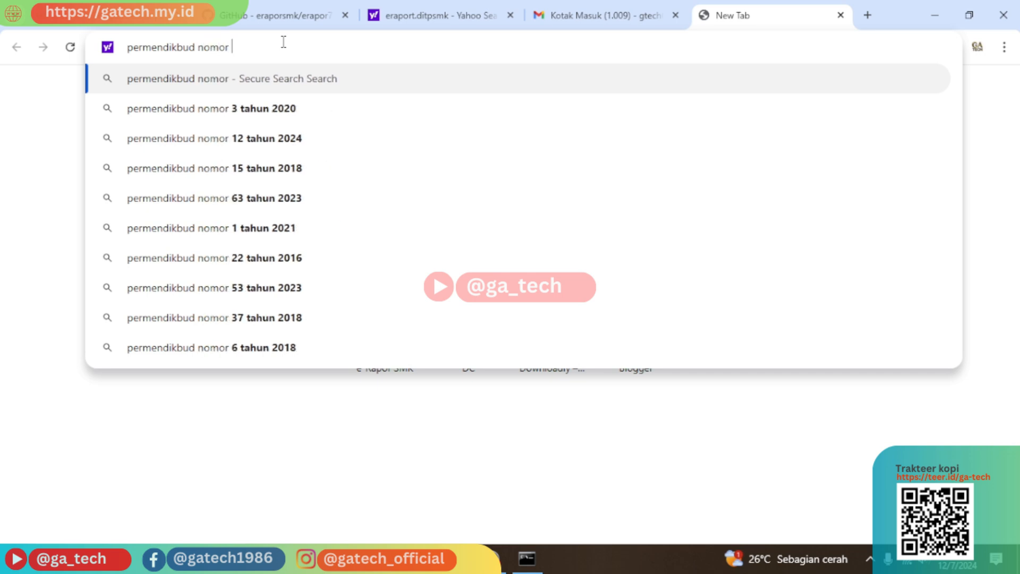
text(12 r)
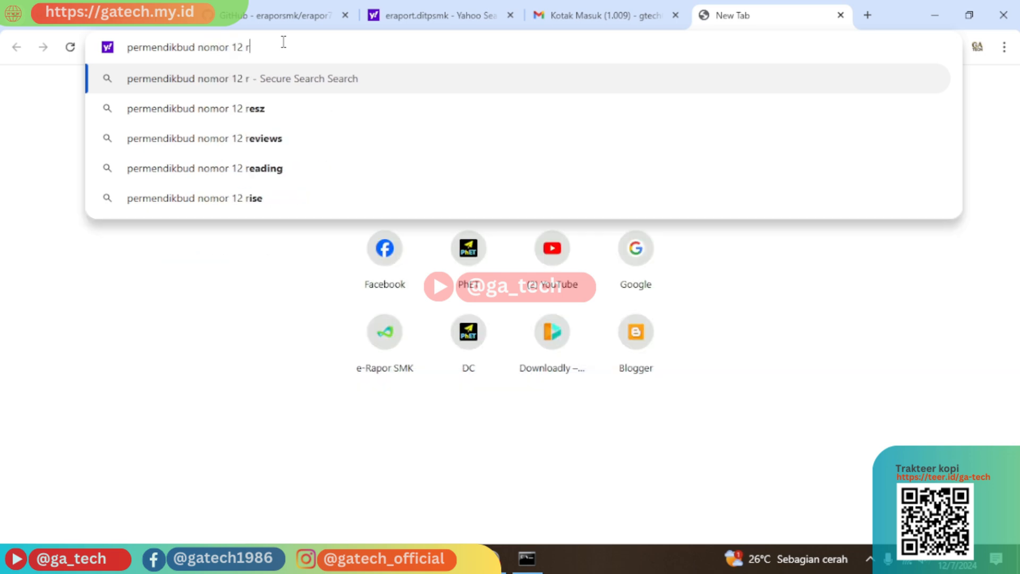
key(BackSpace)
text(tqahu)
key(BackSpace)
key(BackSpace)
key(BackSpace)
key(BackSpace)
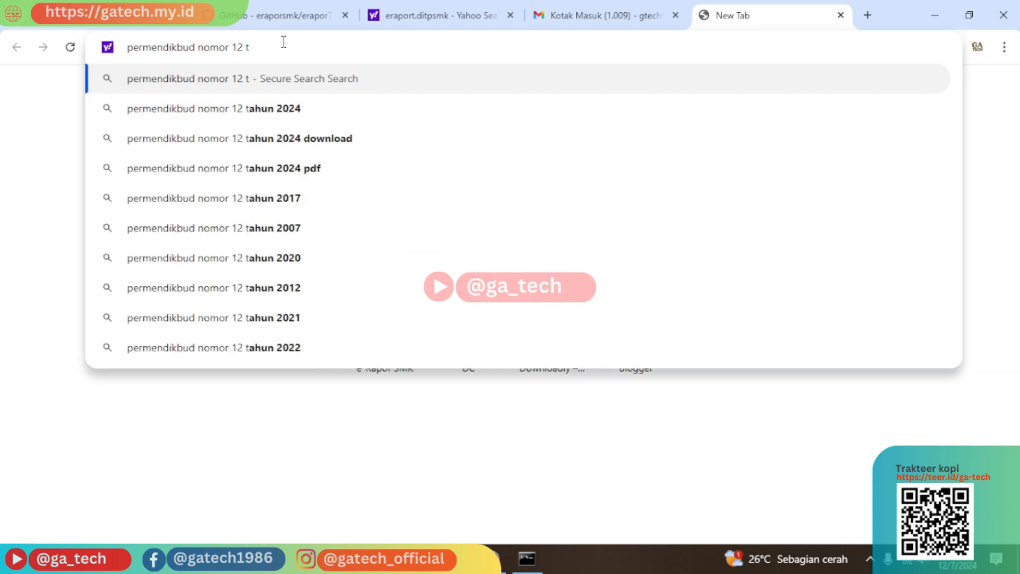
text(ahun)
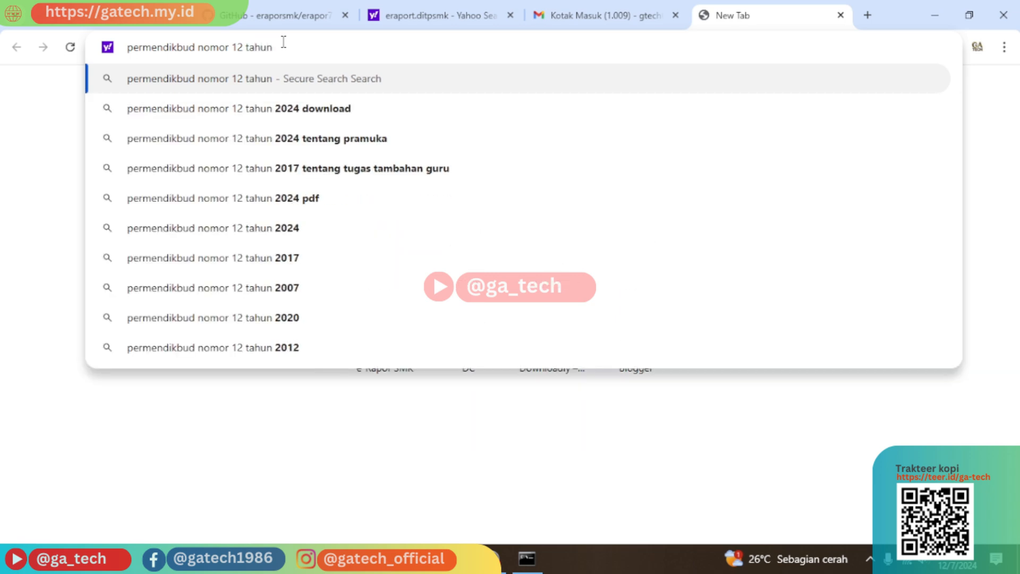
text( 2024)
key(Return)
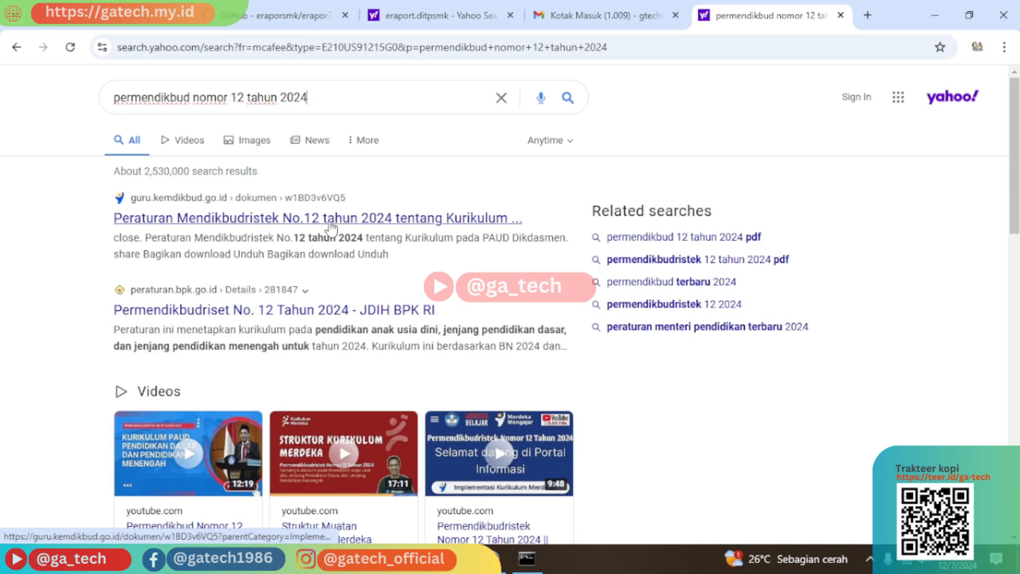
click(330, 226)
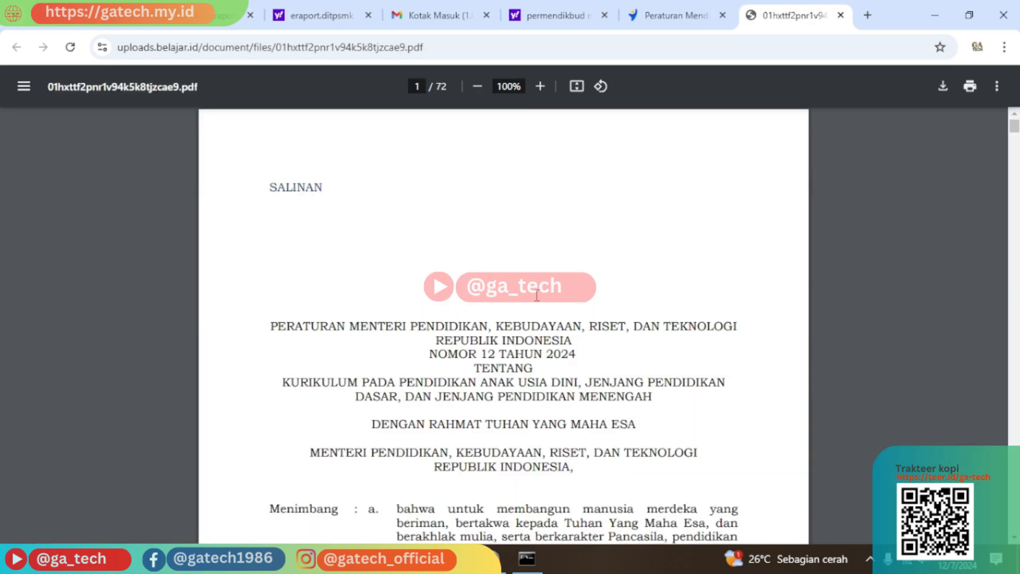
Dismiss the in-document find bar in the regulation PDF.
scroll(576, 261, down, 7)
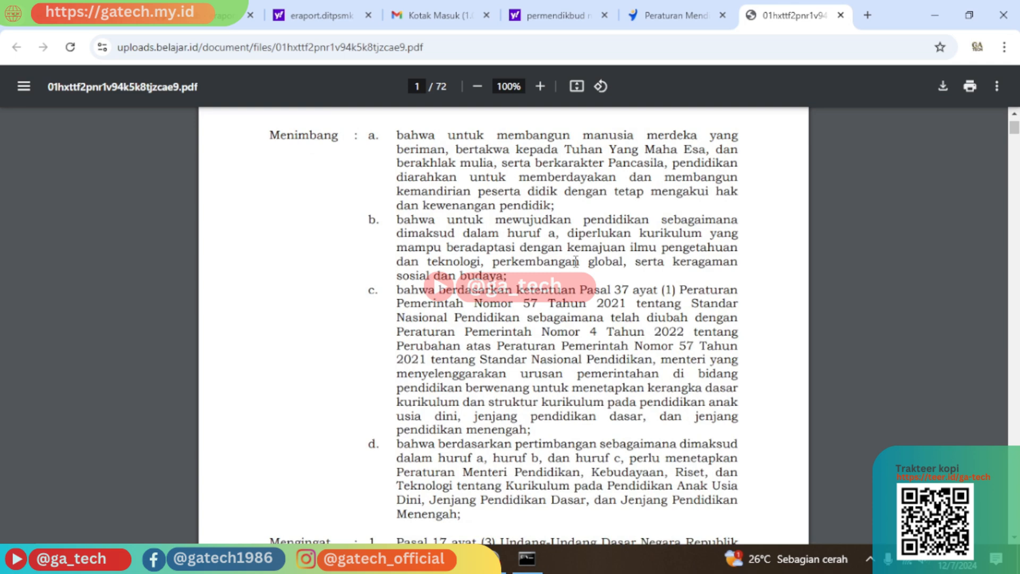
key(ctrl+f)
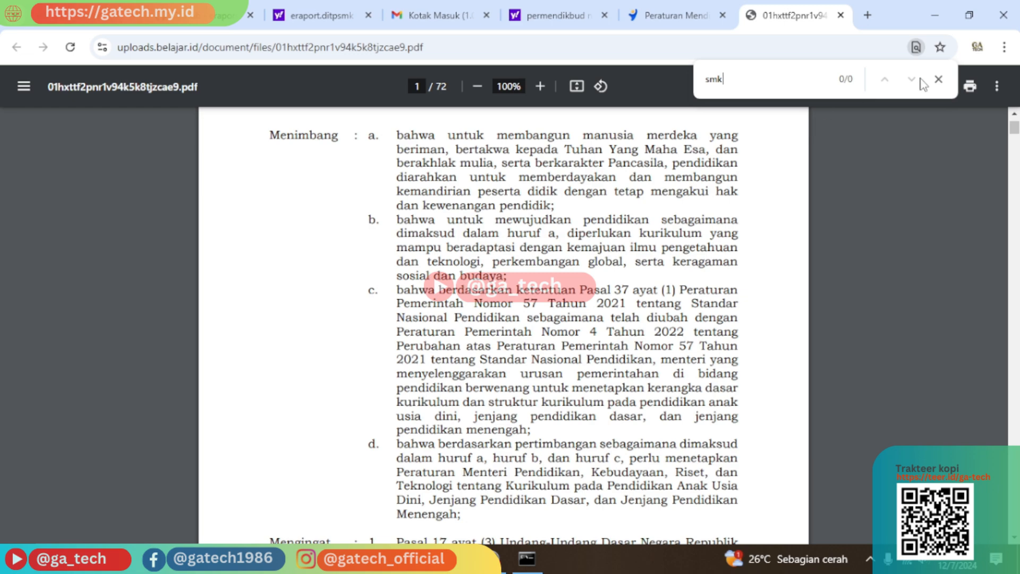
scroll(758, 178, down, 8)
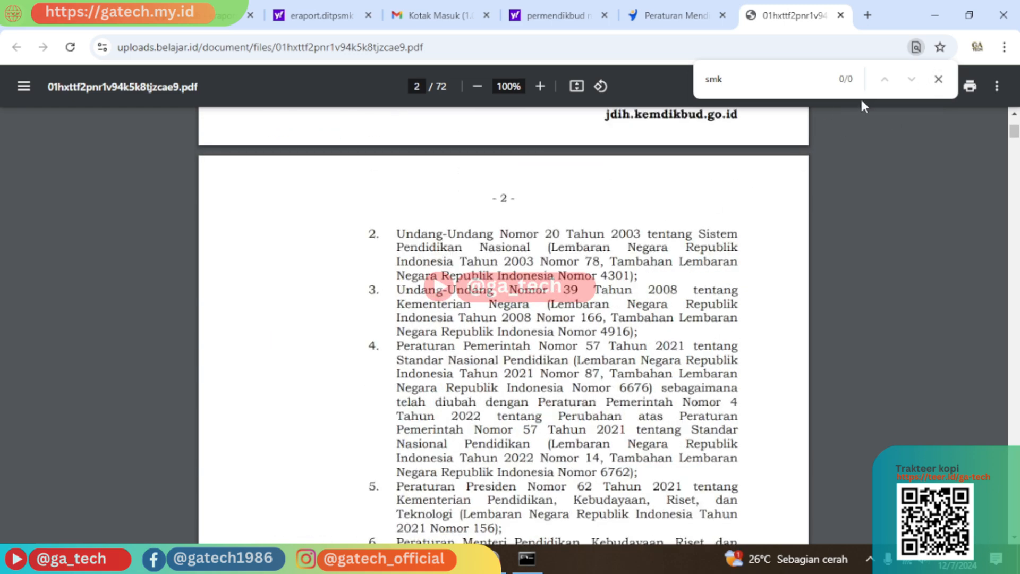
click(939, 79)
Scroll past Tabel 4 and Tabel 9 to page 33's senior high curriculum structure notes.
scroll(431, 387, down, 1)
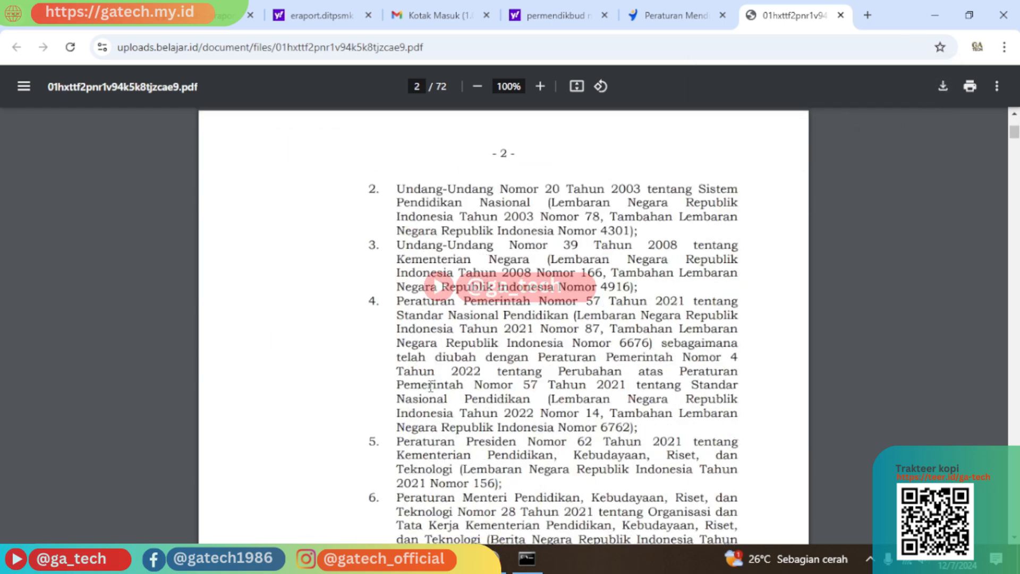
scroll(431, 387, down, 20)
drag(1019, 146, 1015, 262)
scroll(653, 368, up, 10)
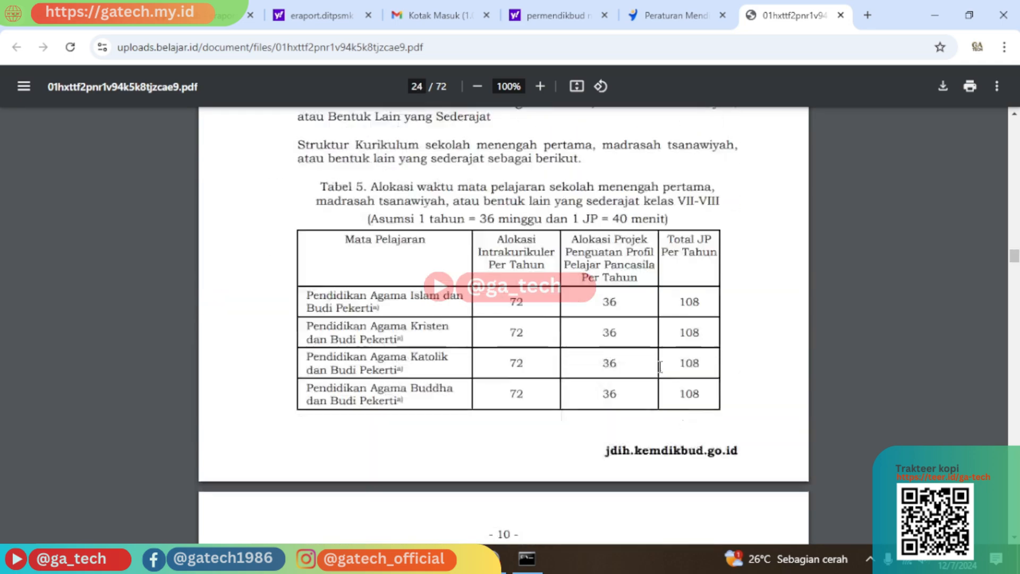
scroll(652, 368, up, 15)
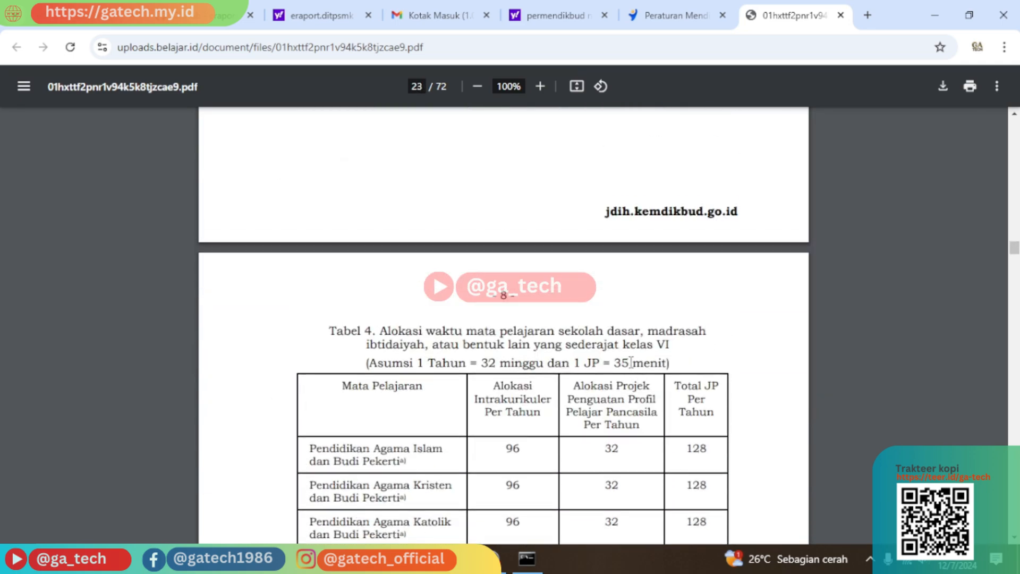
scroll(623, 348, down, 20)
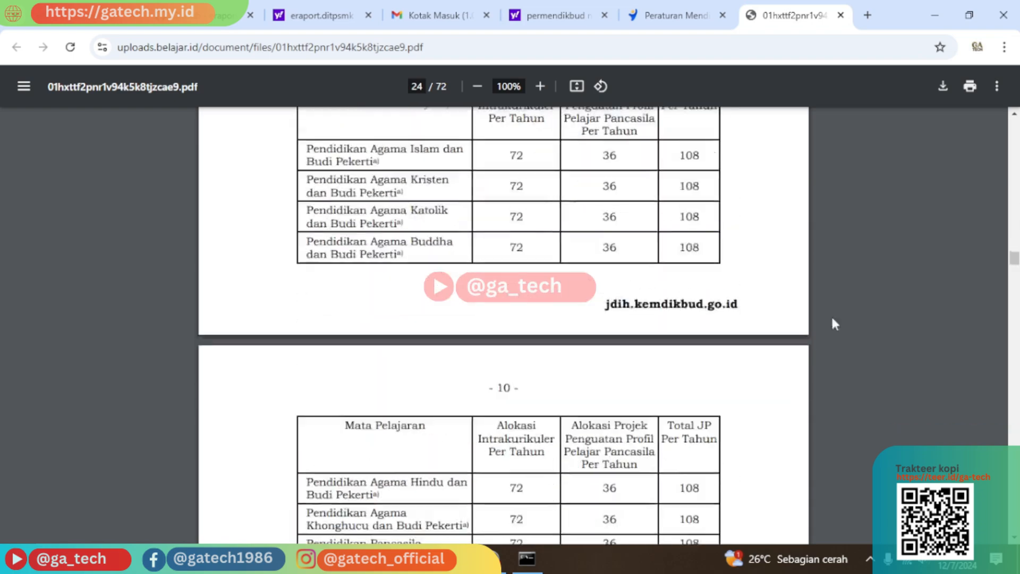
scroll(691, 303, down, 20)
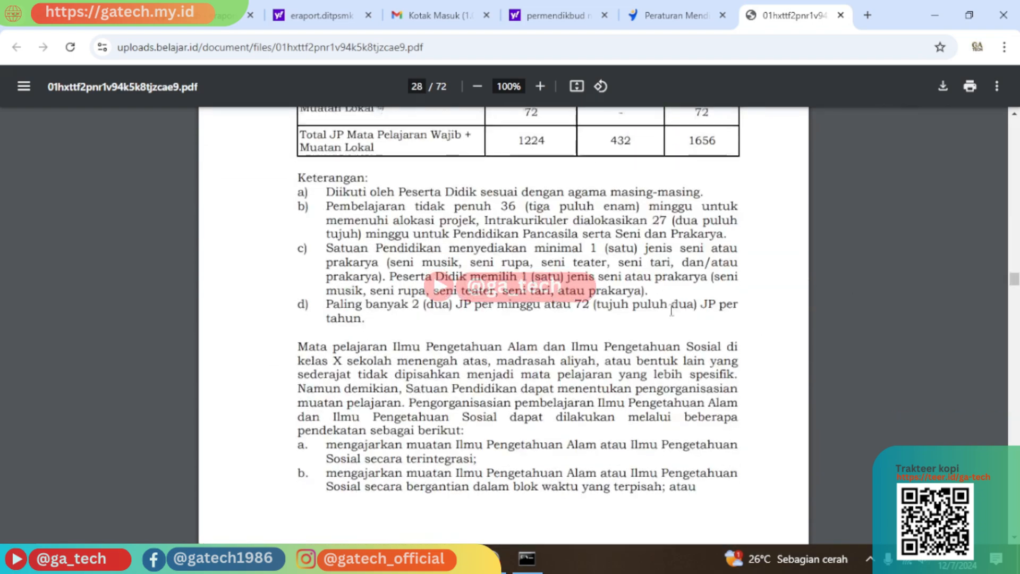
scroll(663, 318, down, 10)
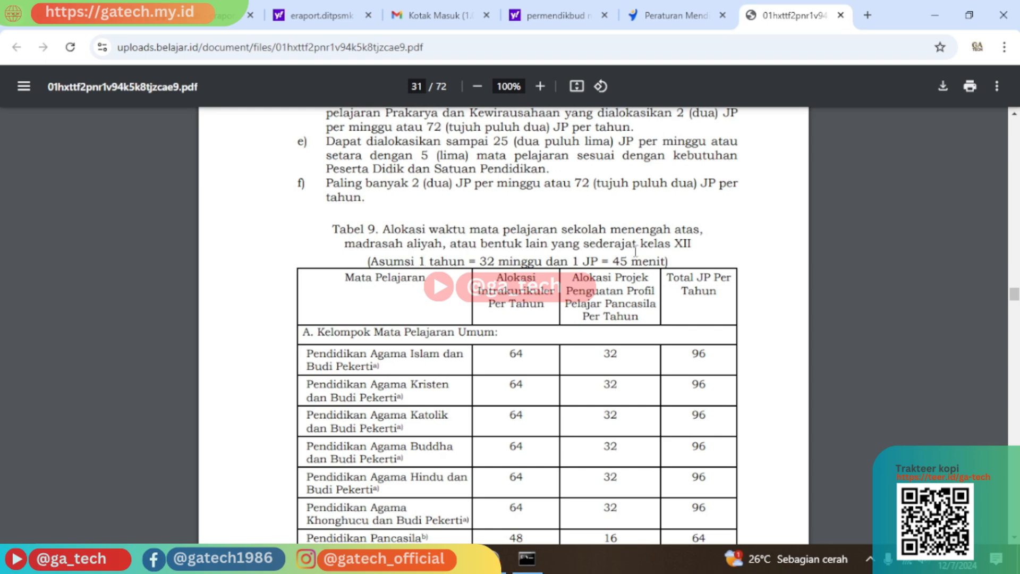
scroll(666, 246, down, 20)
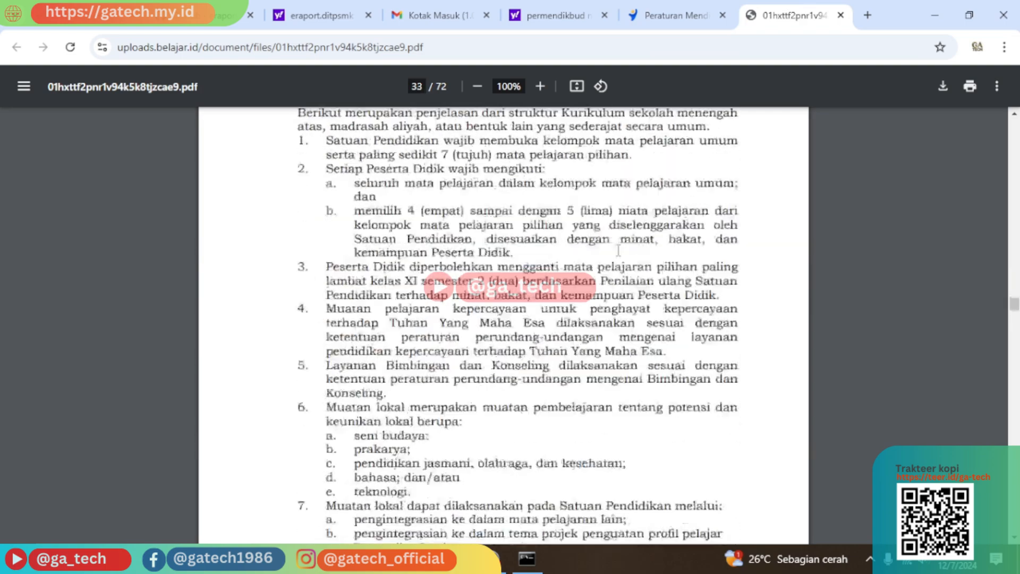
Scroll around pages 34–36 and settle on Tabel 10, the class X vocational structure, on page 34.
scroll(619, 250, down, 20)
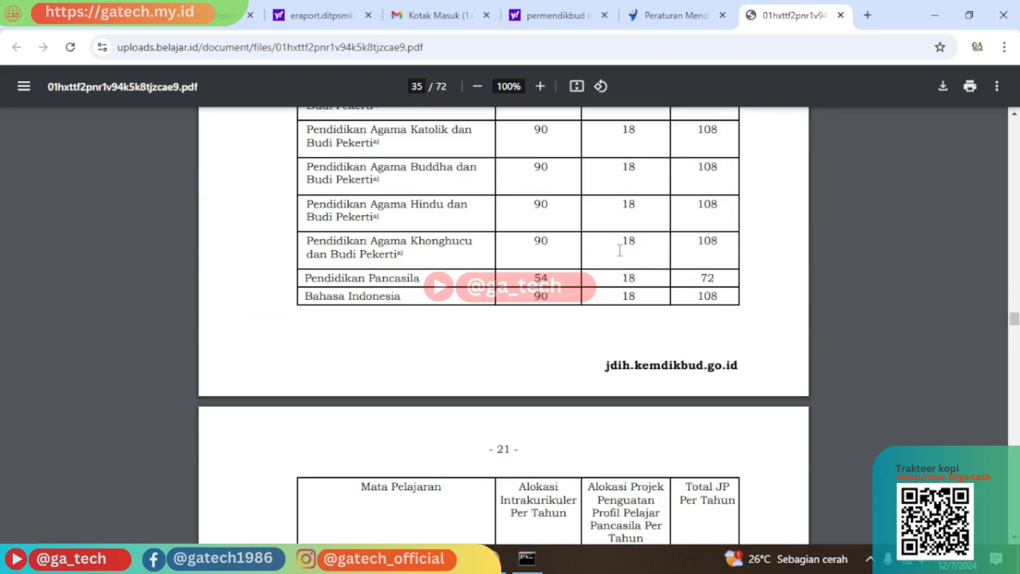
scroll(619, 253, down, 15)
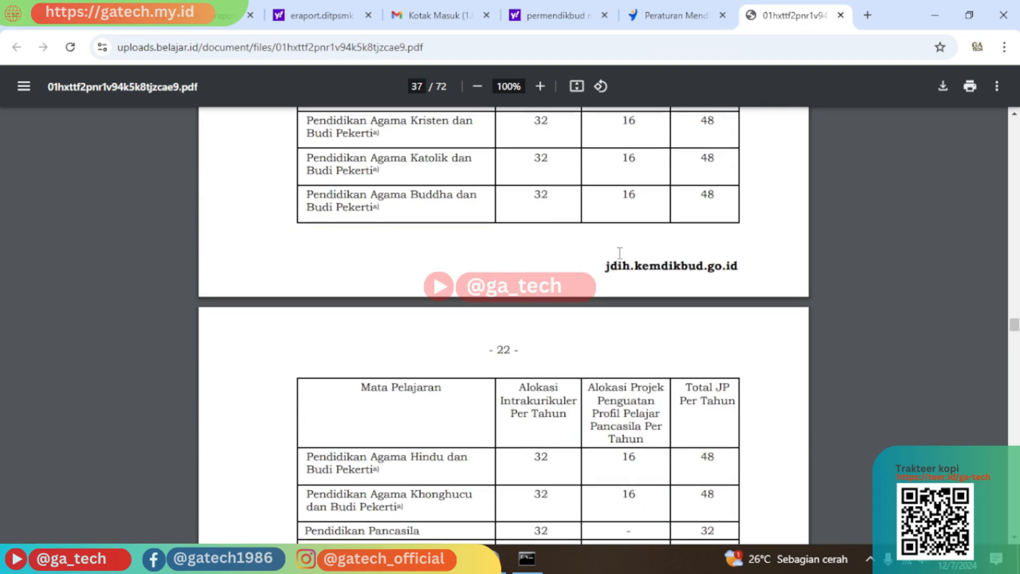
scroll(528, 218, up, 5)
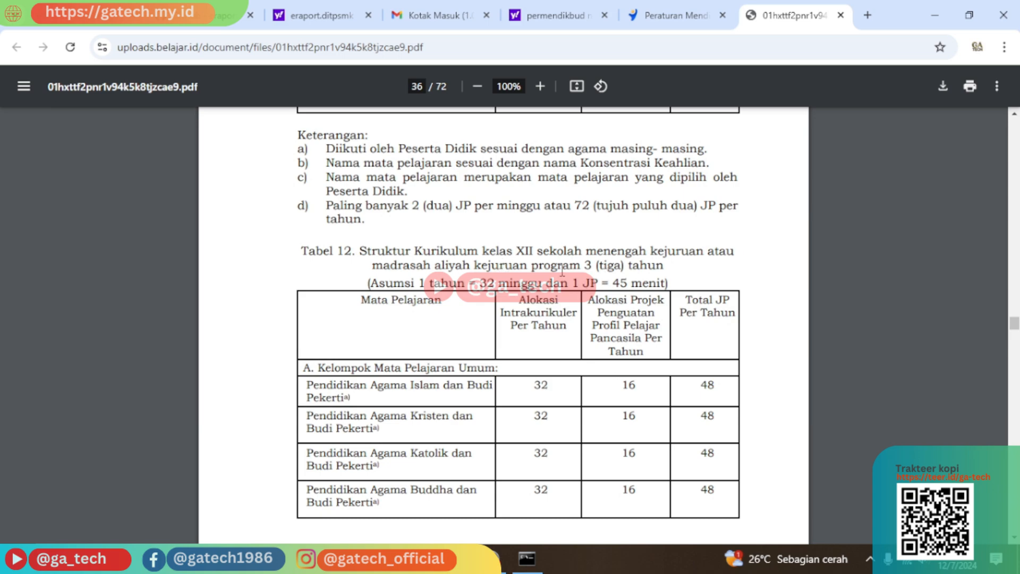
scroll(611, 266, up, 15)
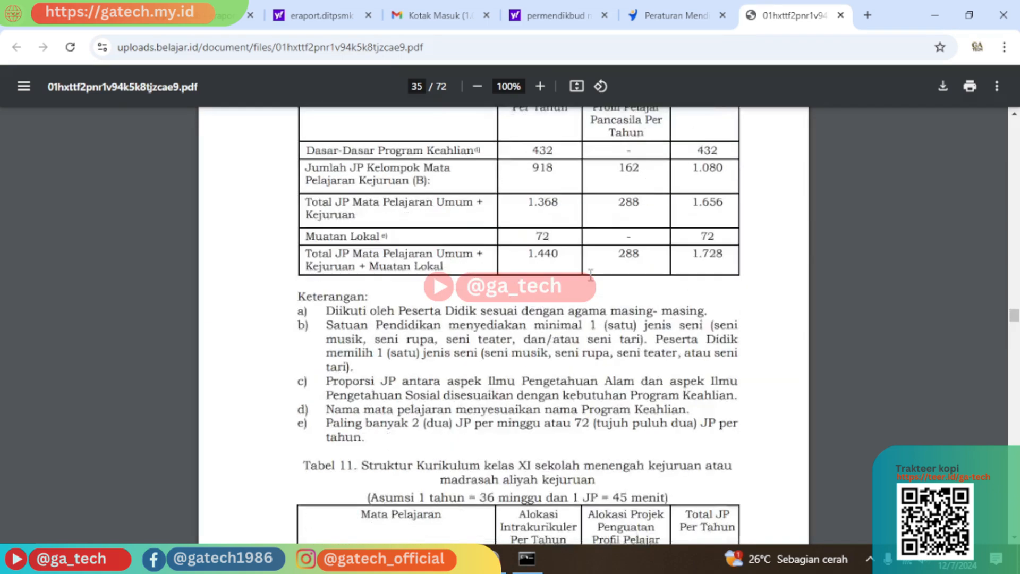
scroll(590, 275, up, 10)
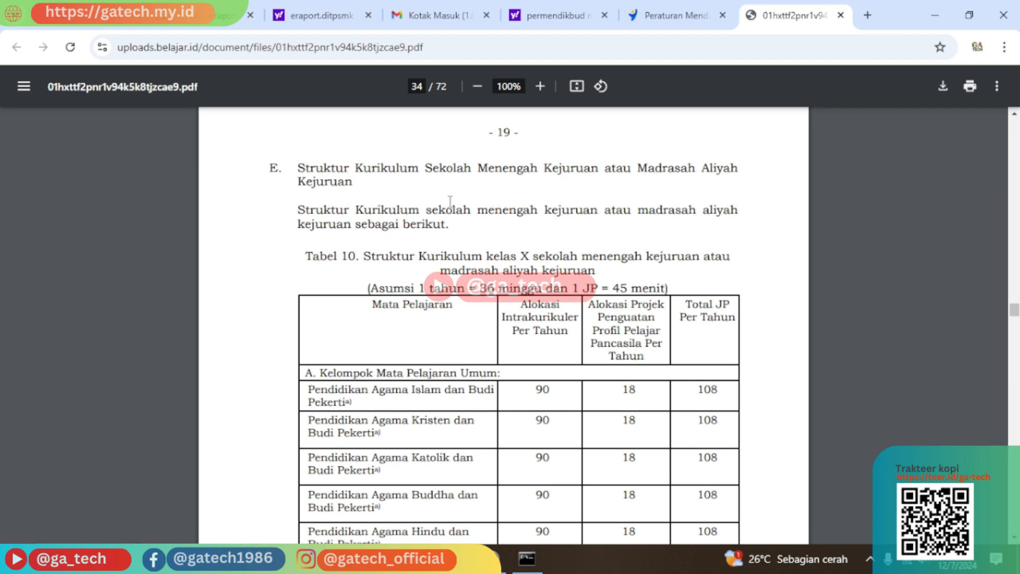
scroll(392, 235, down, 1)
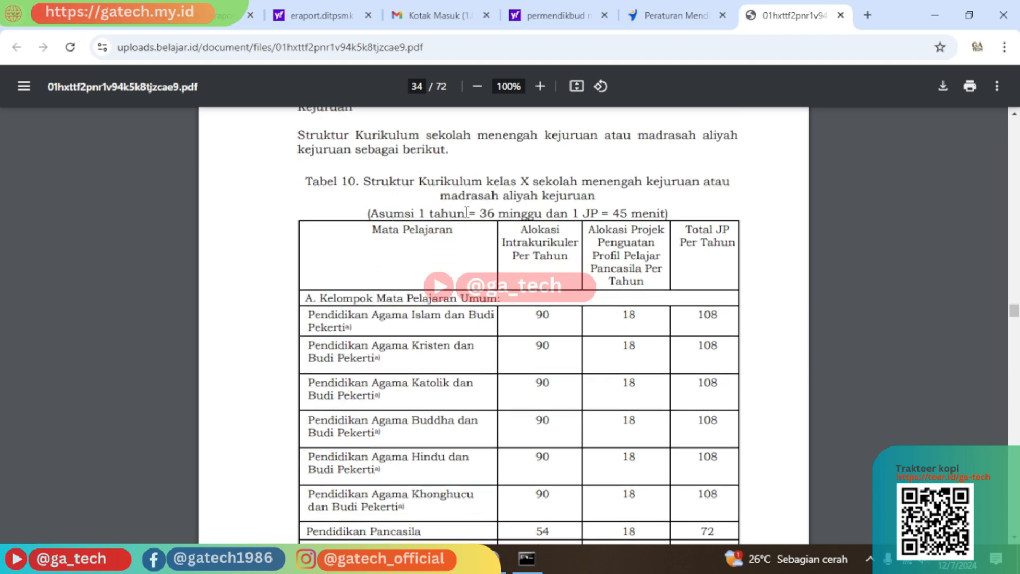
scroll(459, 250, down, 1)
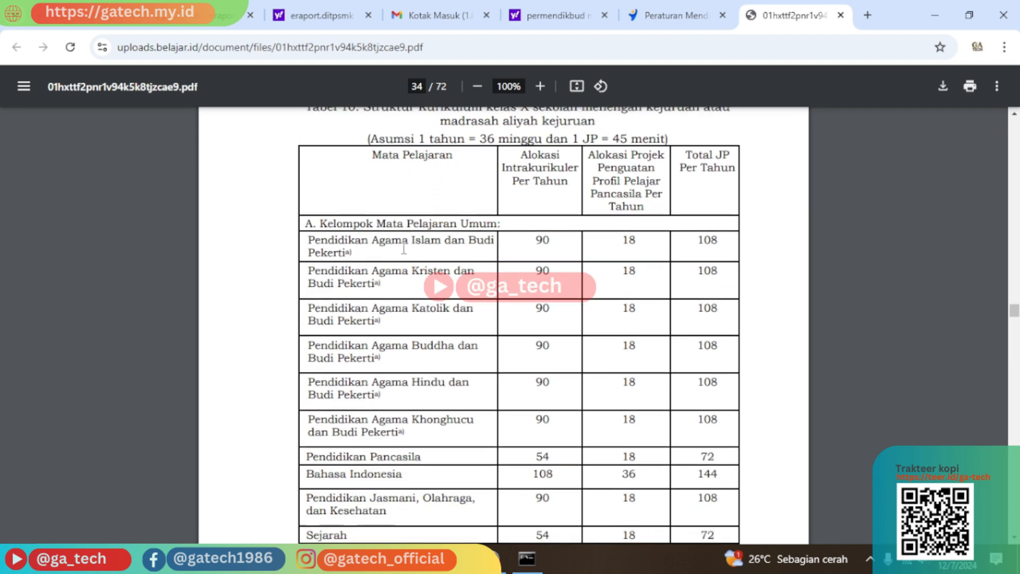
scroll(374, 336, down, 5)
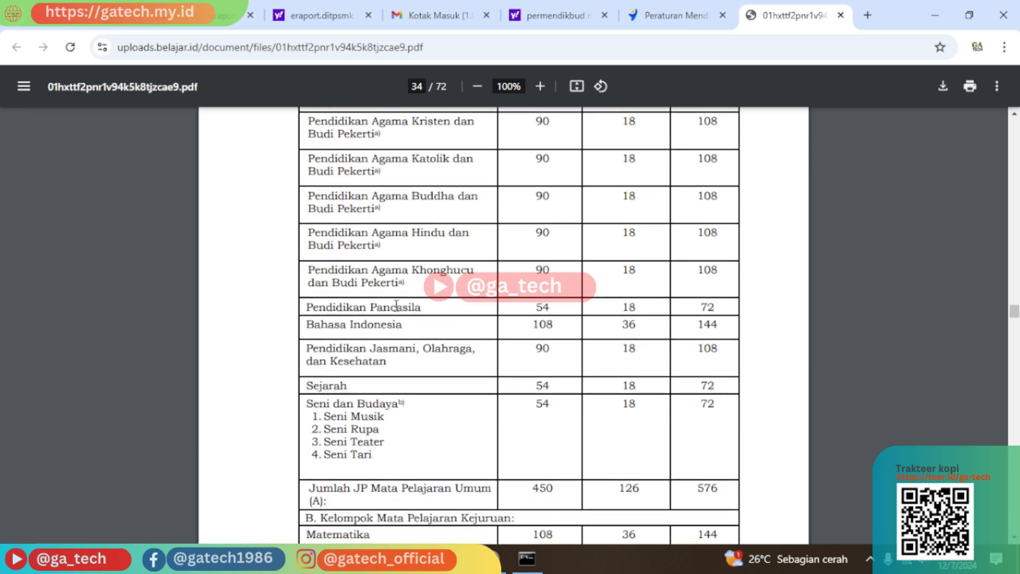
scroll(405, 239, down, 8)
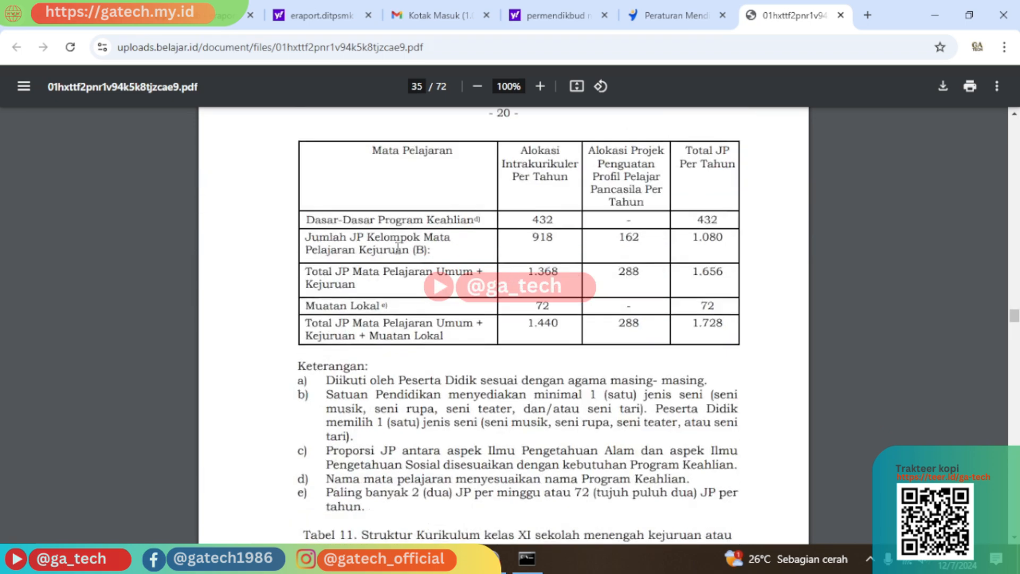
scroll(381, 282, up, 3)
scroll(381, 282, up, 6)
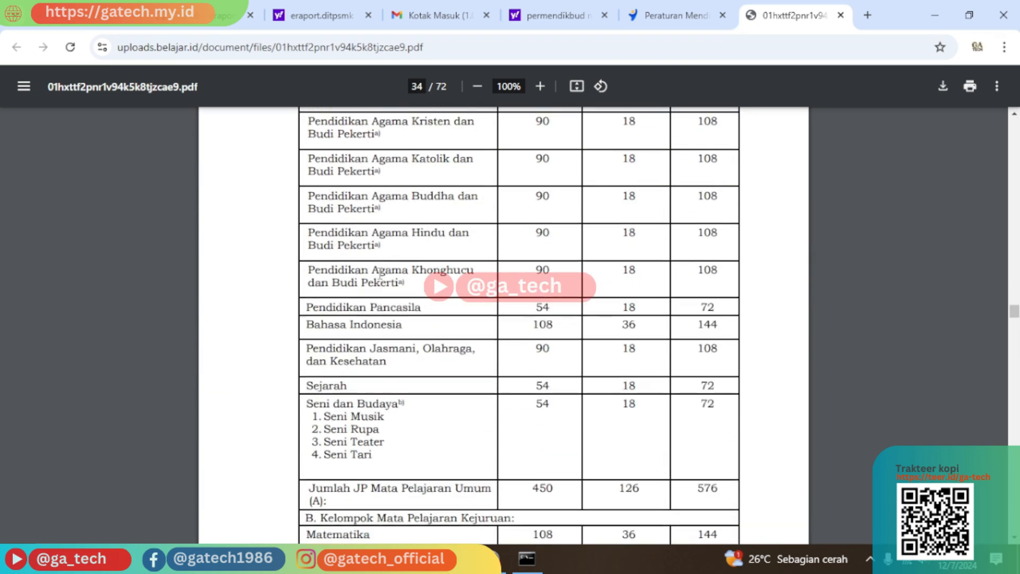
scroll(370, 190, up, 1)
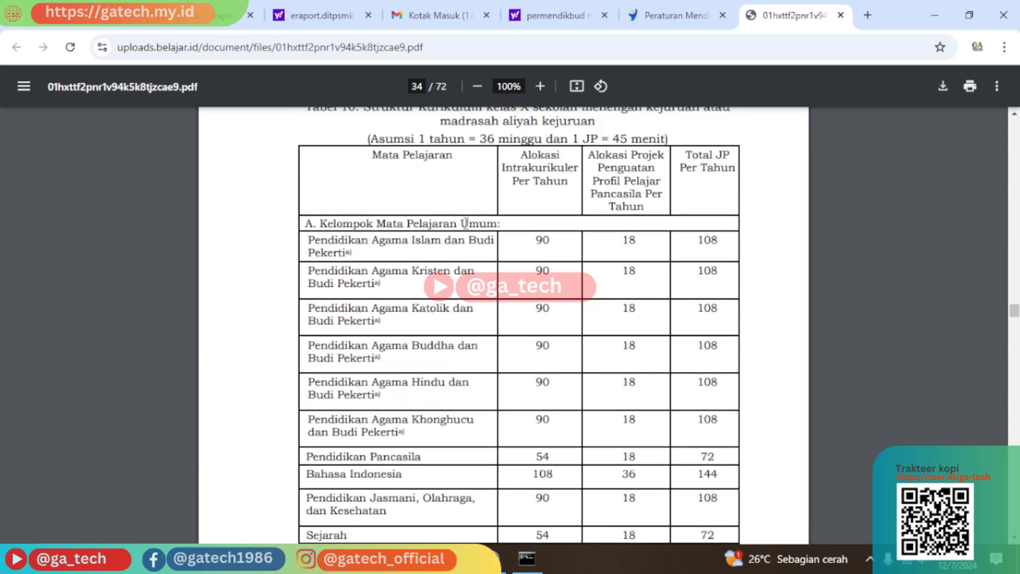
scroll(457, 234, down, 4)
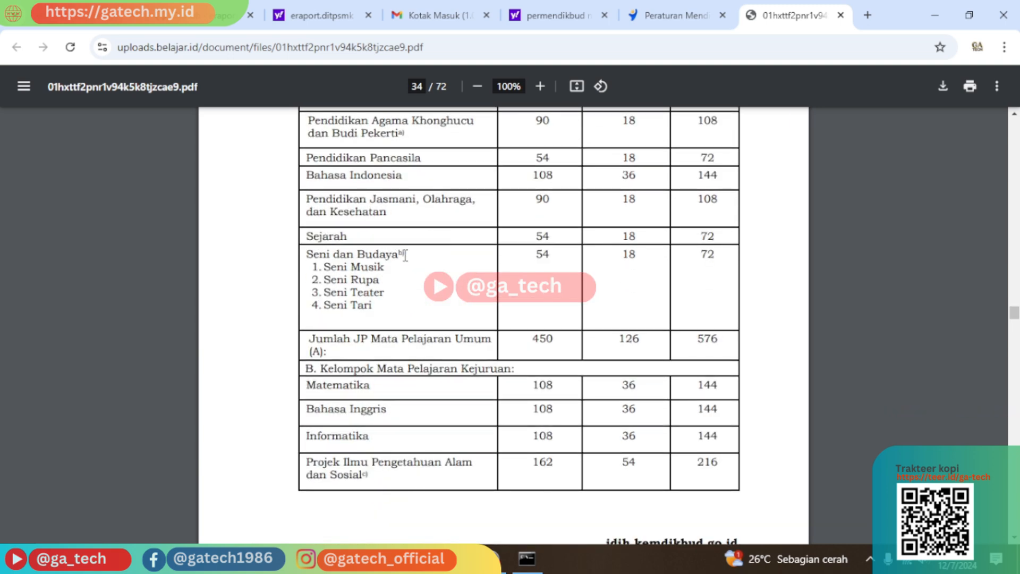
scroll(404, 255, down, 2)
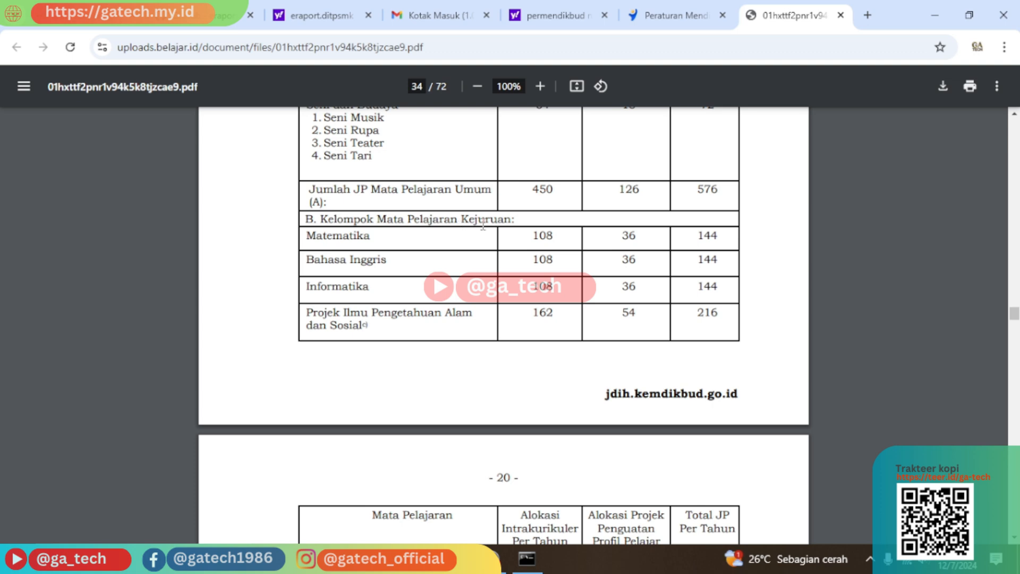
scroll(498, 223, down, 3)
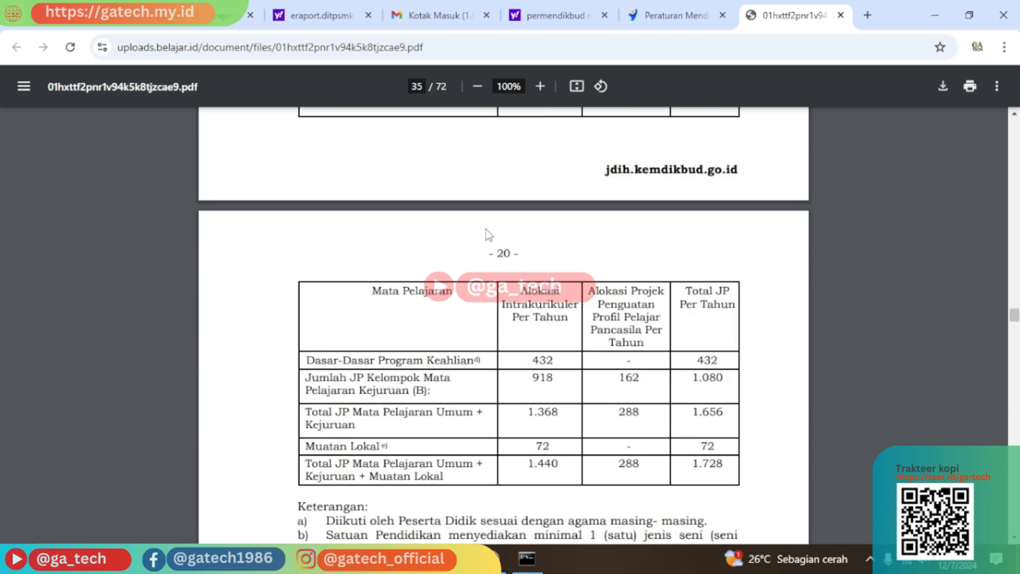
scroll(486, 228, up, 10)
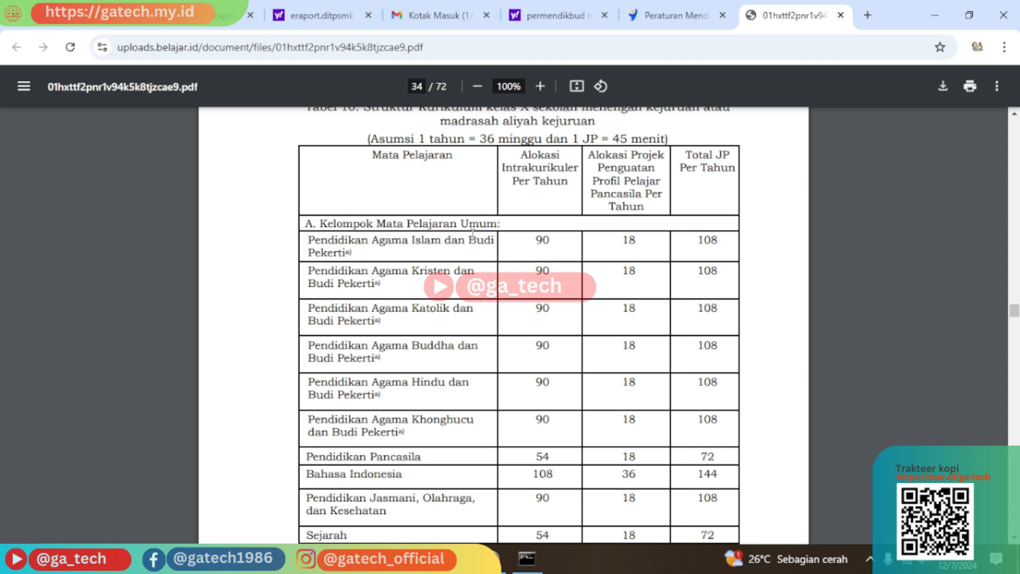
scroll(485, 228, down, 5)
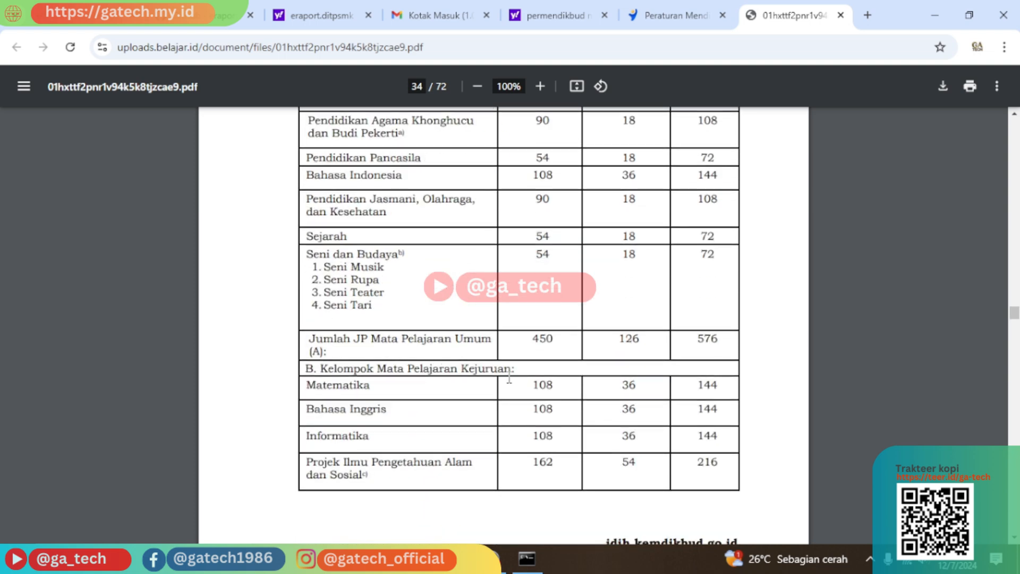
scroll(509, 378, down, 8)
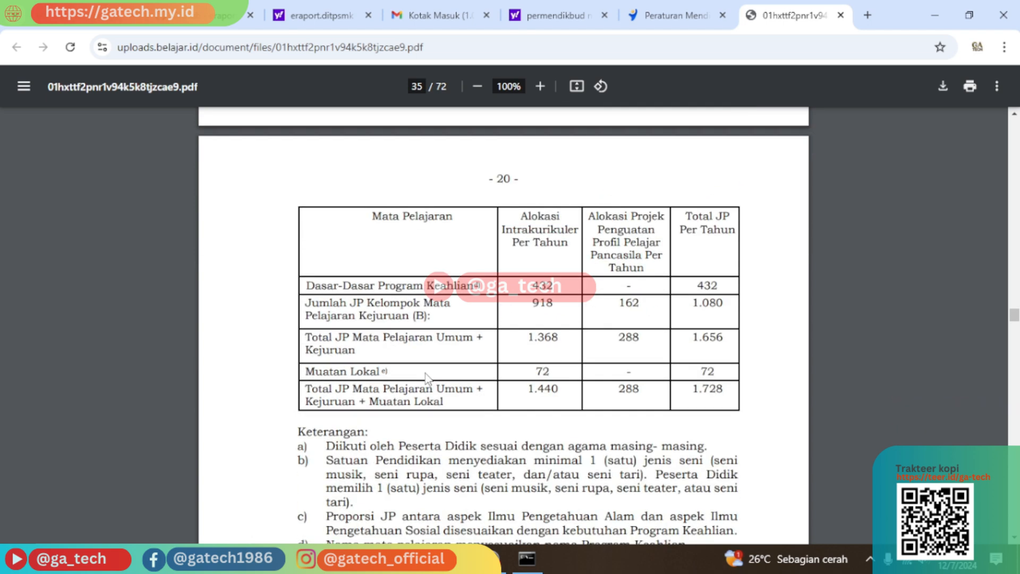
scroll(461, 355, up, 10)
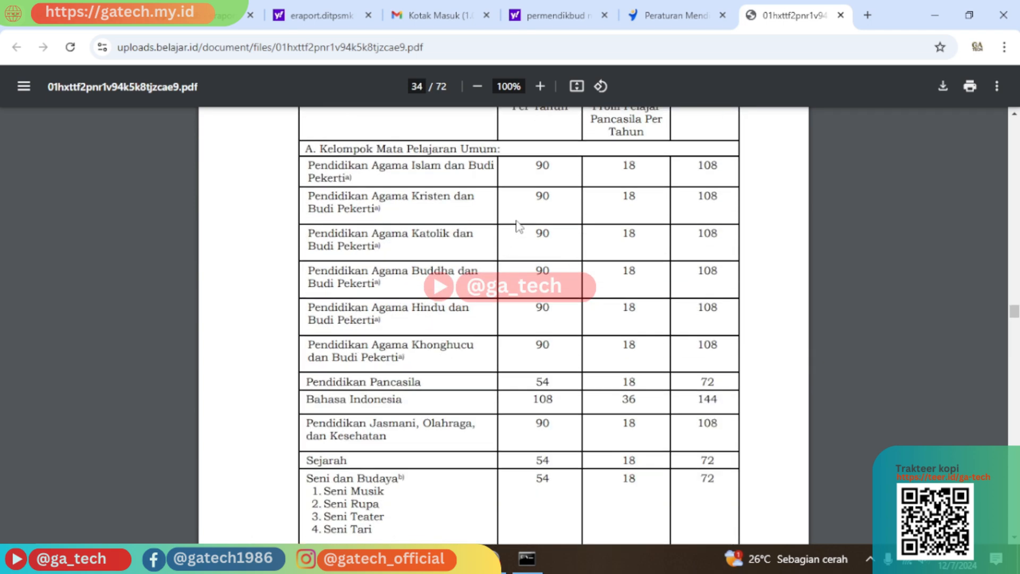
scroll(499, 353, up, 3)
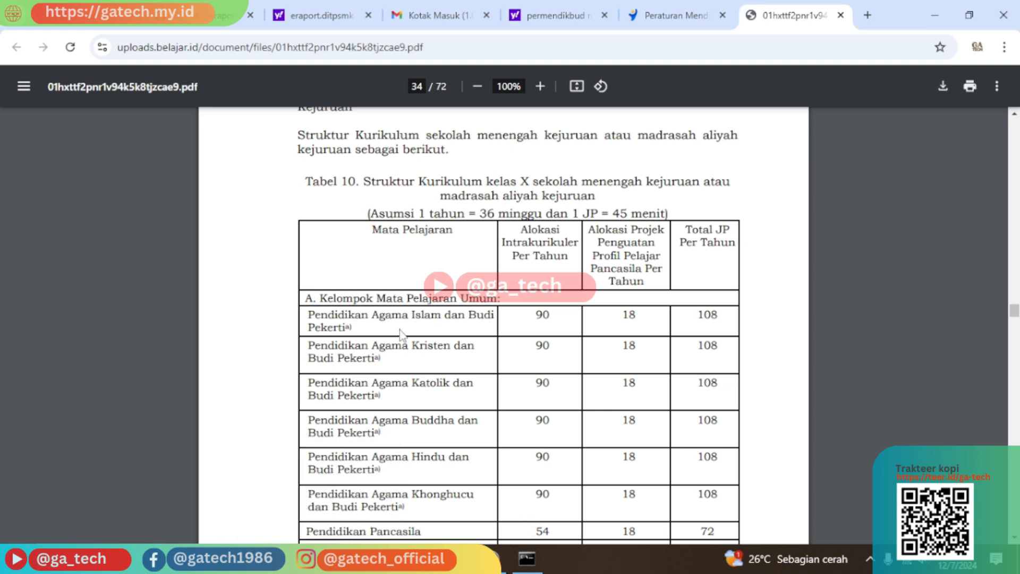
In X TKJ's subjects, give Pendidikan Agama Islam its Dapodik teacher and group A. Kelompok Mata Pelajaran Umum.
click(202, 15)
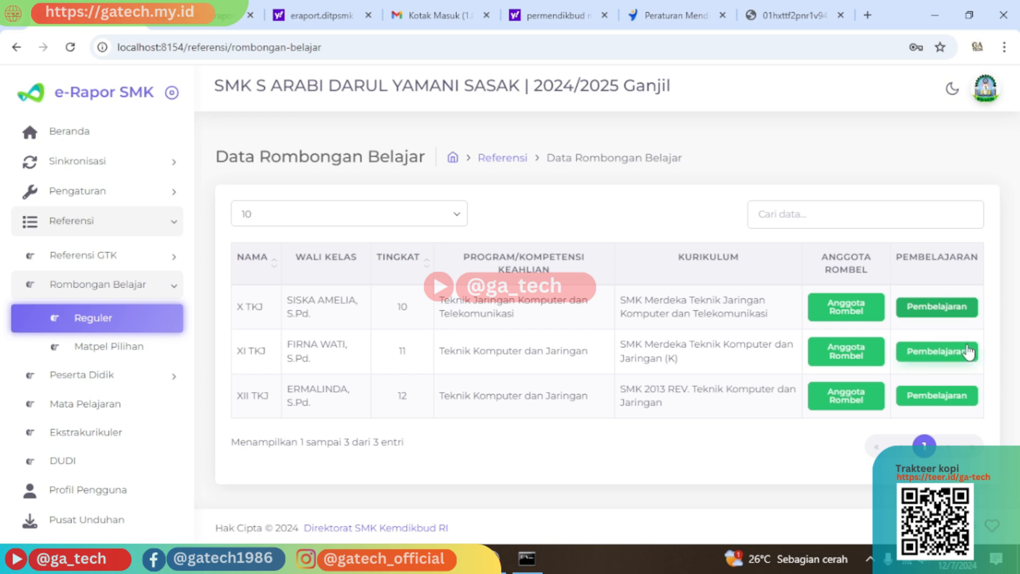
click(946, 310)
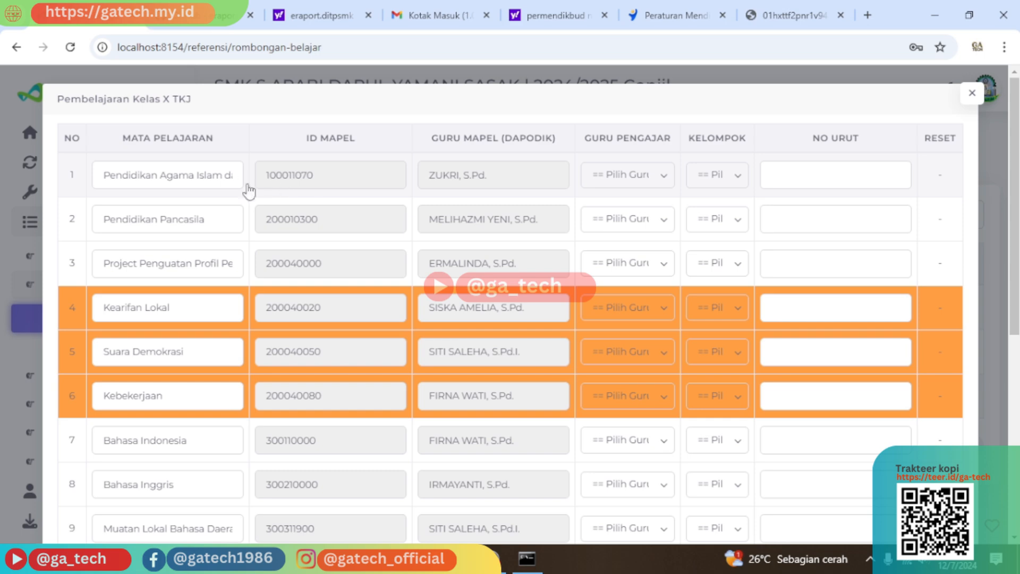
click(629, 179)
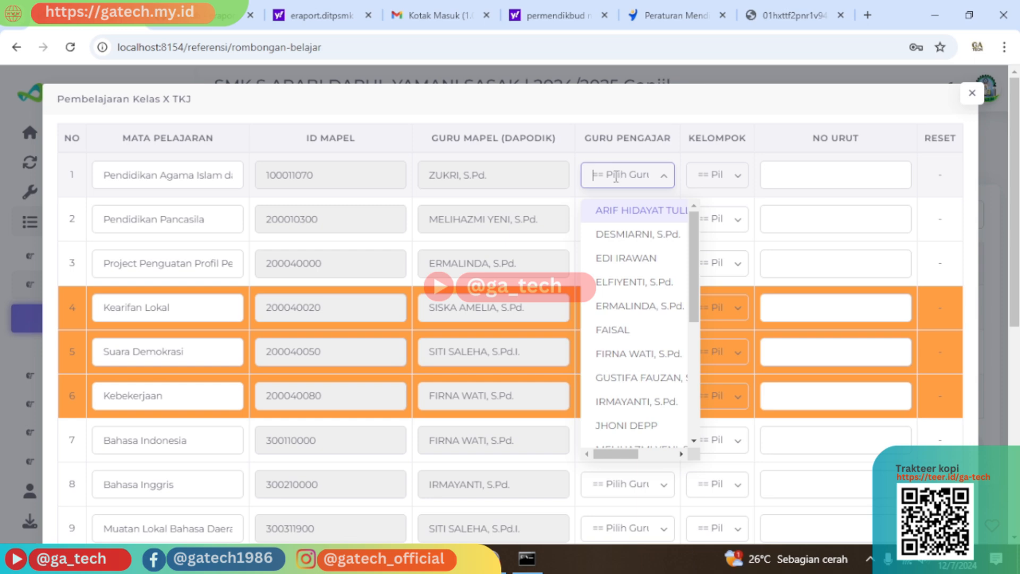
text(zuy)
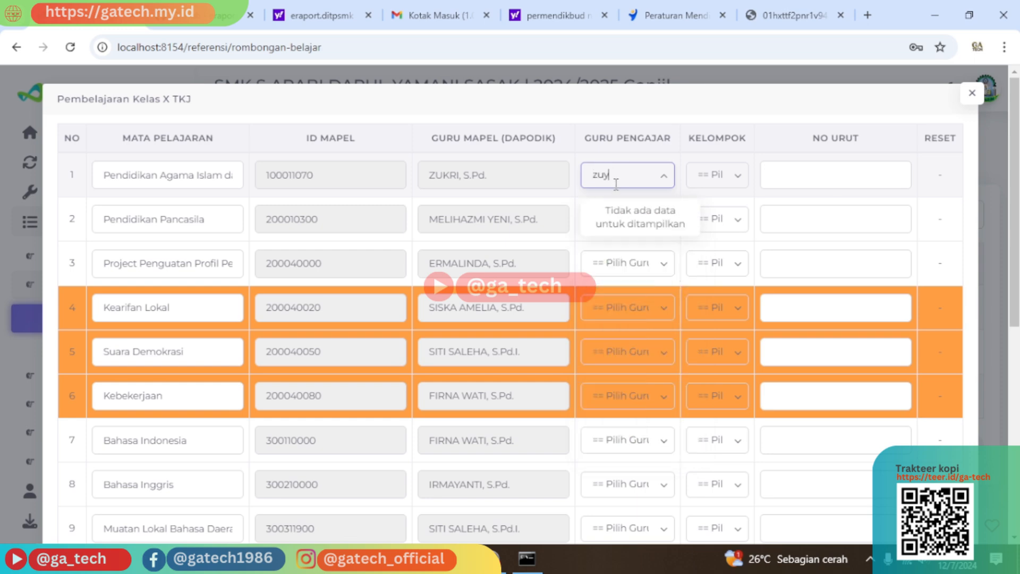
key(BackSpace)
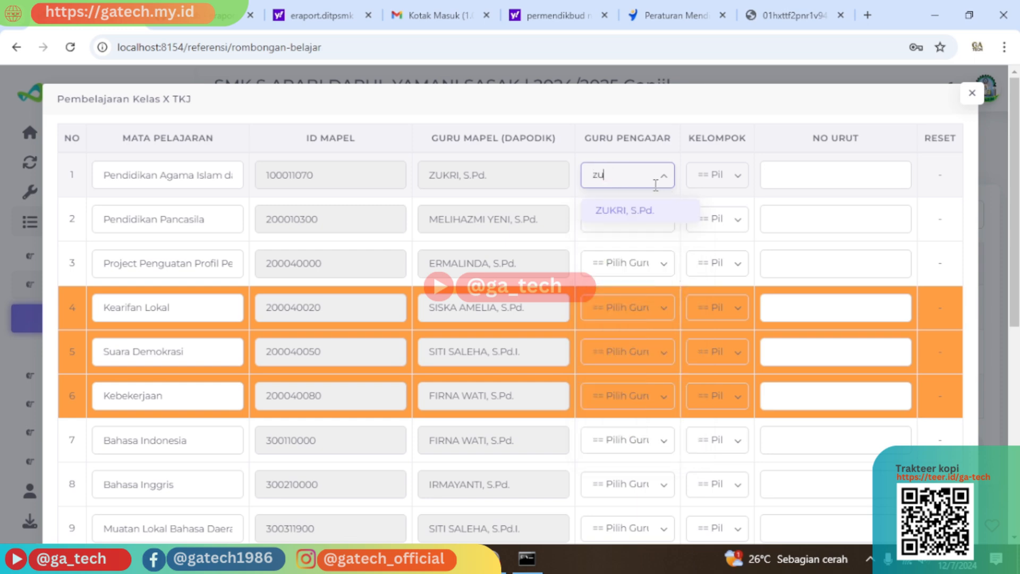
click(640, 220)
click(749, 176)
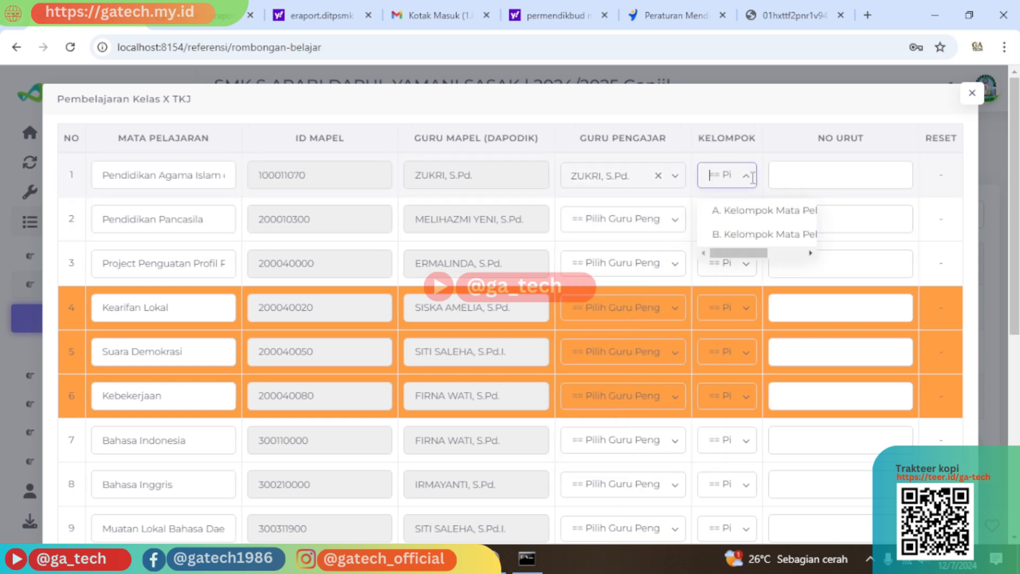
click(772, 214)
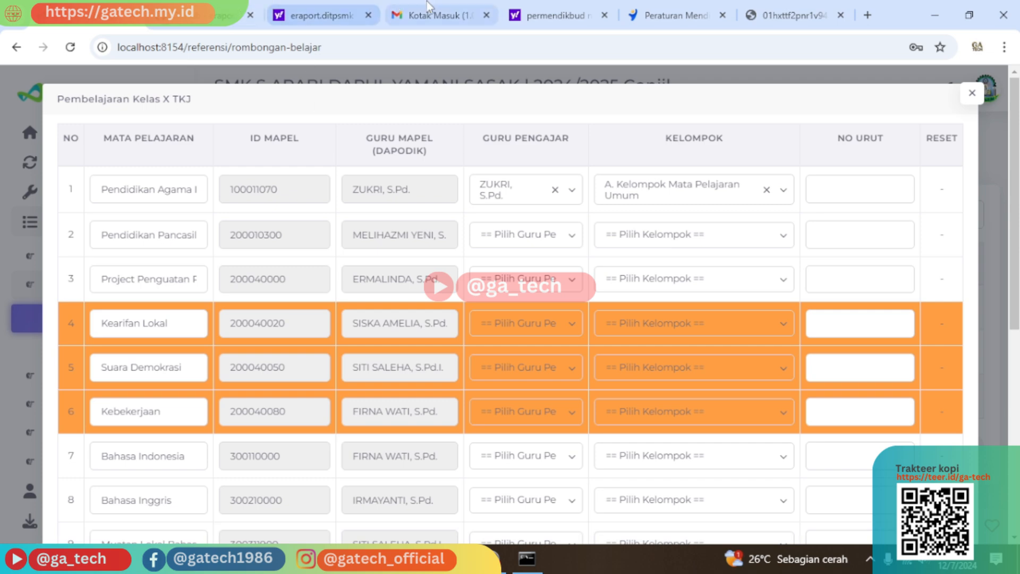
Verify against Tabel 10 that row 1 stays in group A, and give it order number 1.
click(782, 17)
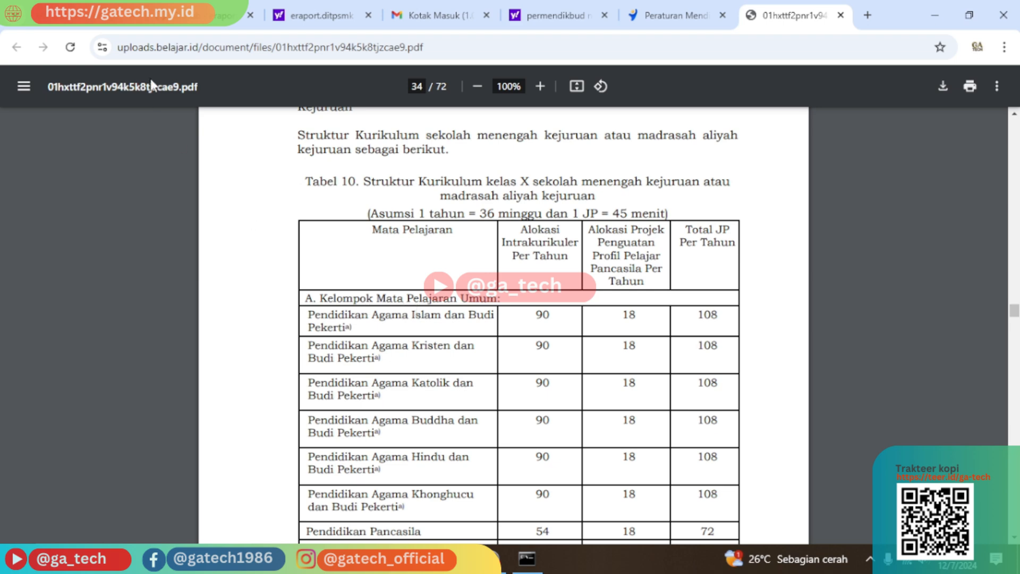
drag(320, 298, 458, 299)
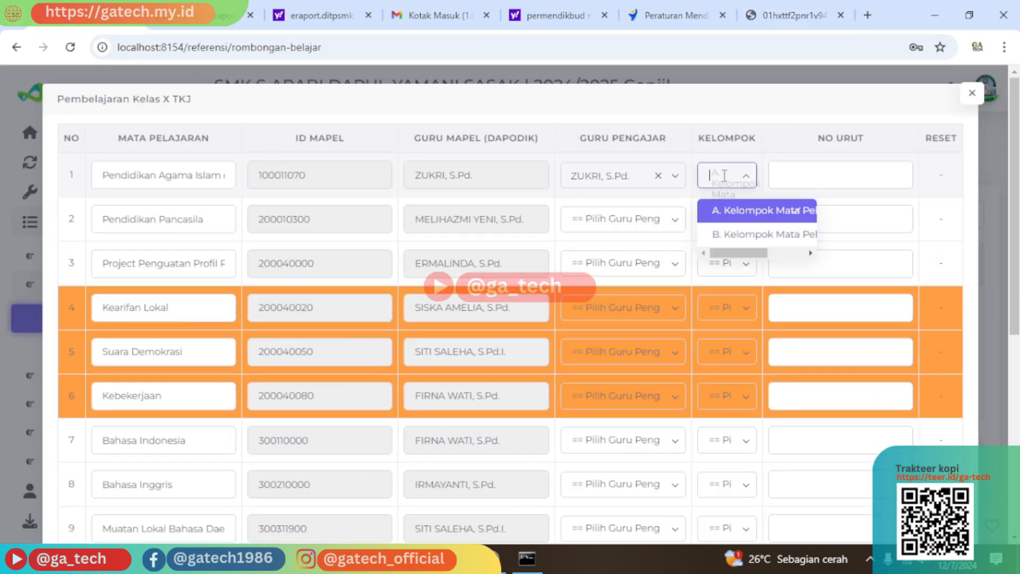
click(760, 211)
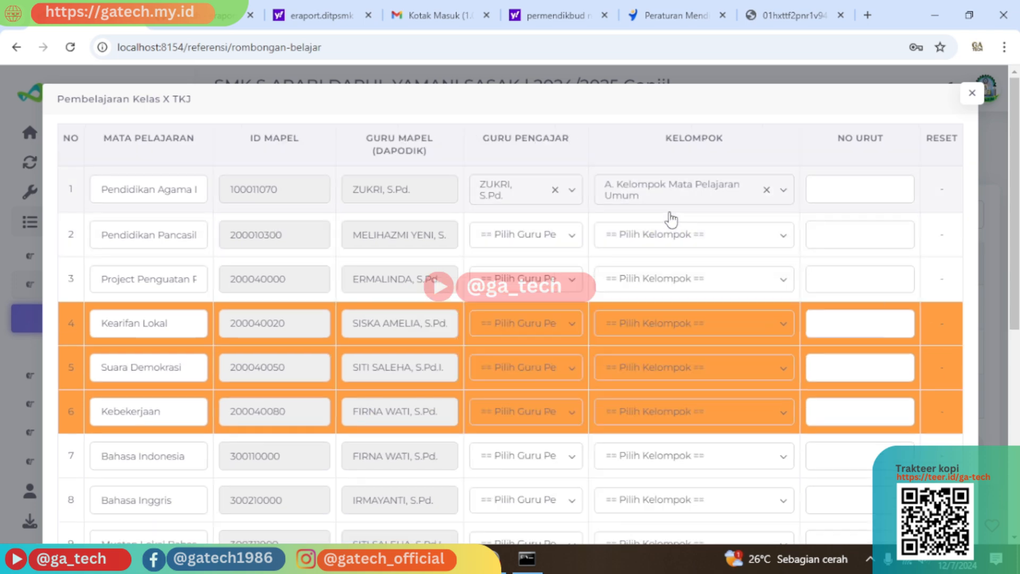
click(843, 197)
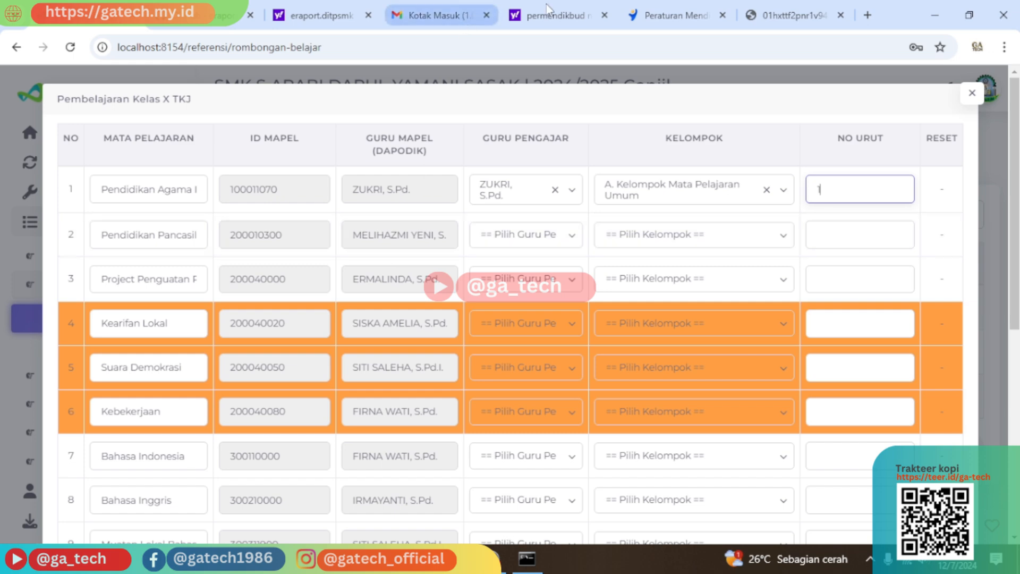
click(792, 15)
scroll(416, 383, down, 5)
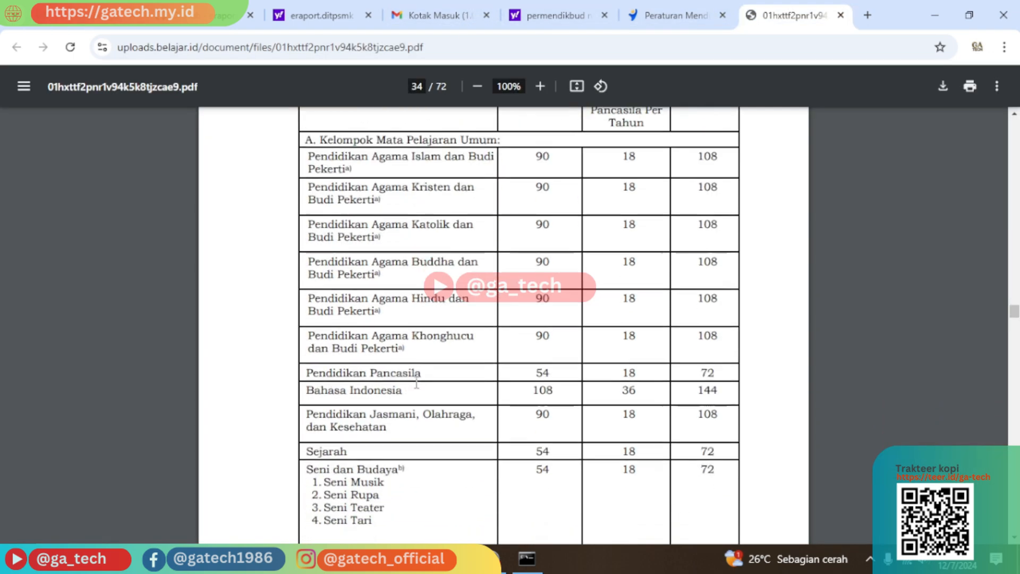
scroll(369, 319, up, 1)
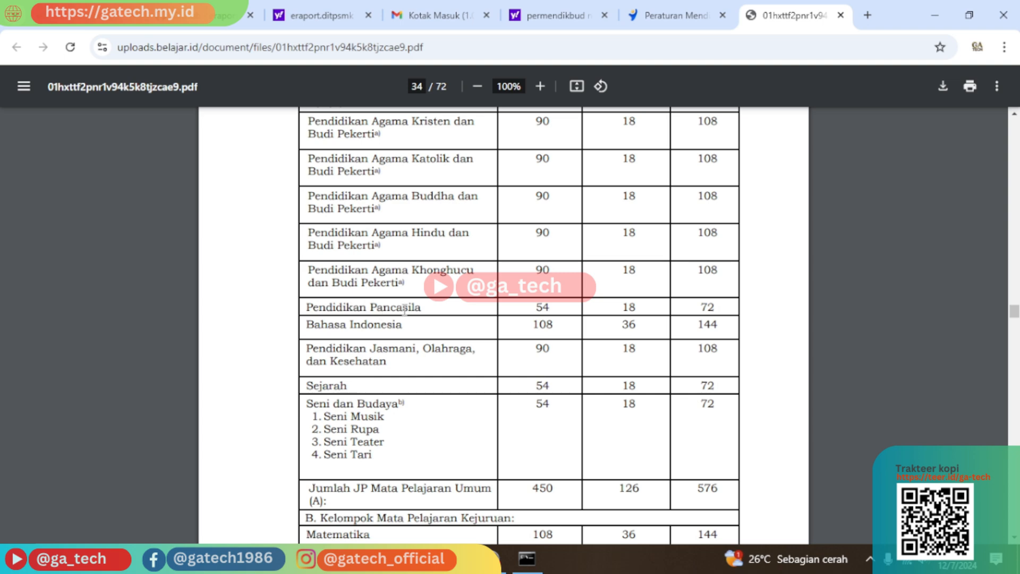
click(230, 15)
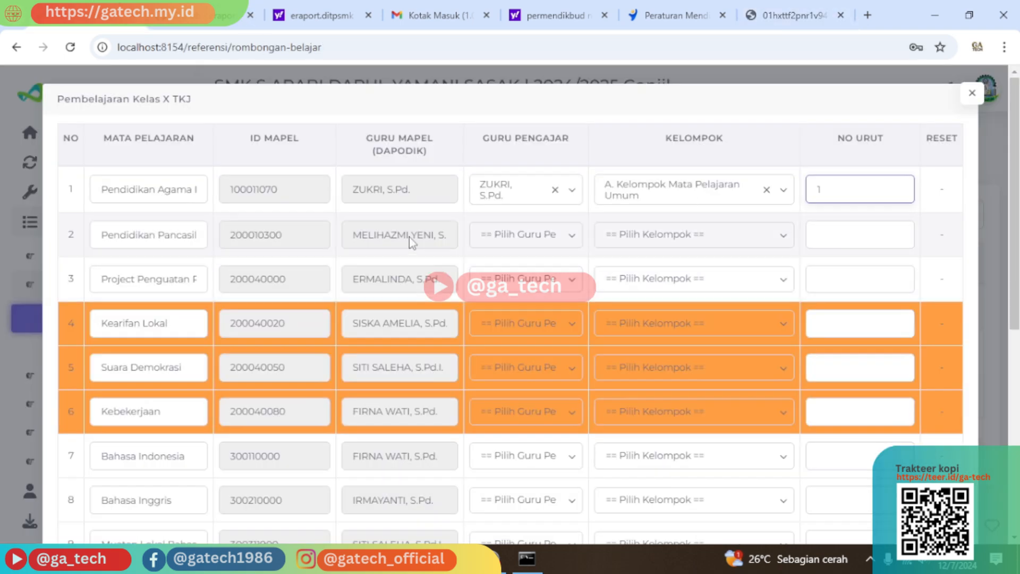
Set row 2, Pendidikan Pancasila, to group A. Kelompok Mata Pelajaran Umum with order number 2.
click(665, 240)
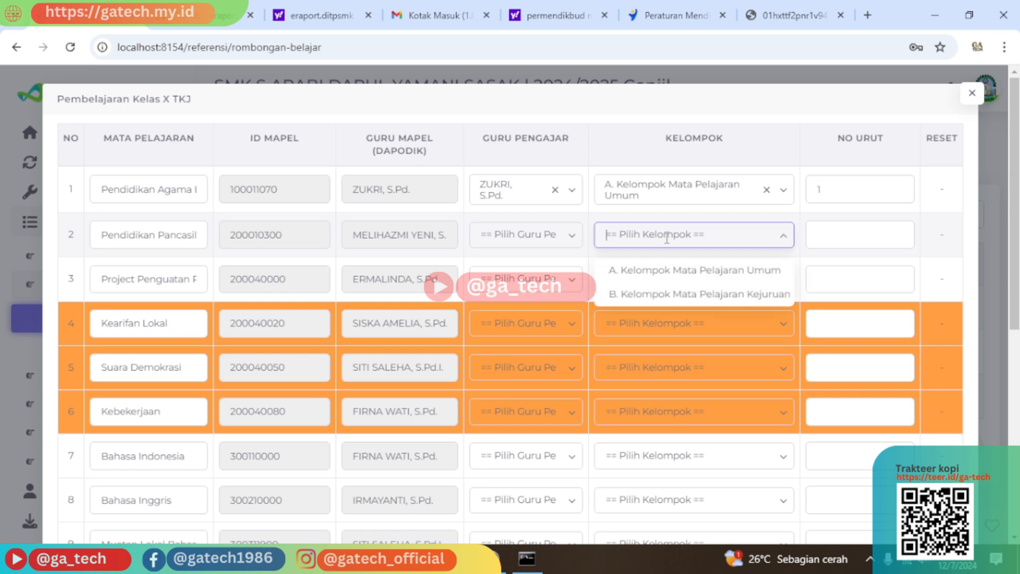
click(678, 266)
click(824, 241)
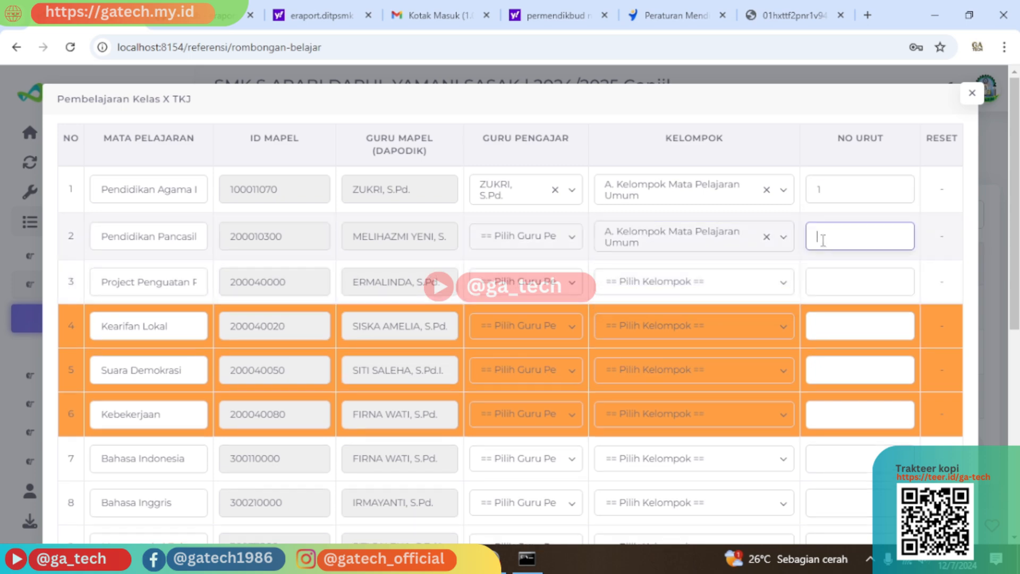
text(2)
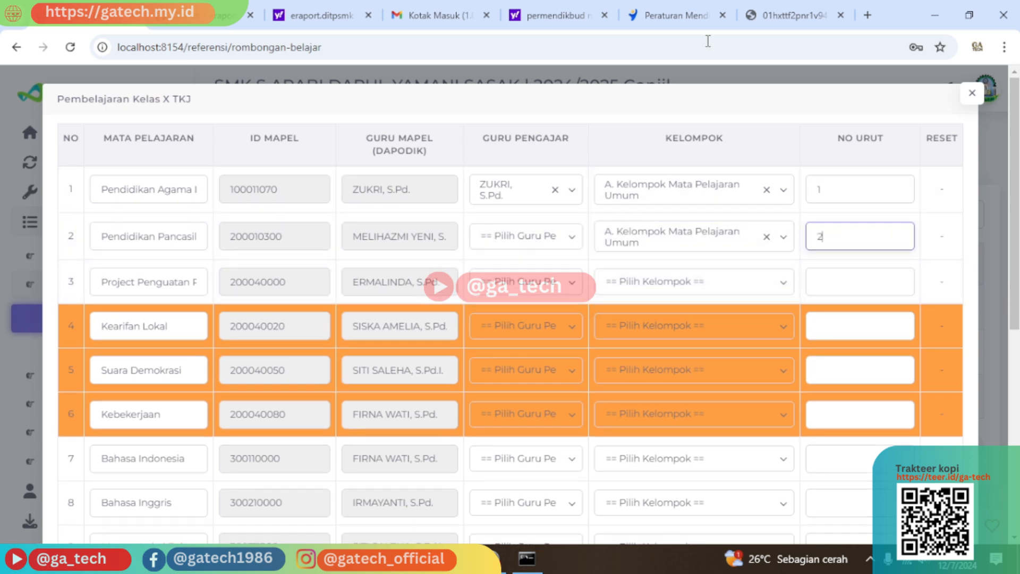
click(780, 9)
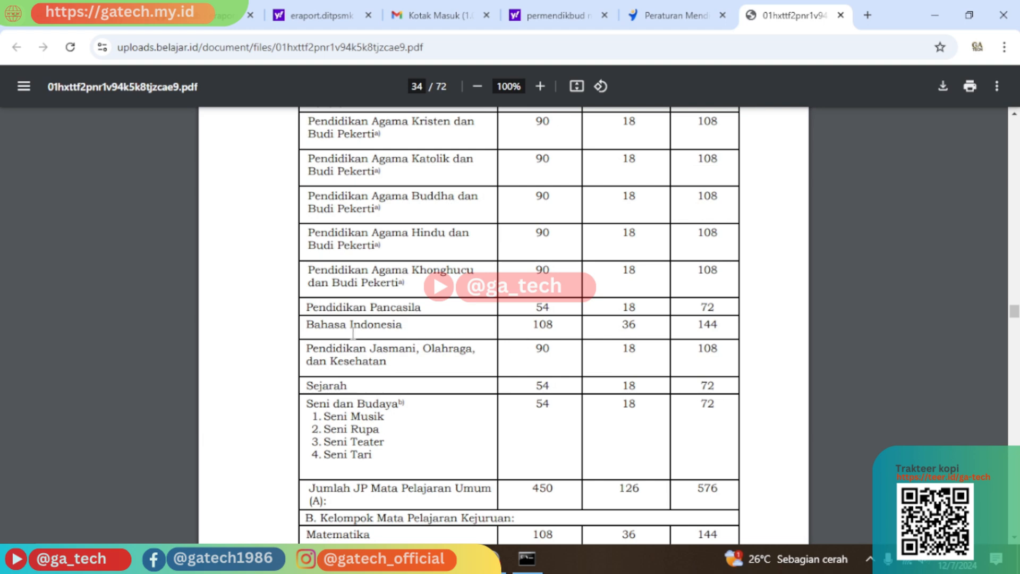
click(126, 13)
scroll(363, 385, down, 3)
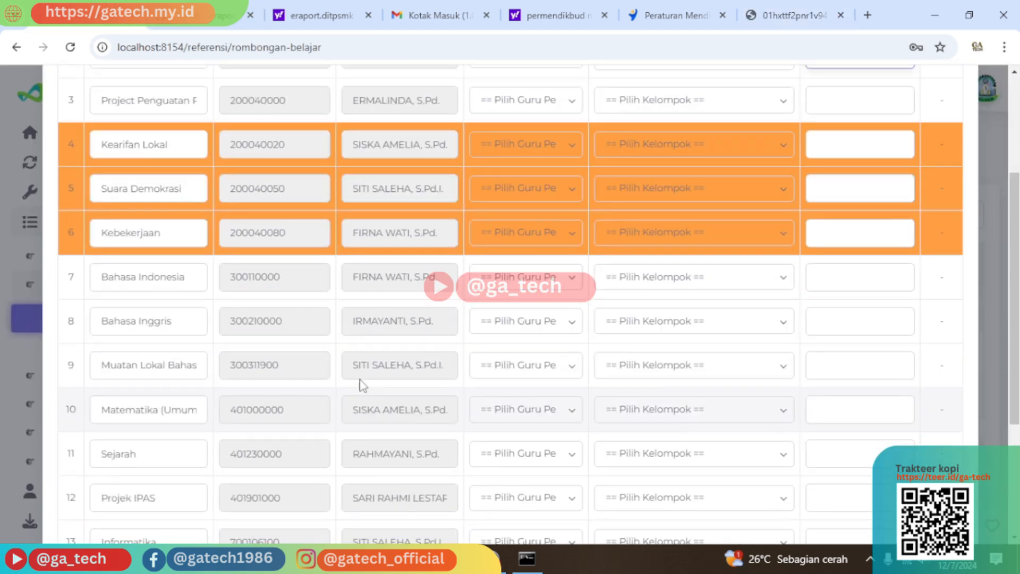
scroll(363, 385, down, 1)
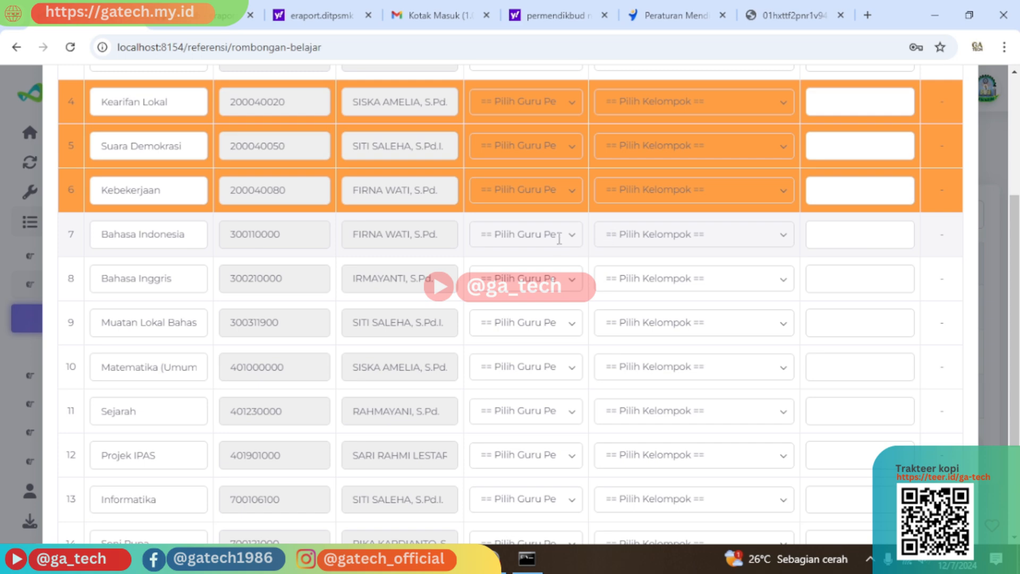
scroll(572, 238, up, 4)
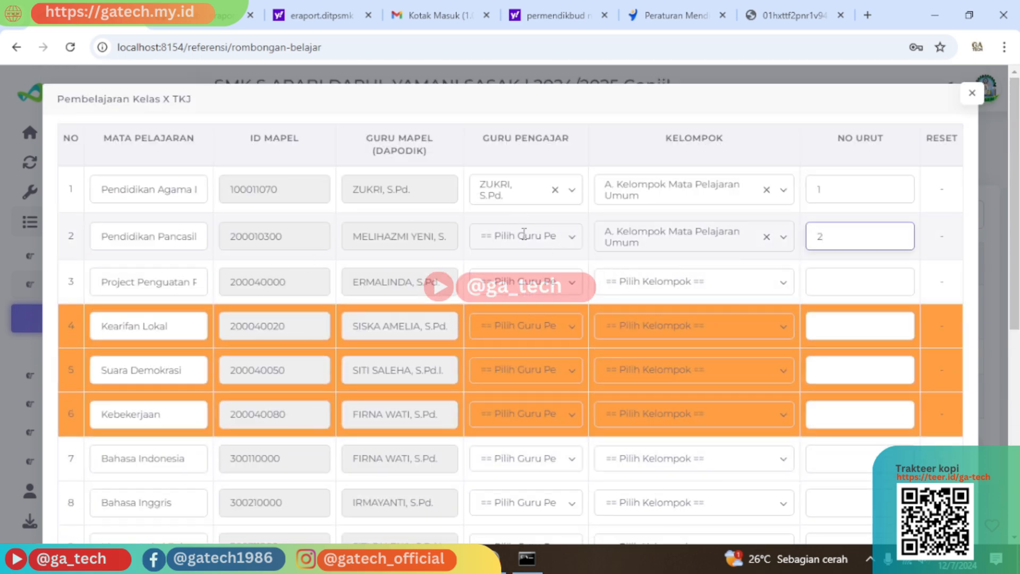
Assign Pendidikan Pancasila in row 2 its Dapodik-listed teacher.
click(554, 235)
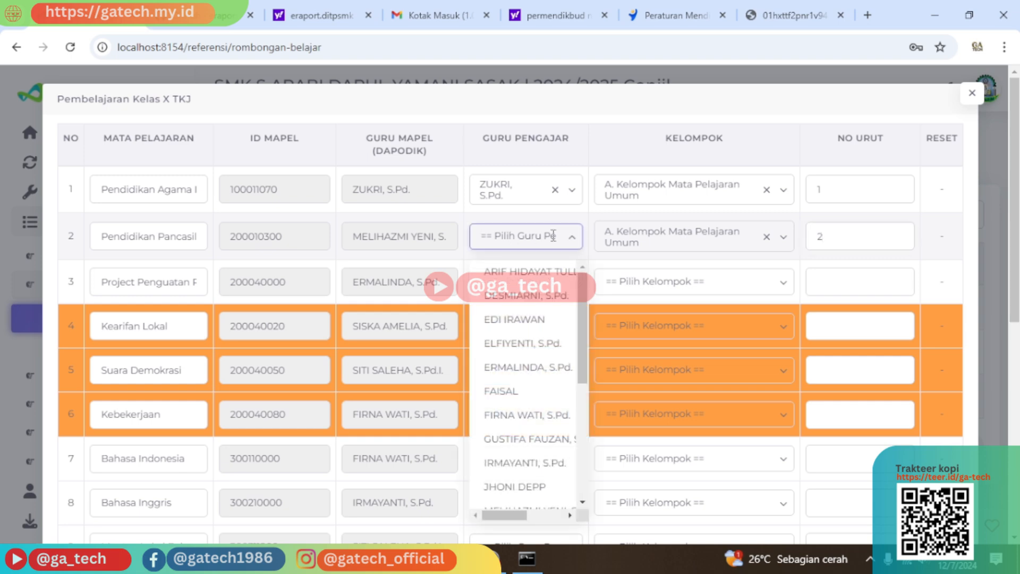
text(meli)
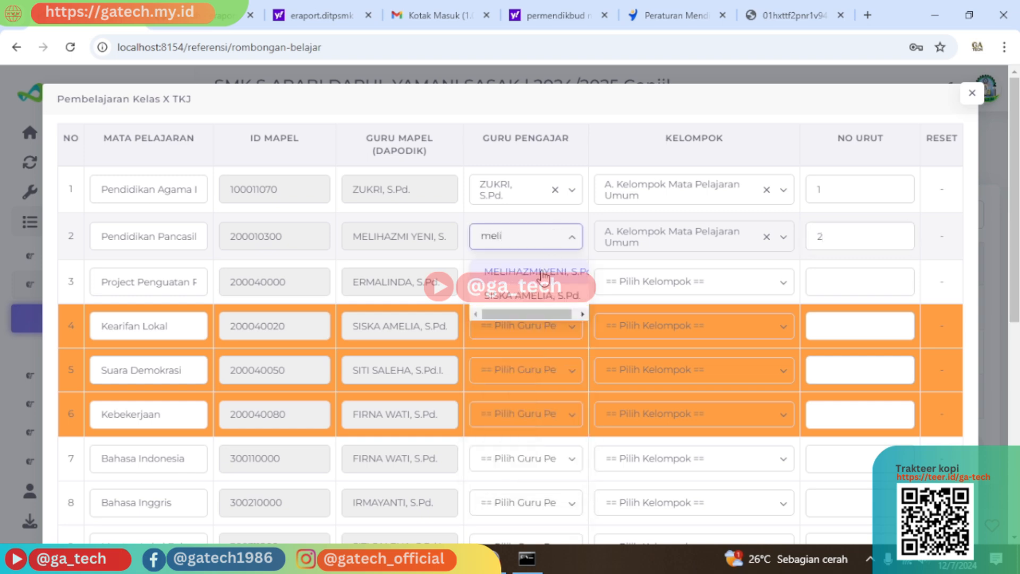
click(548, 272)
Give Bahasa Indonesia in row 7 its teacher, group A. Kelompok Mata Pelajaran Umum and order number 3.
scroll(527, 271, down, 3)
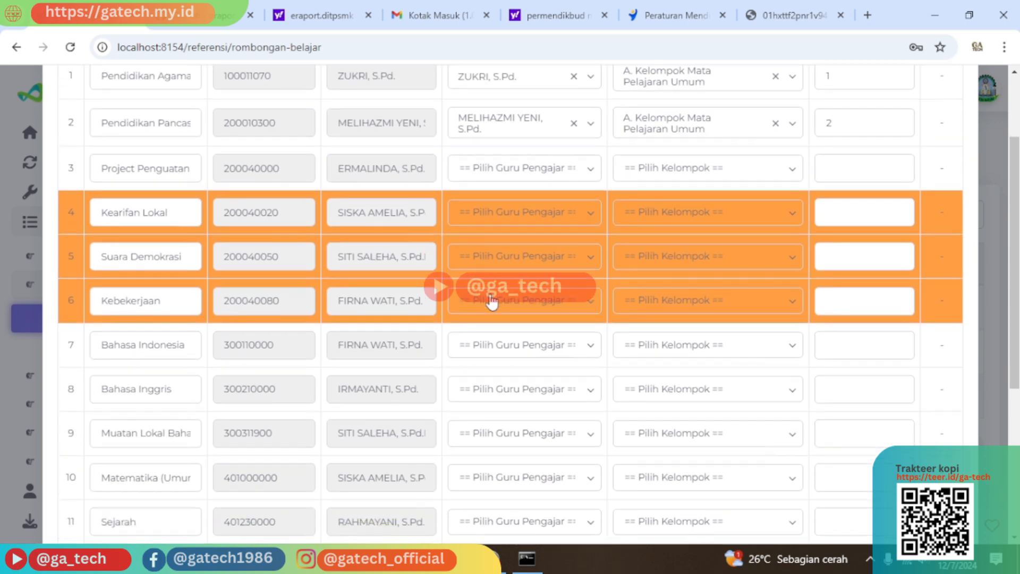
click(539, 310)
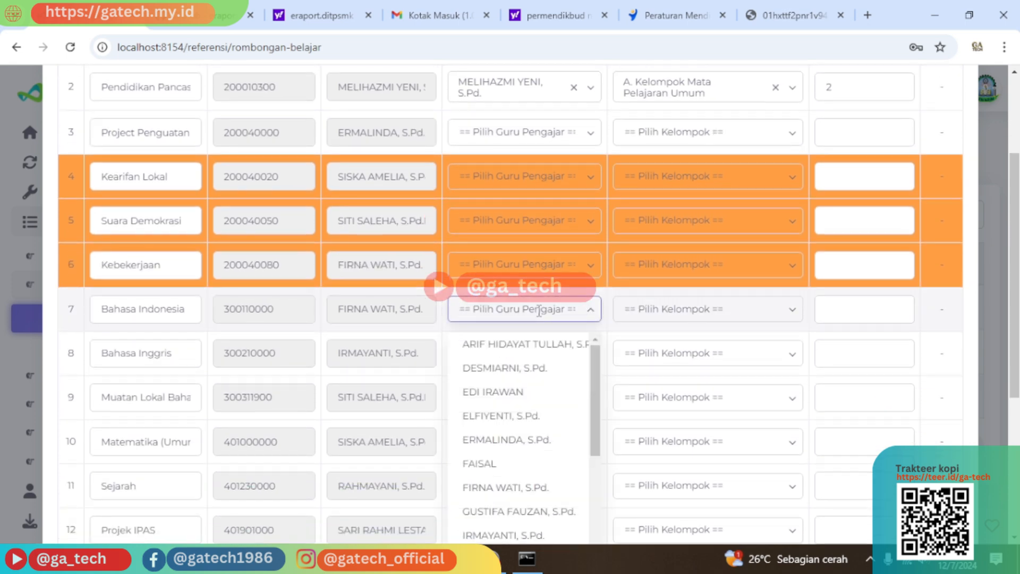
text(firn)
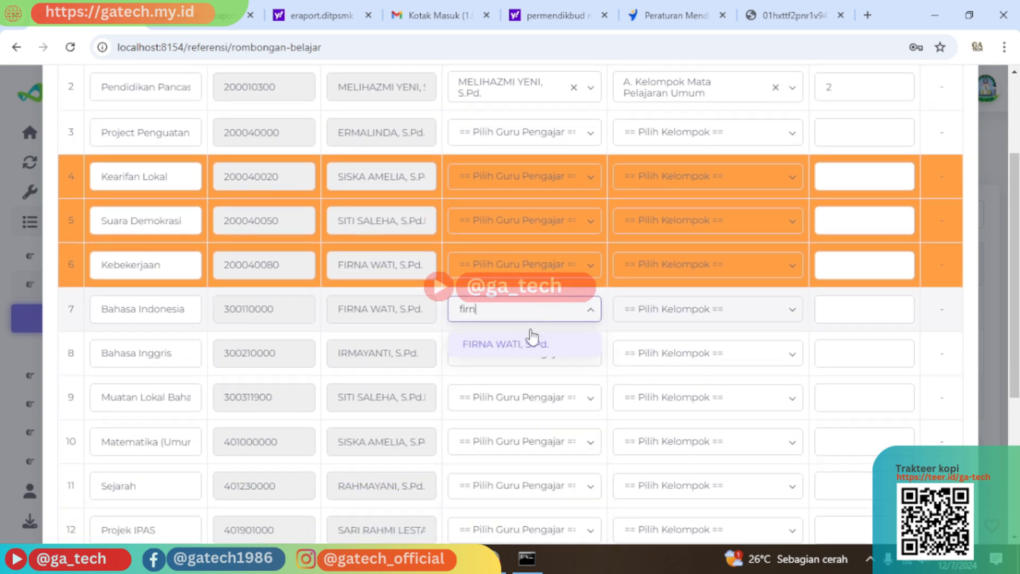
click(532, 343)
click(691, 314)
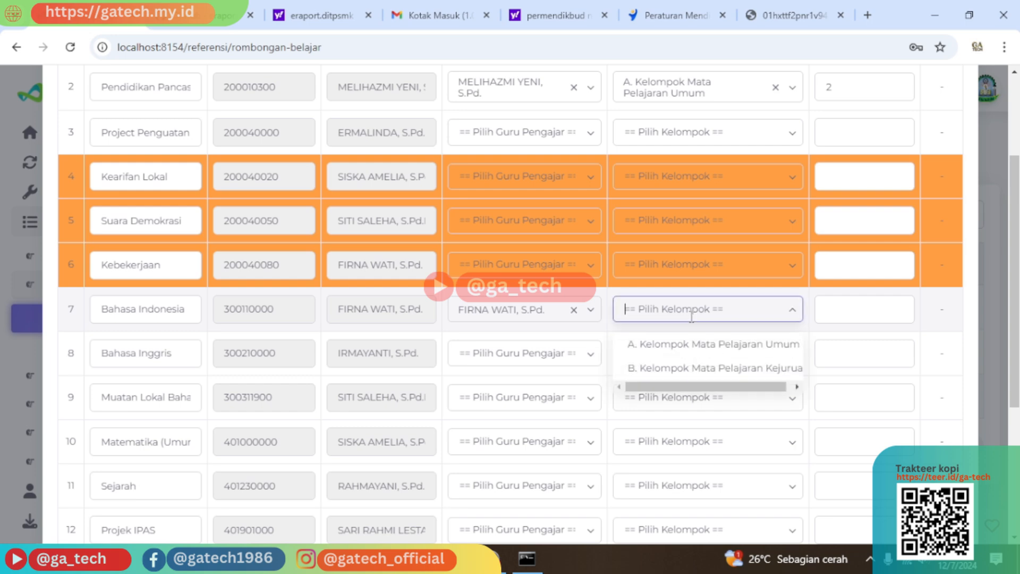
click(693, 345)
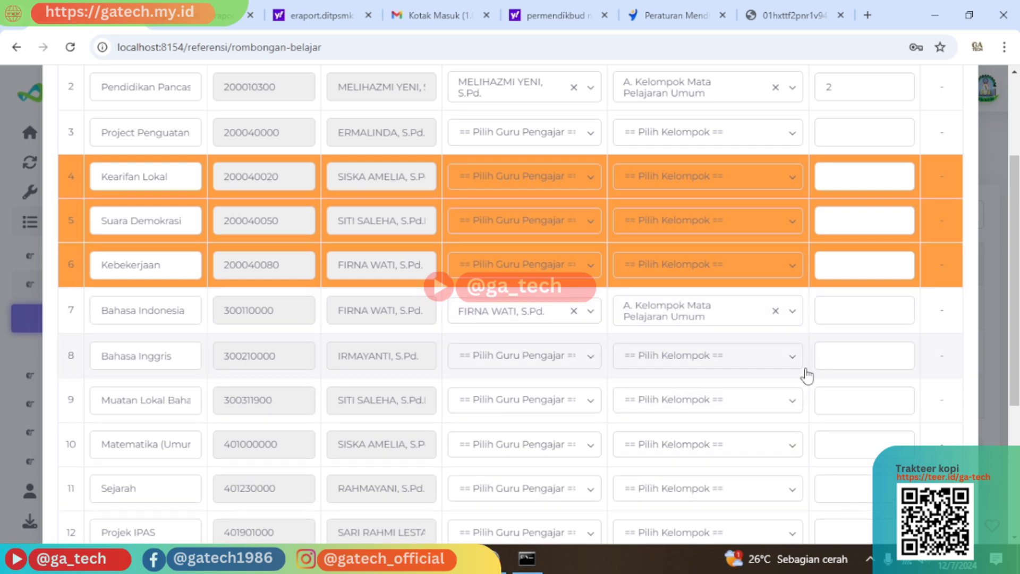
click(843, 311)
scroll(833, 137, up, 2)
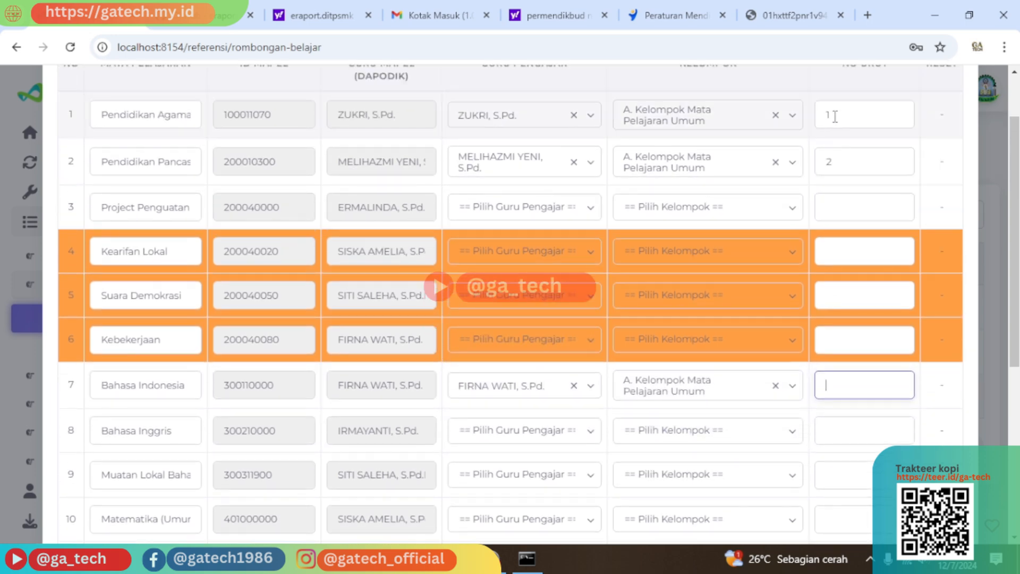
text(3)
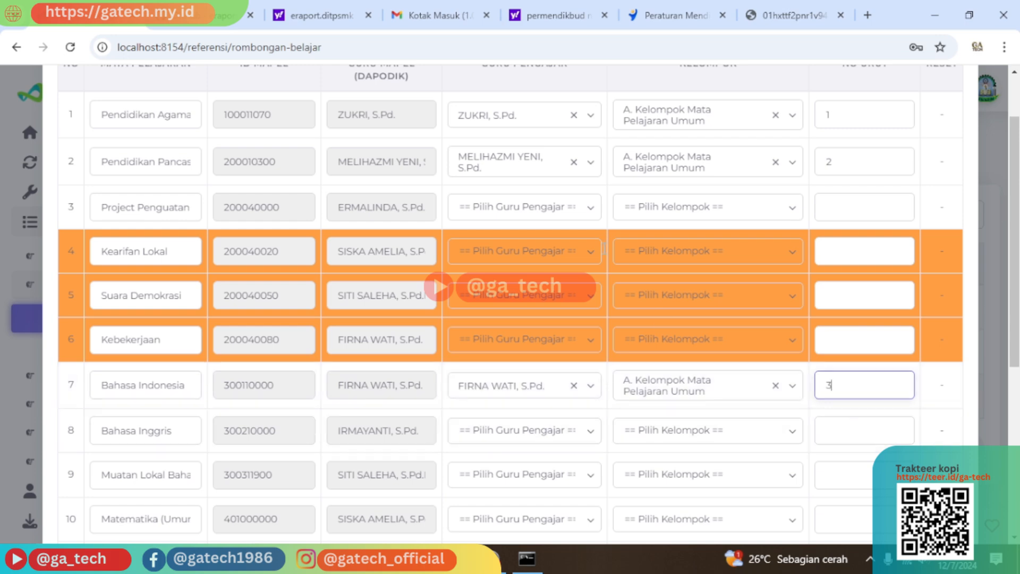
click(788, 7)
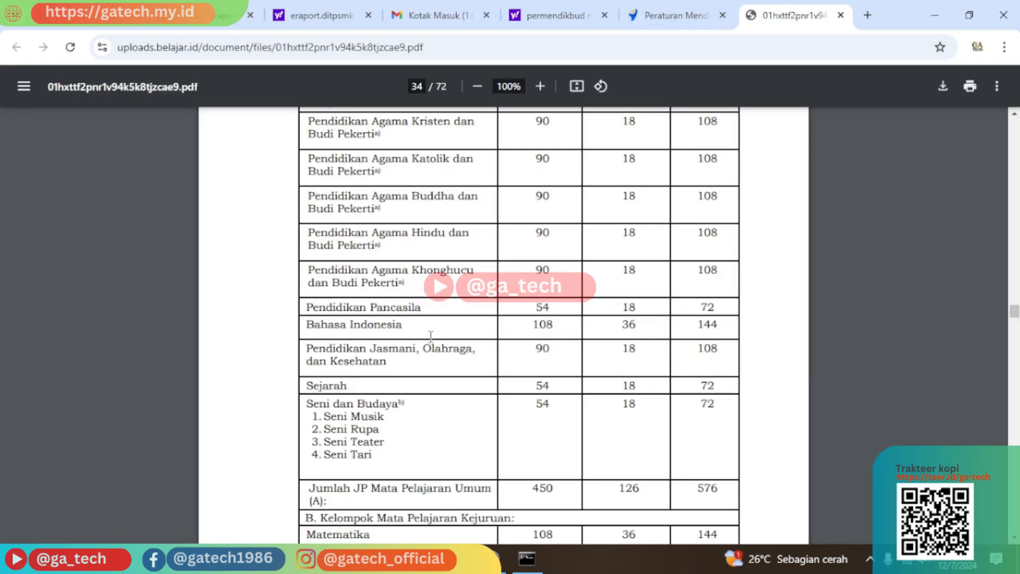
scroll(380, 335, down, 1)
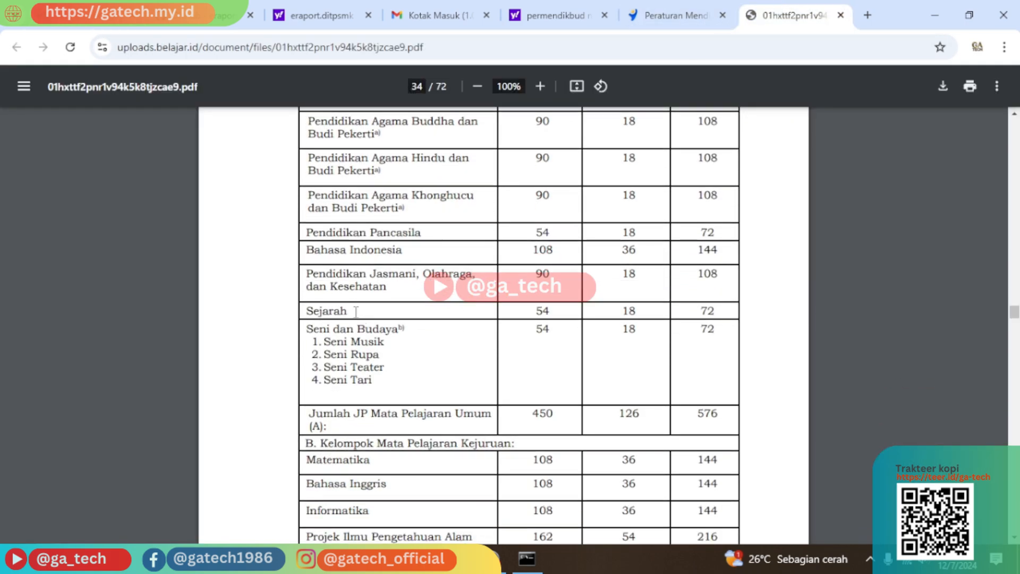
click(109, 22)
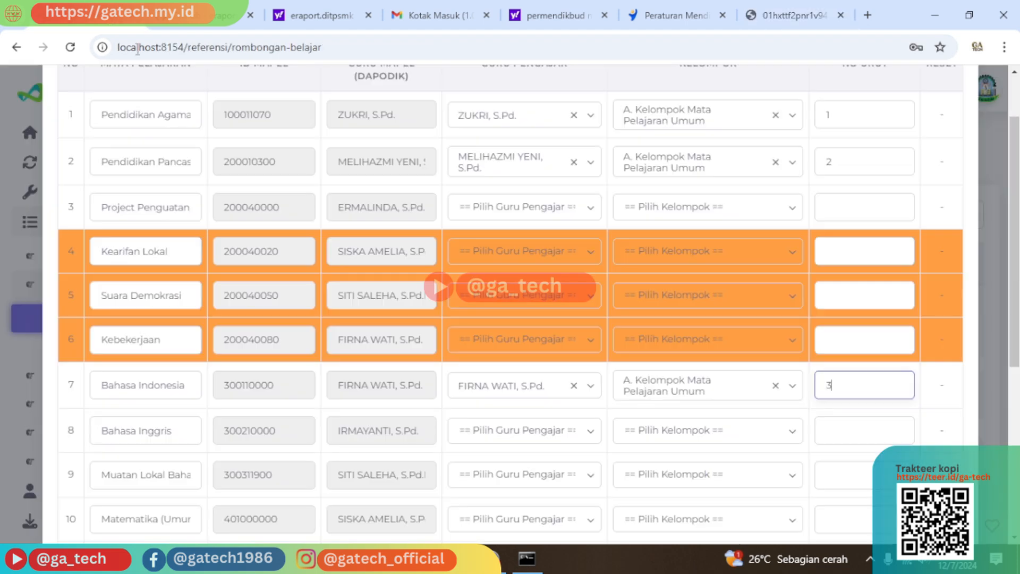
scroll(196, 460, down, 3)
scroll(189, 452, down, 3)
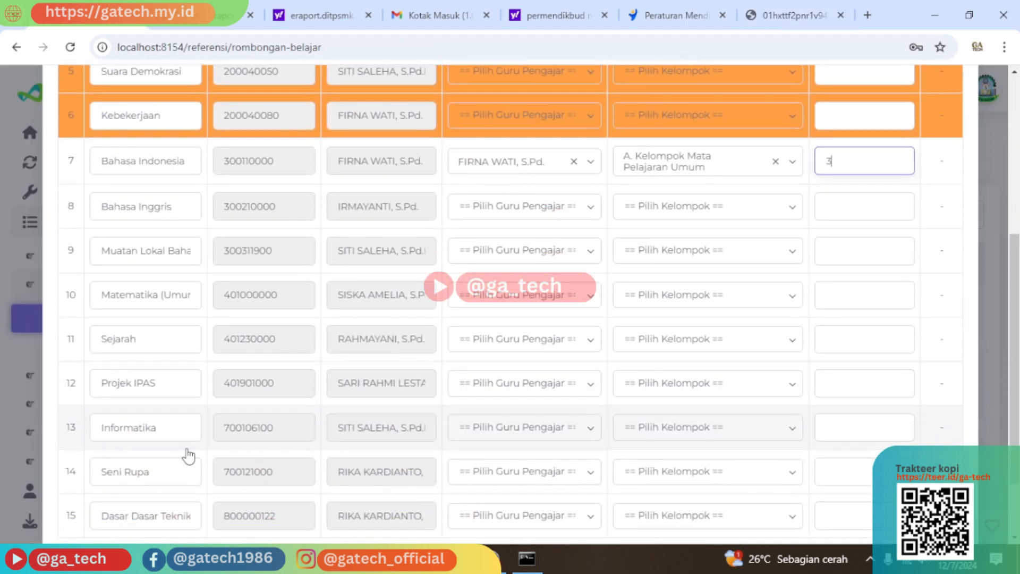
scroll(186, 453, up, 4)
scroll(192, 425, up, 2)
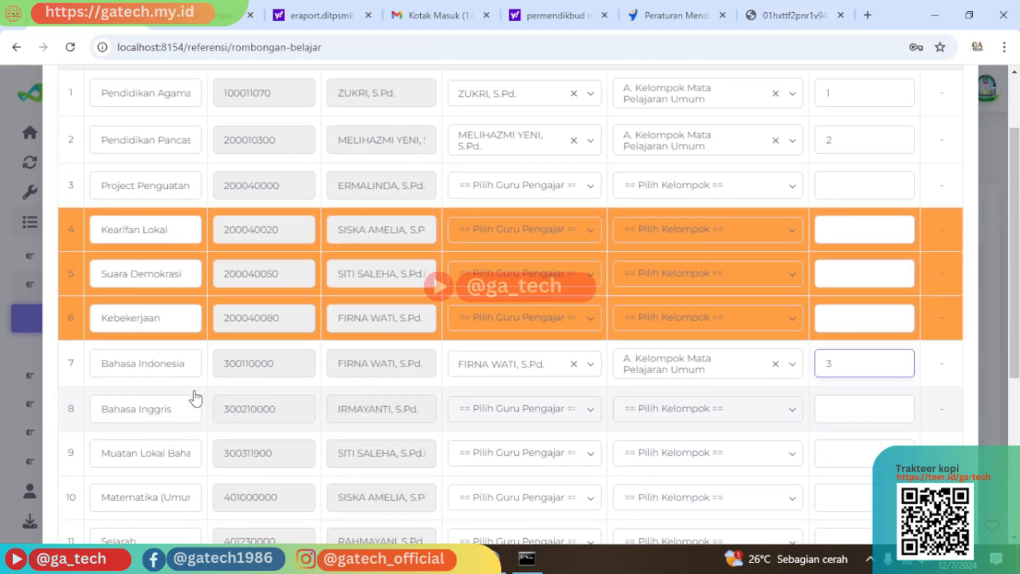
scroll(176, 242, up, 3)
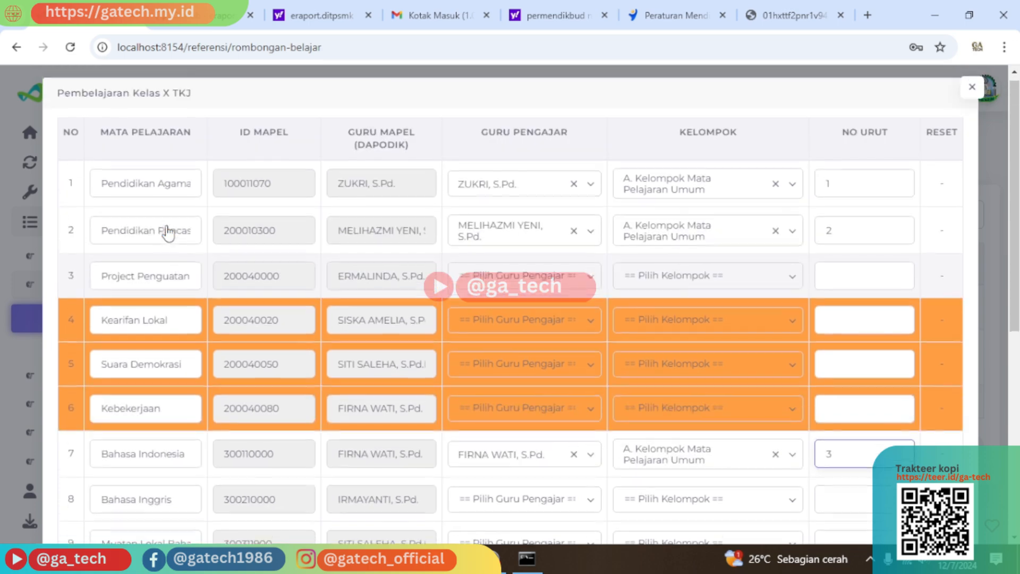
scroll(180, 265, down, 4)
scroll(186, 319, down, 2)
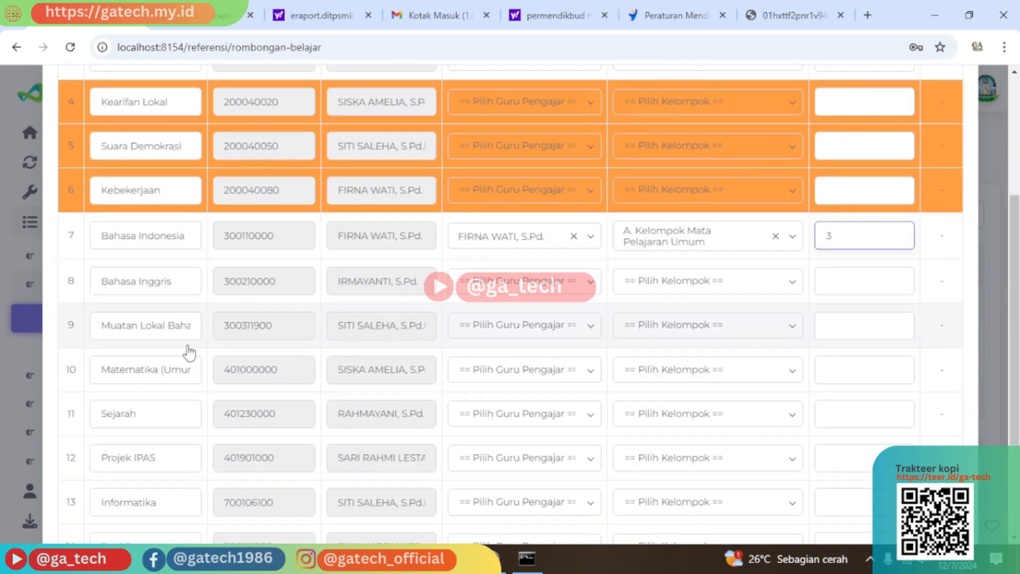
scroll(185, 378, down, 3)
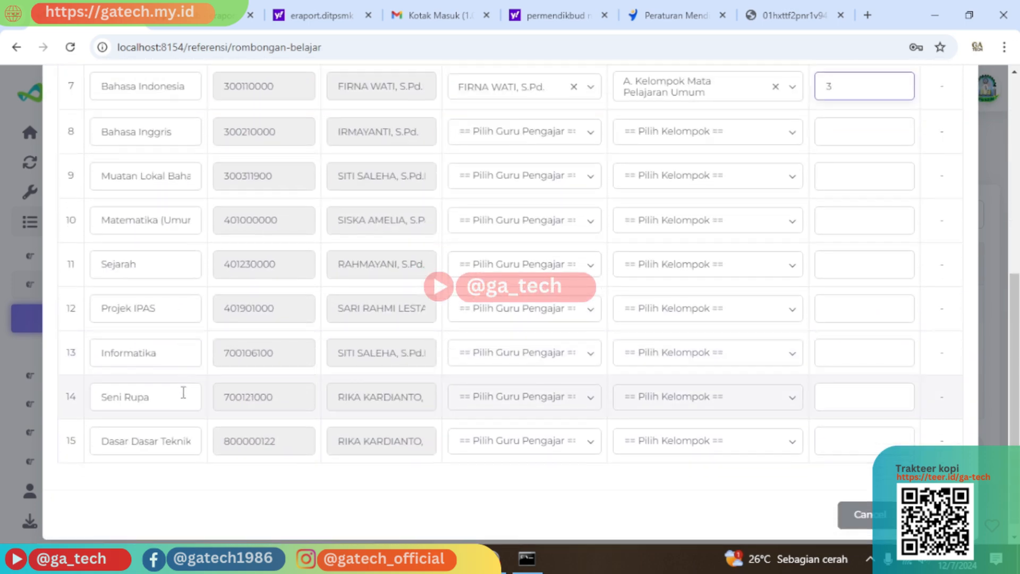
scroll(166, 340, up, 4)
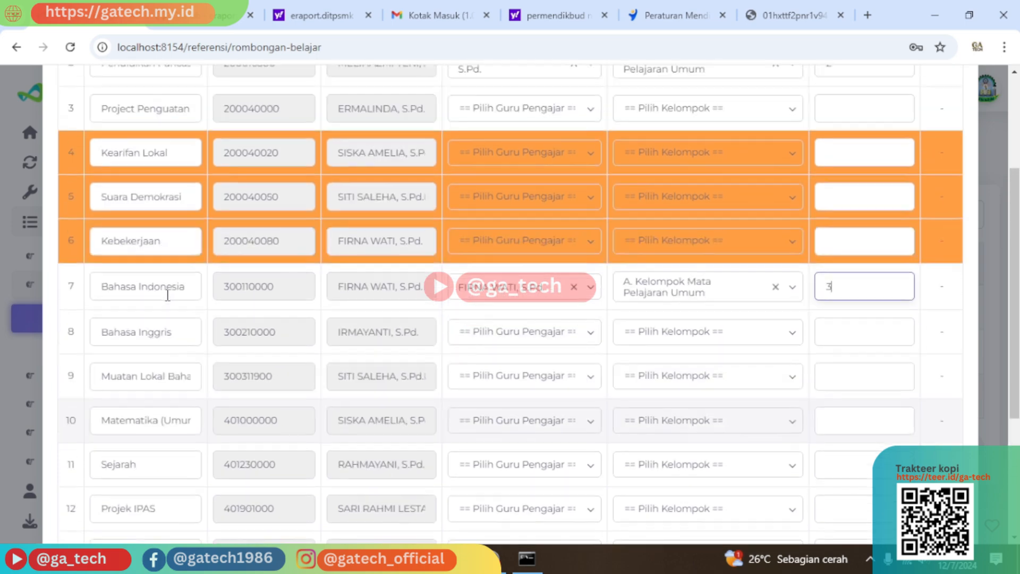
scroll(165, 304, up, 1)
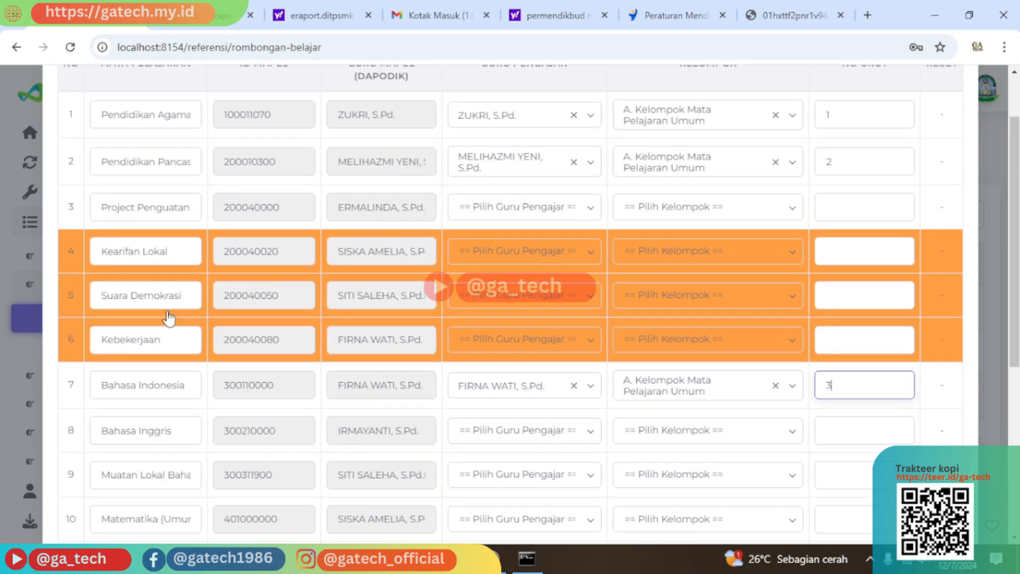
scroll(170, 243, up, 1)
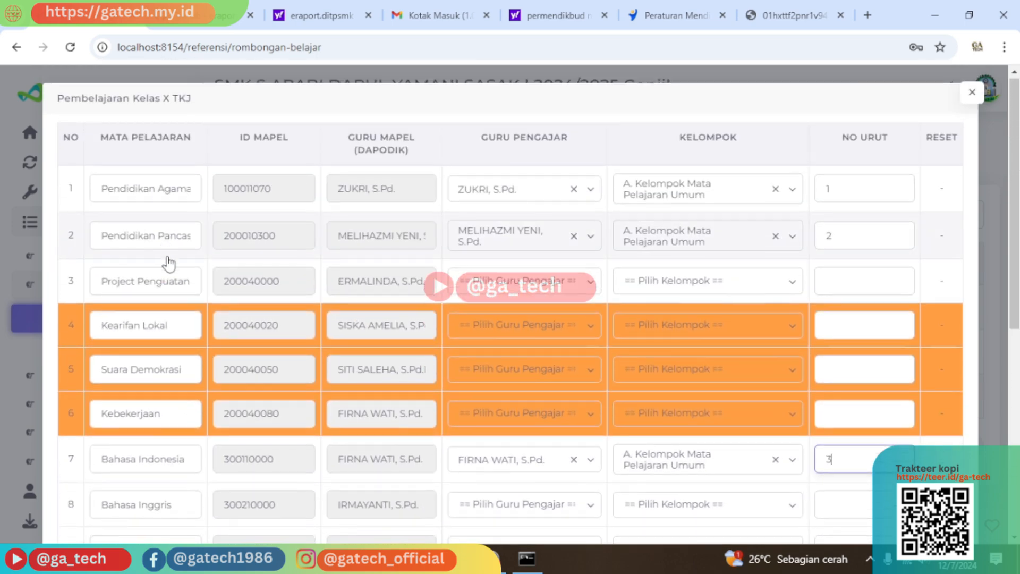
scroll(167, 277, down, 1)
scroll(167, 289, down, 3)
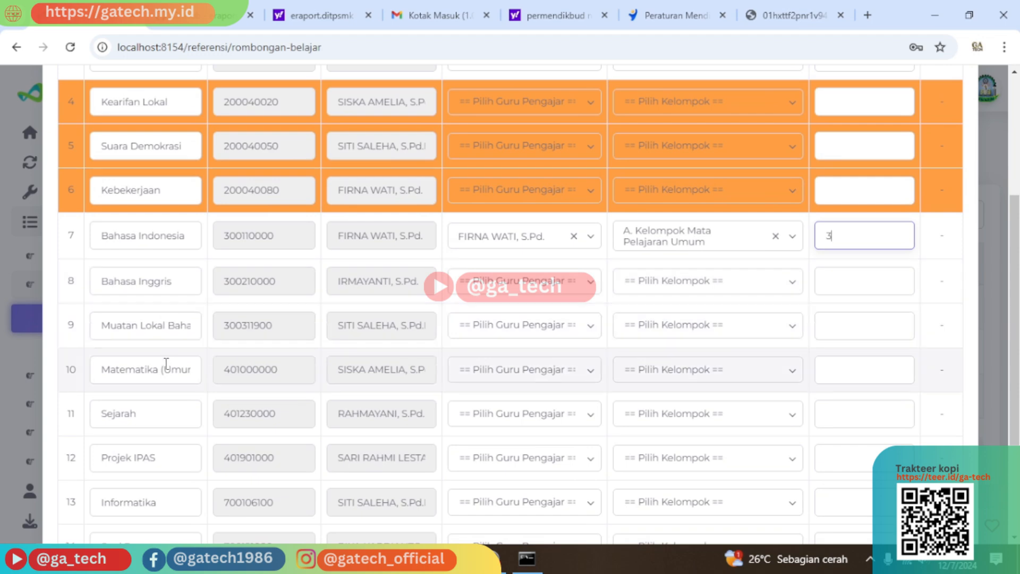
scroll(163, 373, down, 1)
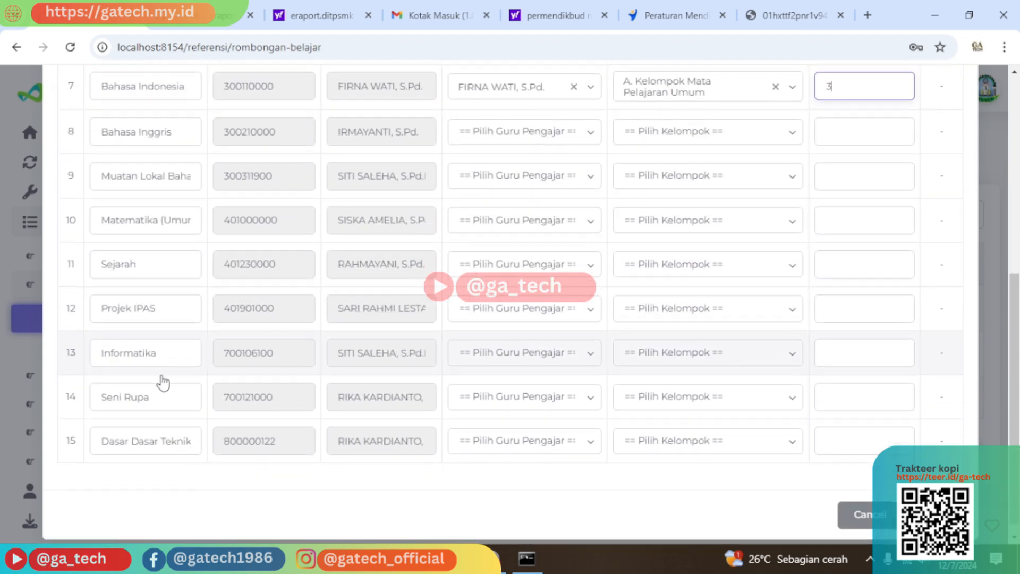
scroll(163, 384, up, 2)
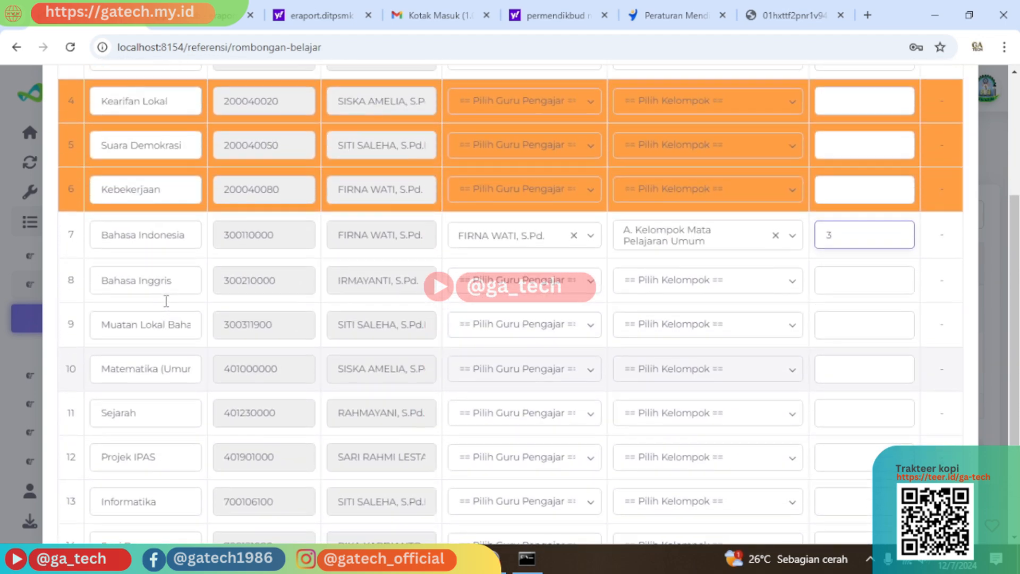
scroll(174, 355, up, 2)
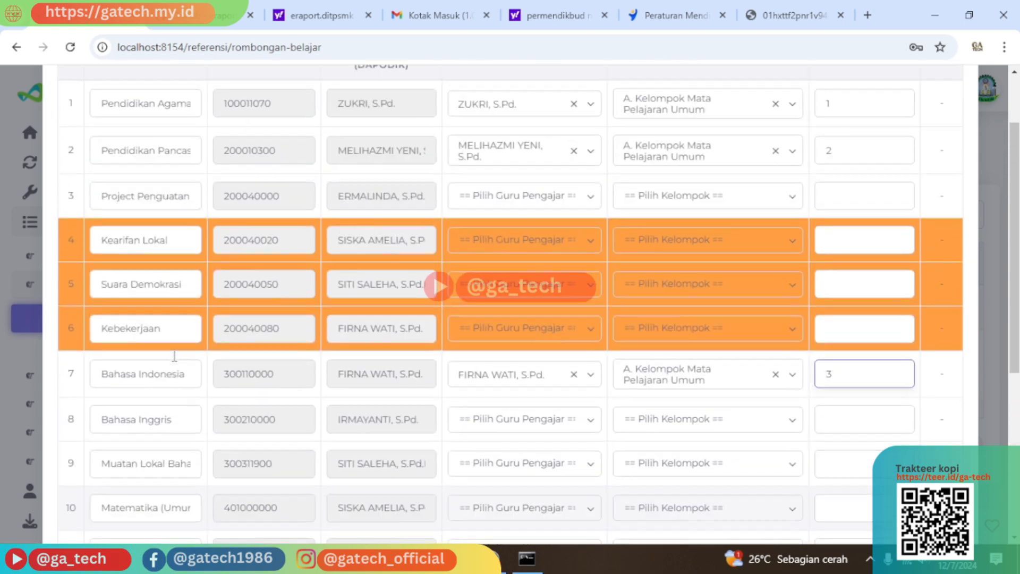
scroll(202, 221, up, 1)
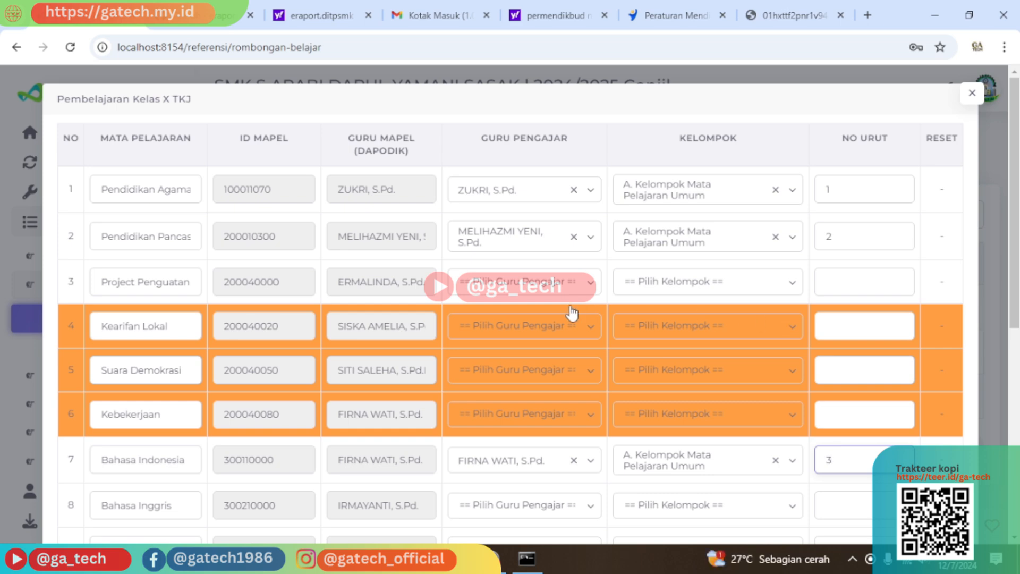
scroll(472, 303, down, 1)
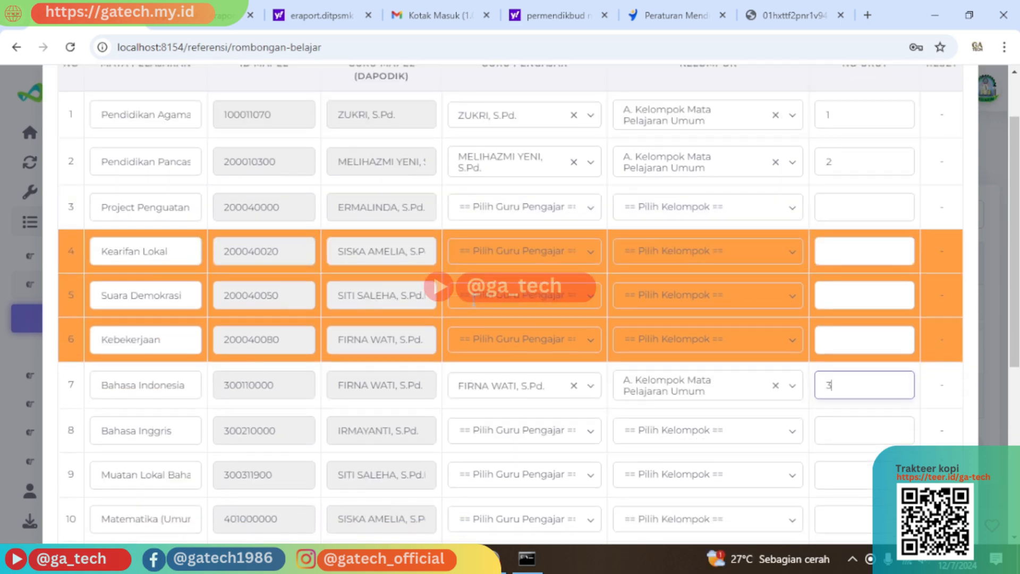
scroll(474, 301, down, 2)
scroll(319, 308, down, 1)
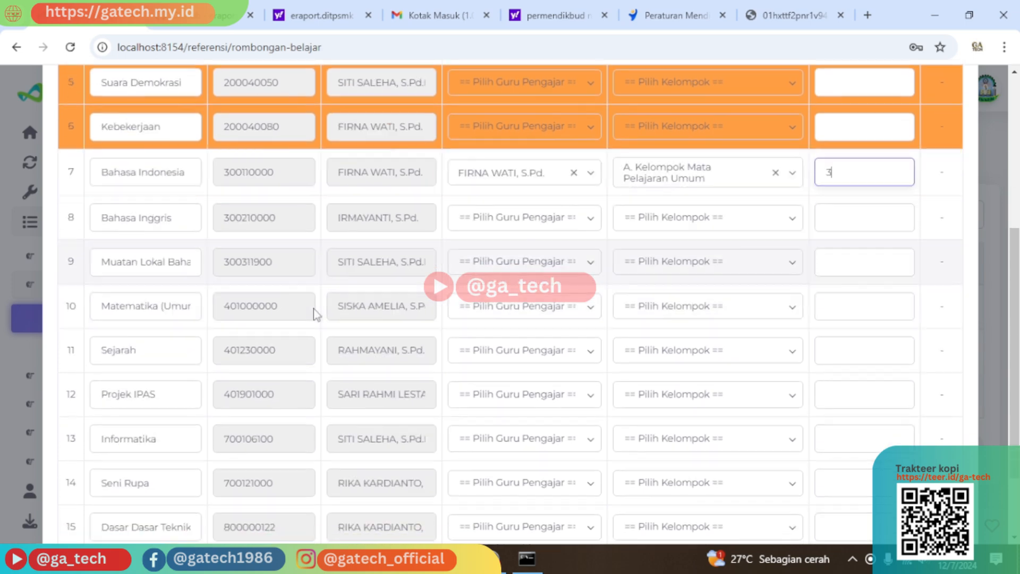
scroll(303, 302, down, 1)
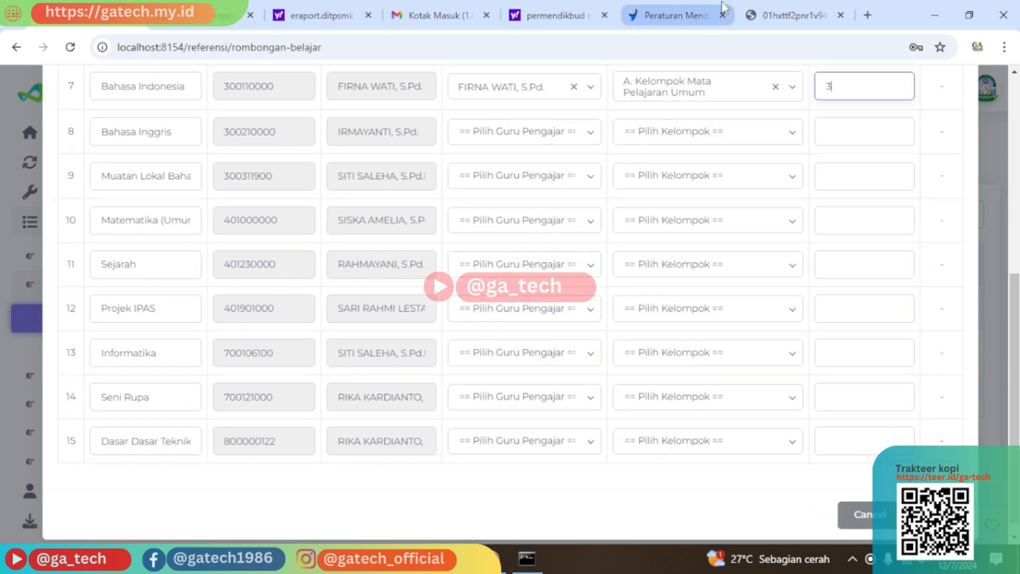
click(792, 14)
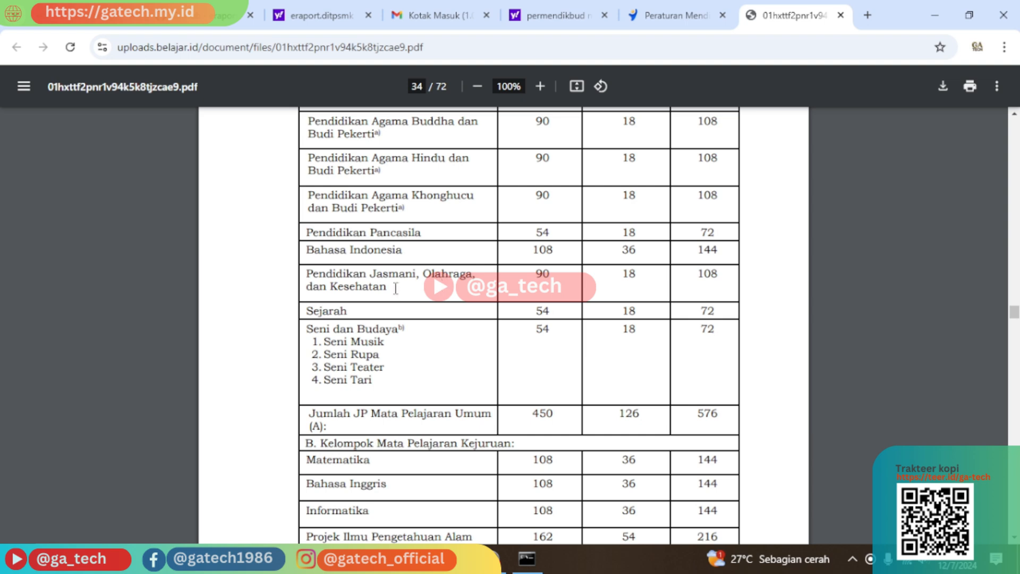
click(120, 16)
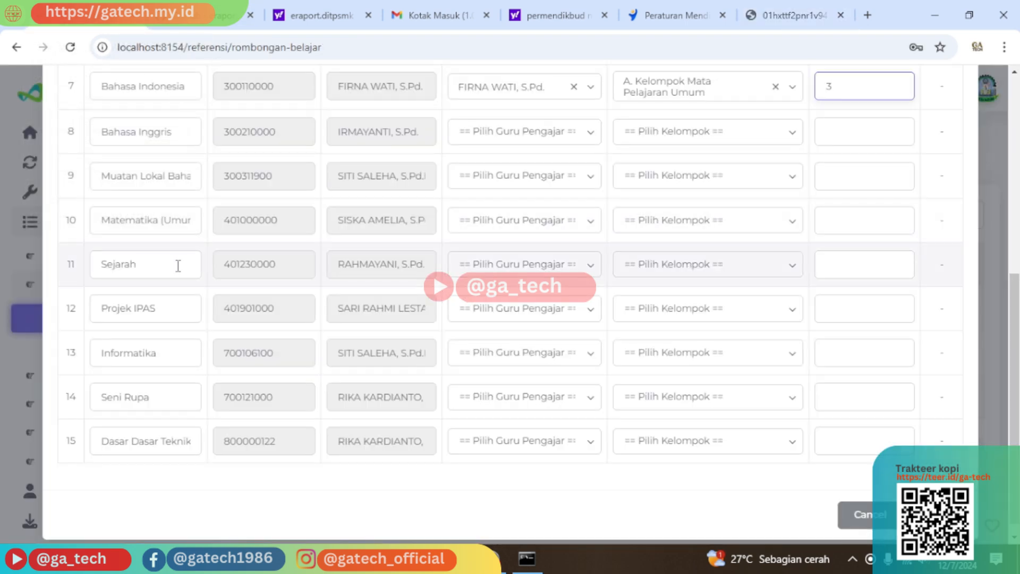
scroll(174, 267, up, 2)
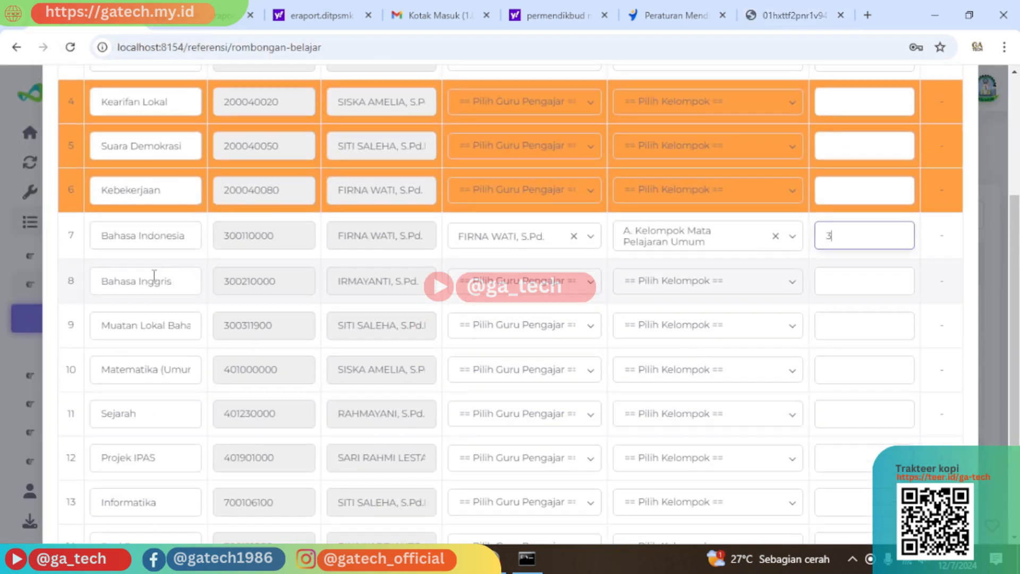
scroll(167, 287, down, 1)
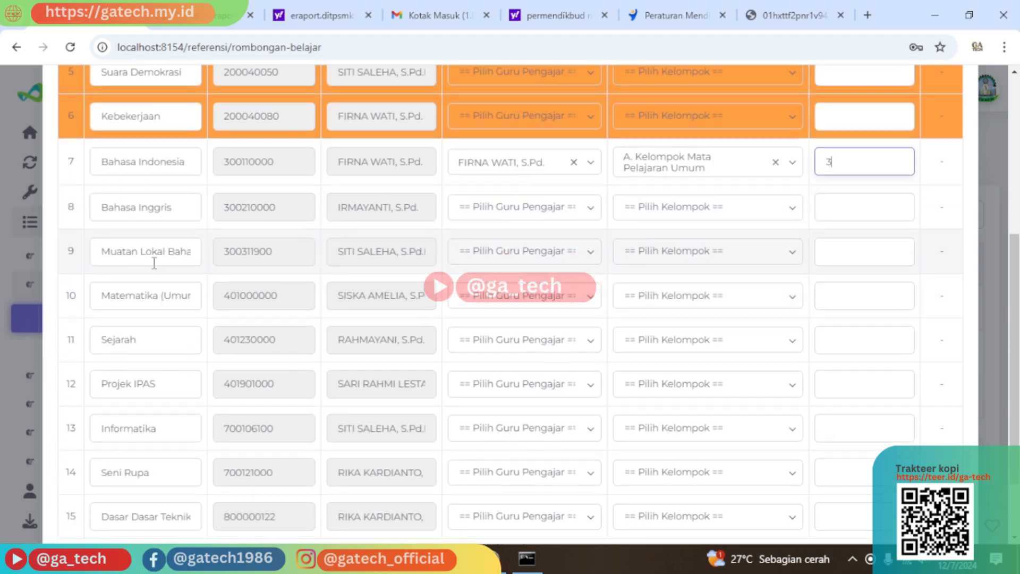
scroll(154, 270, up, 1)
scroll(180, 326, up, 1)
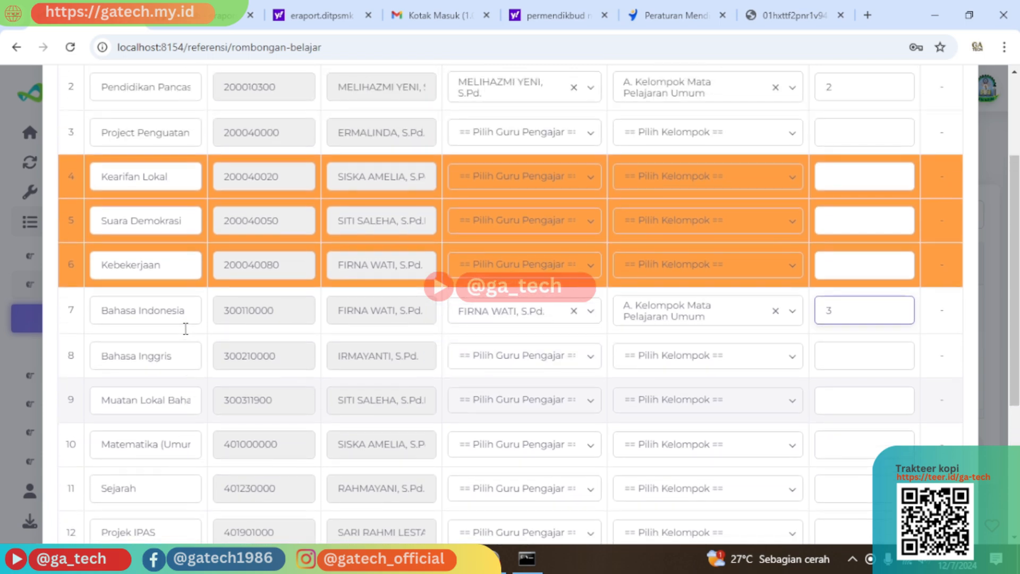
scroll(474, 171, up, 1)
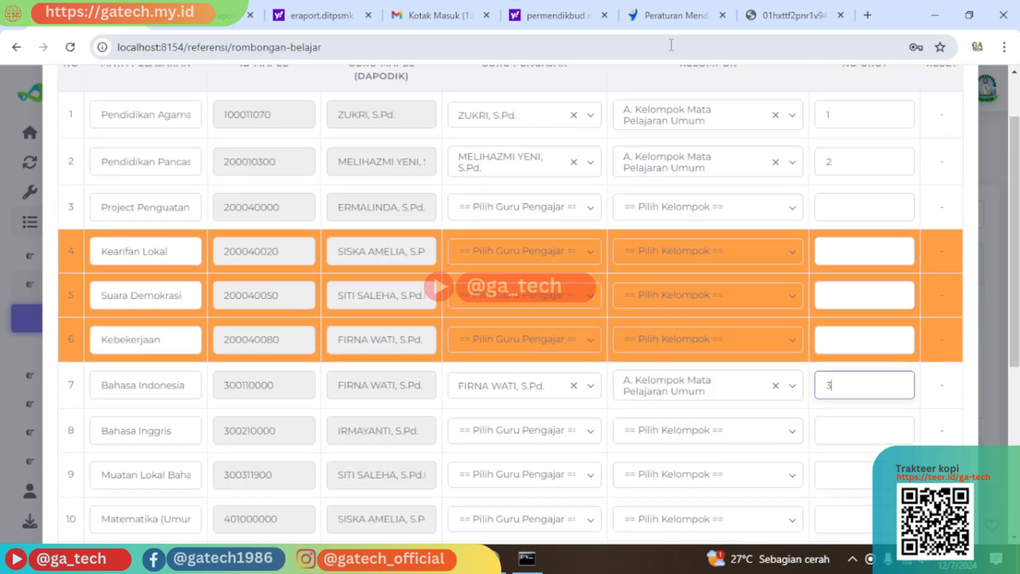
click(784, 15)
drag(405, 285, 297, 269)
click(394, 290)
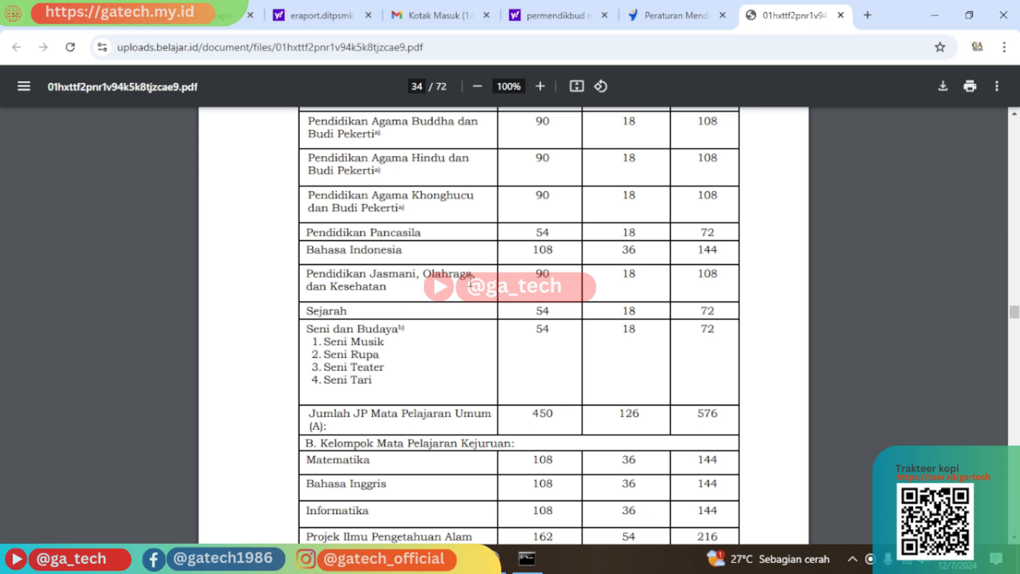
scroll(470, 283, up, 5)
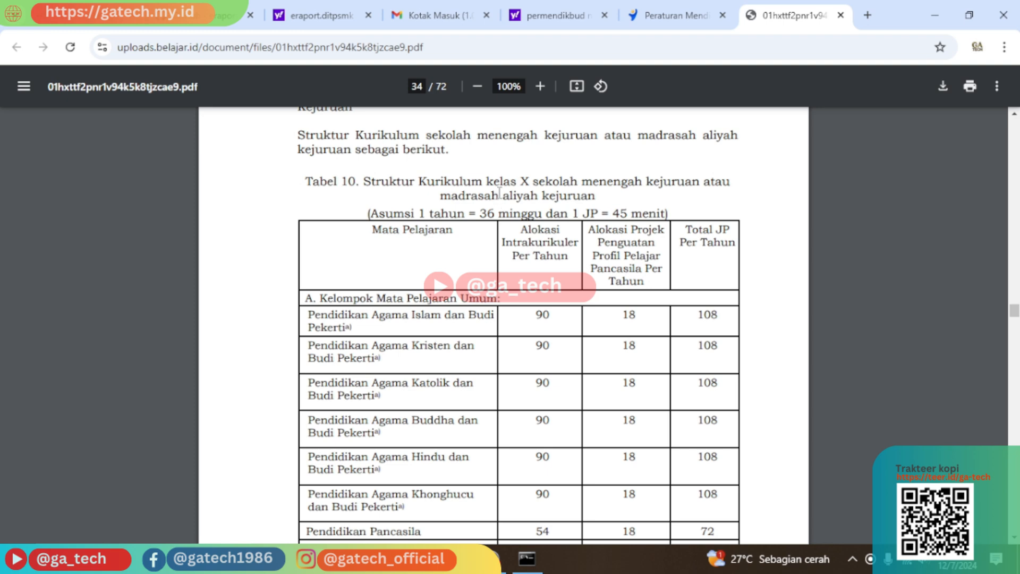
scroll(524, 188, down, 4)
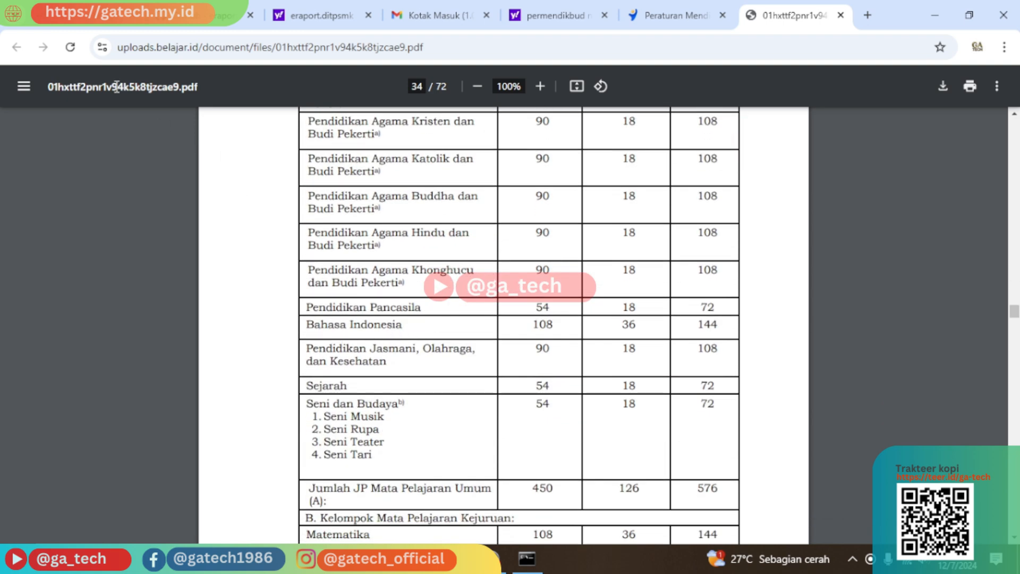
click(116, 16)
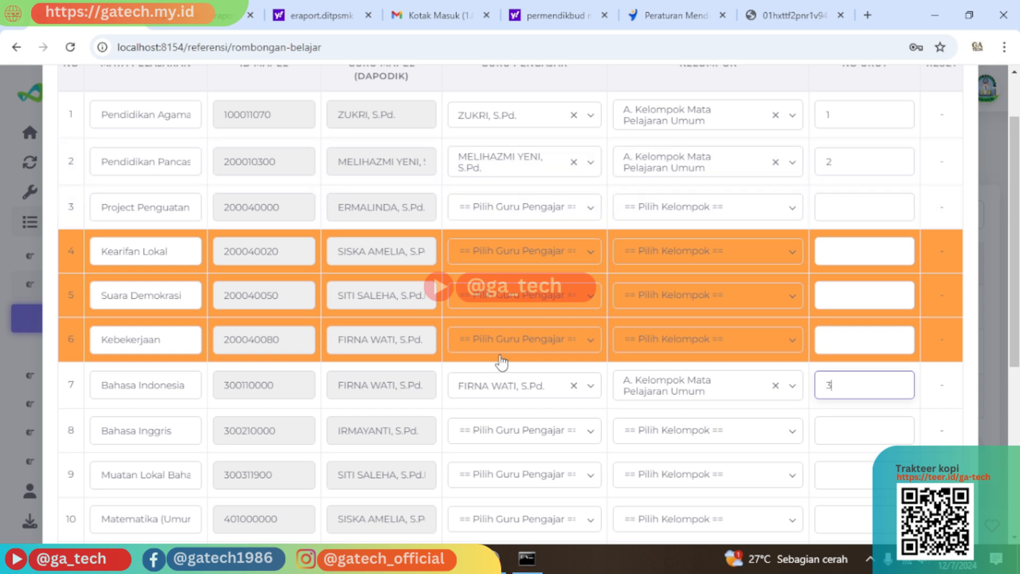
Scroll the X TKJ subject list, comparing it twice with the PDF's subject-hours table on page 34.
scroll(320, 375, down, 3)
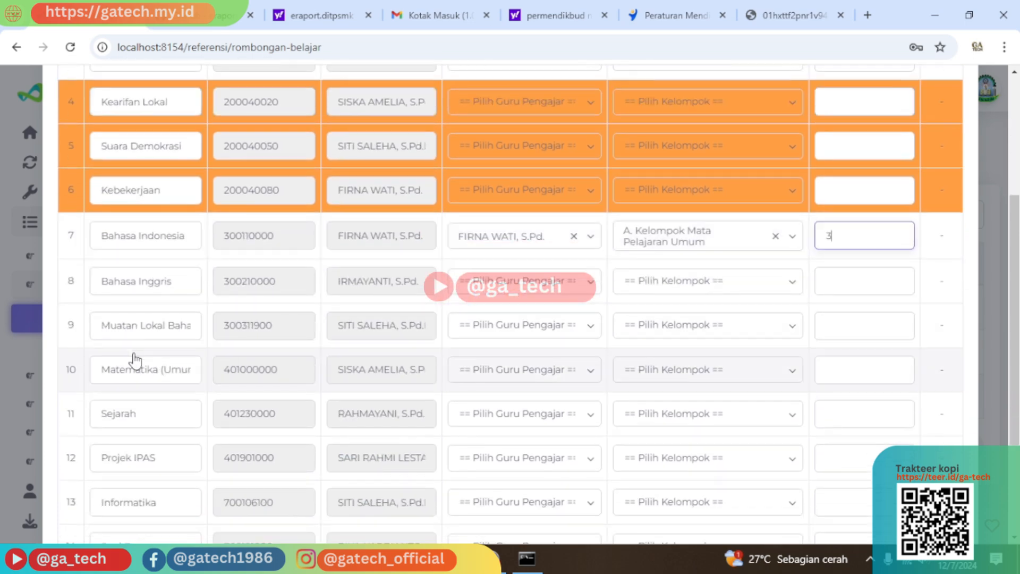
scroll(140, 220, up, 1)
scroll(139, 220, up, 2)
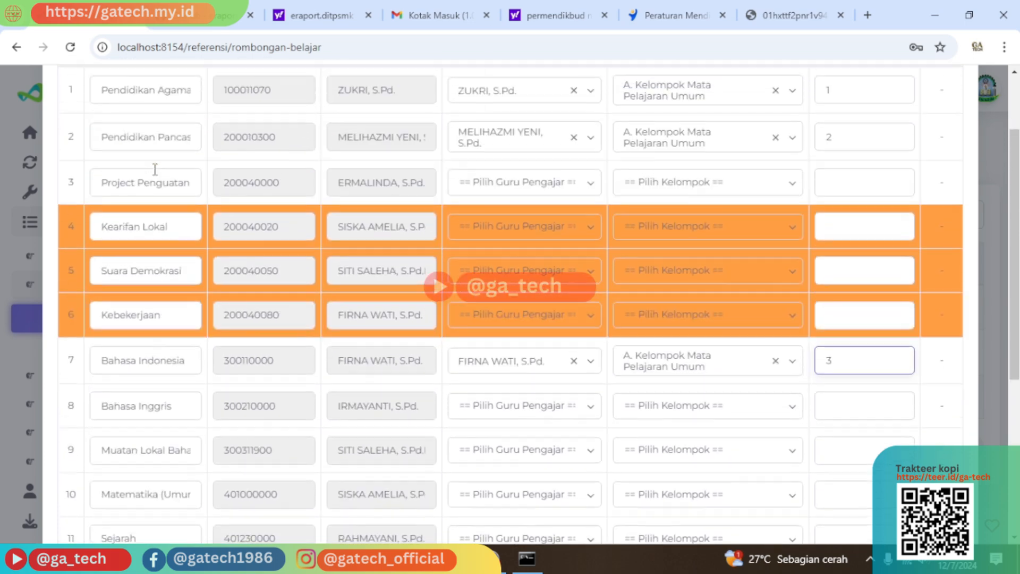
scroll(165, 298, down, 1)
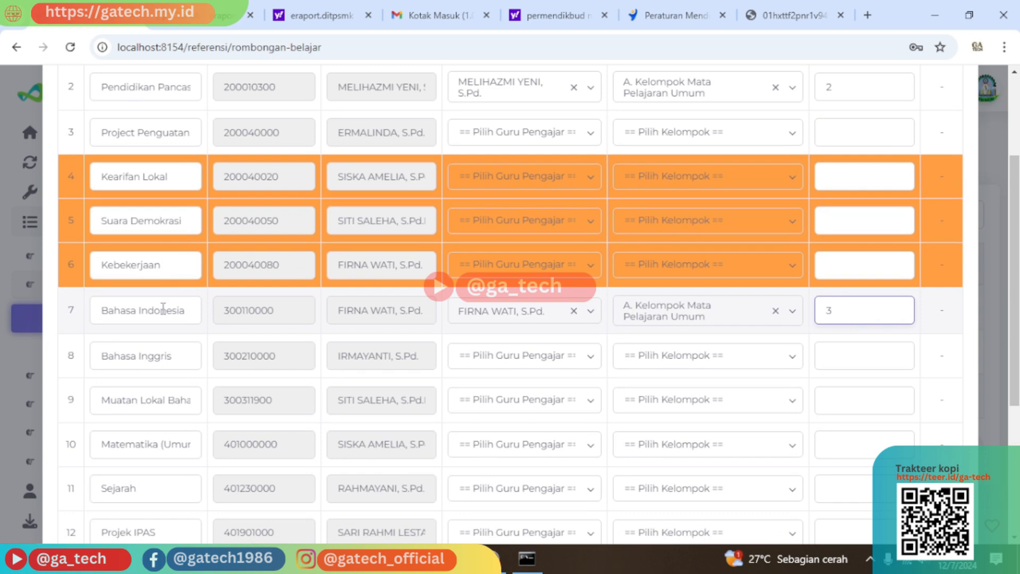
click(785, 6)
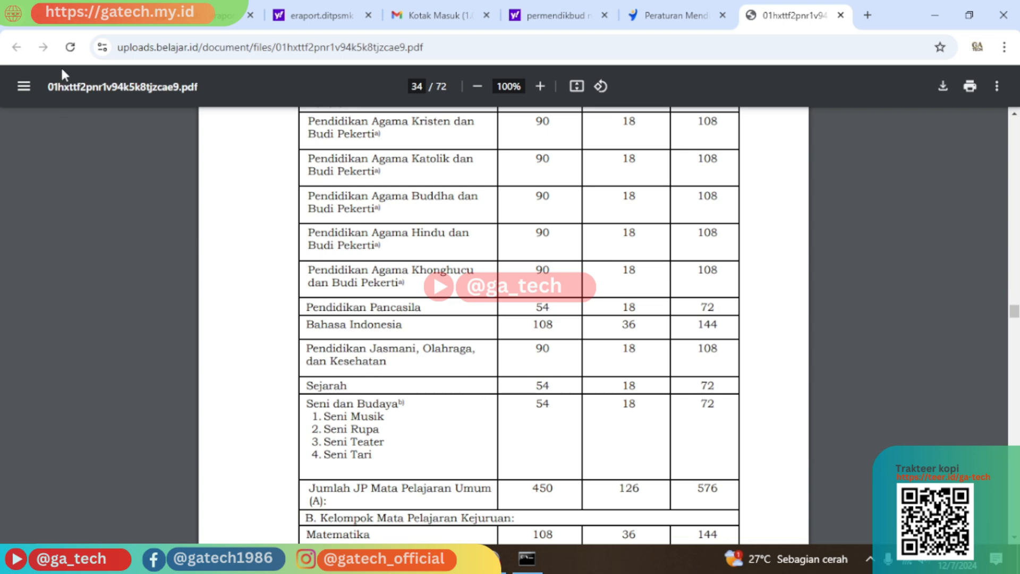
click(69, 15)
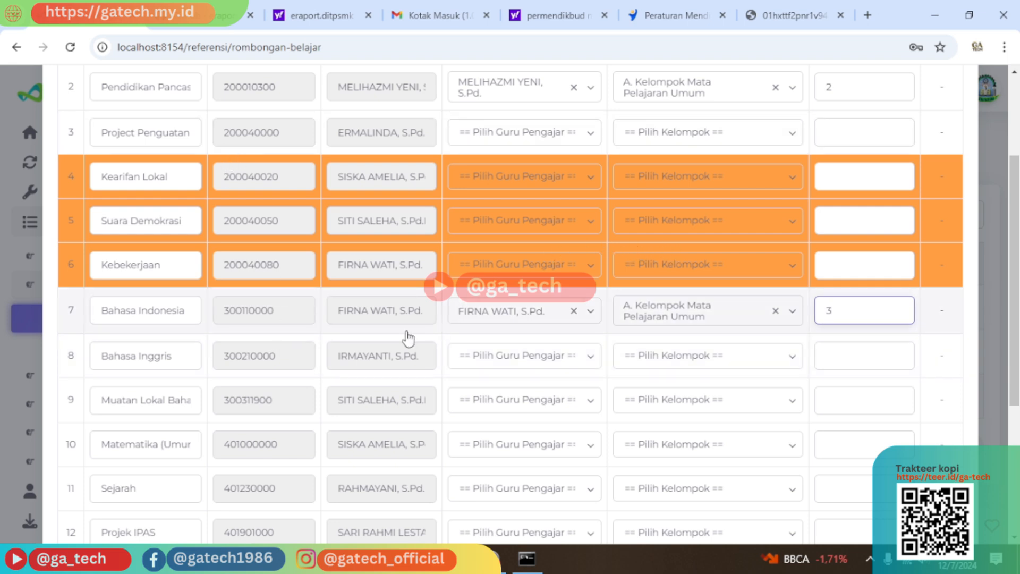
scroll(262, 356, down, 3)
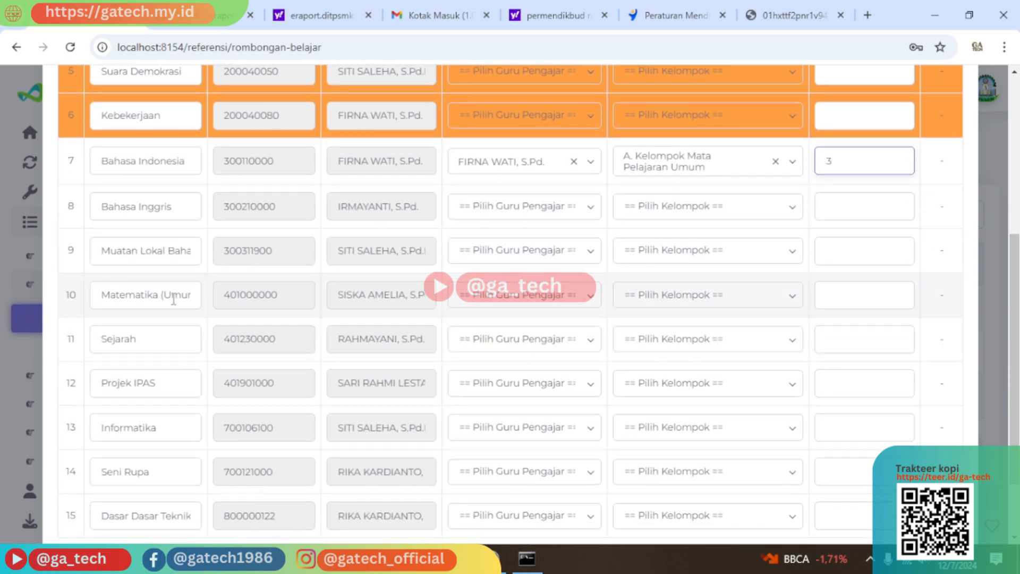
scroll(174, 300, down, 2)
scroll(174, 417, up, 2)
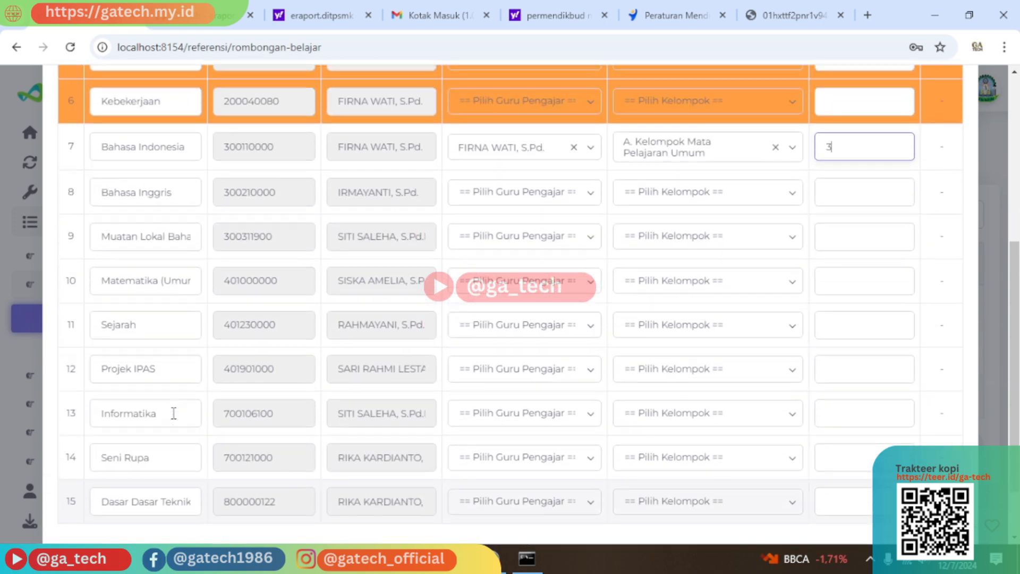
scroll(174, 413, up, 5)
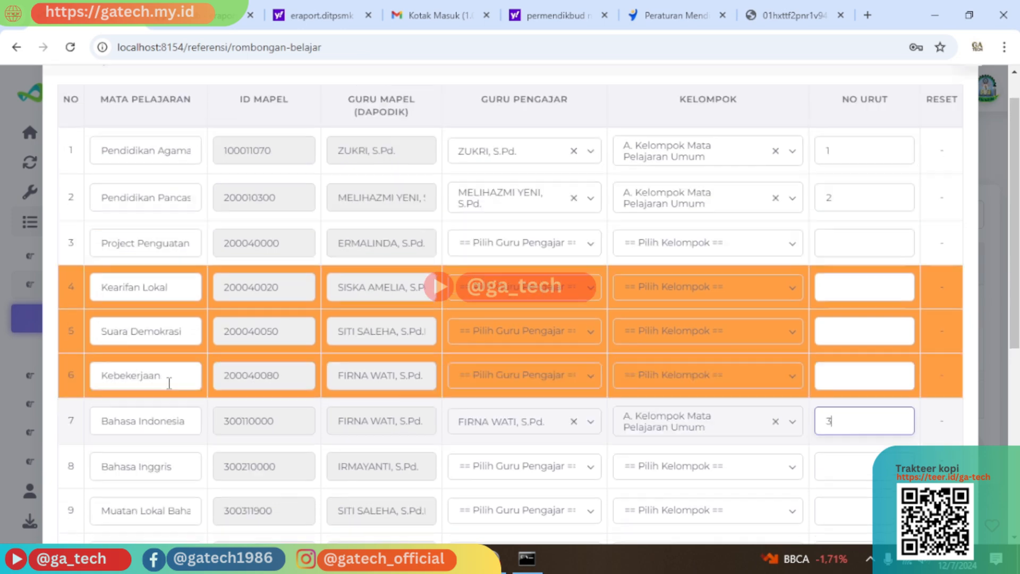
scroll(169, 383, up, 1)
scroll(230, 343, down, 1)
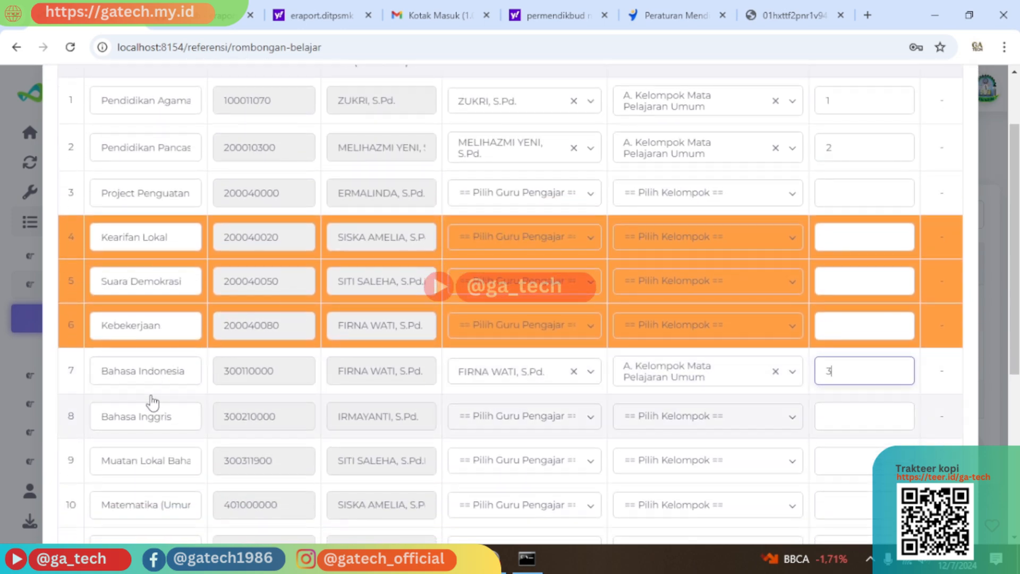
click(788, 15)
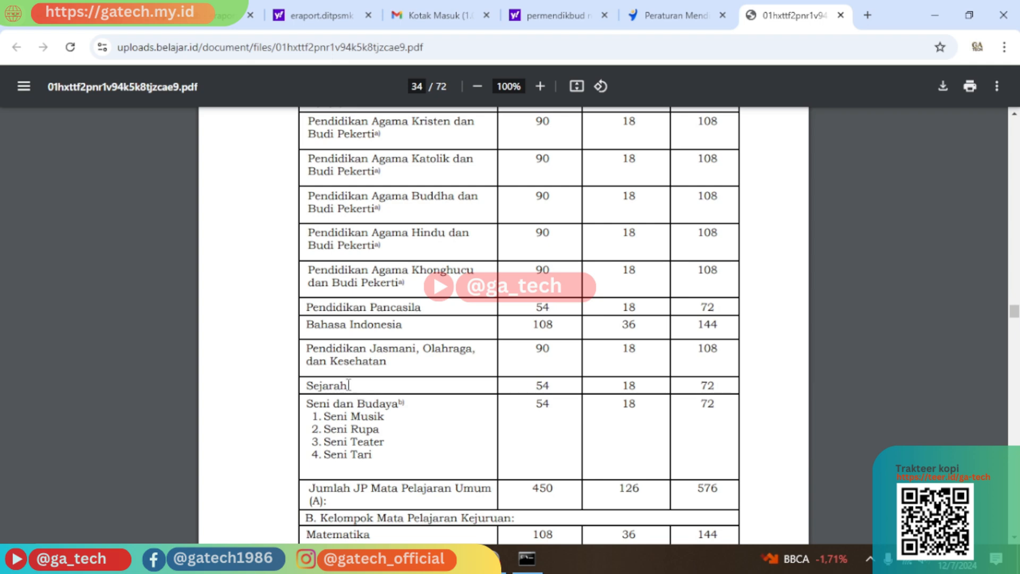
click(88, 15)
Compare the Sejarah and Seni Rupa subject rows against the curriculum PDF's subject table.
scroll(154, 433, down, 2)
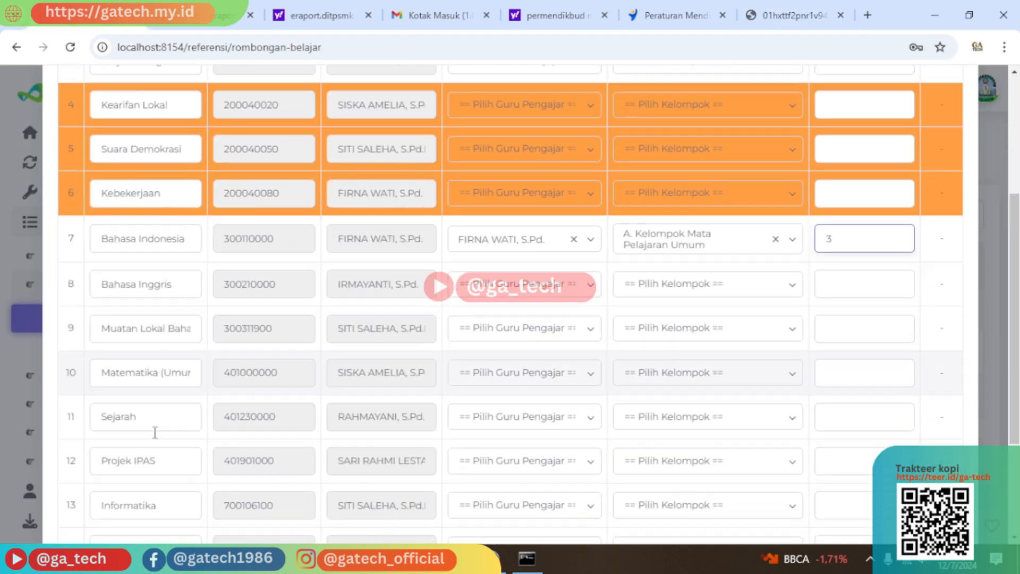
scroll(155, 432, down, 2)
click(156, 330)
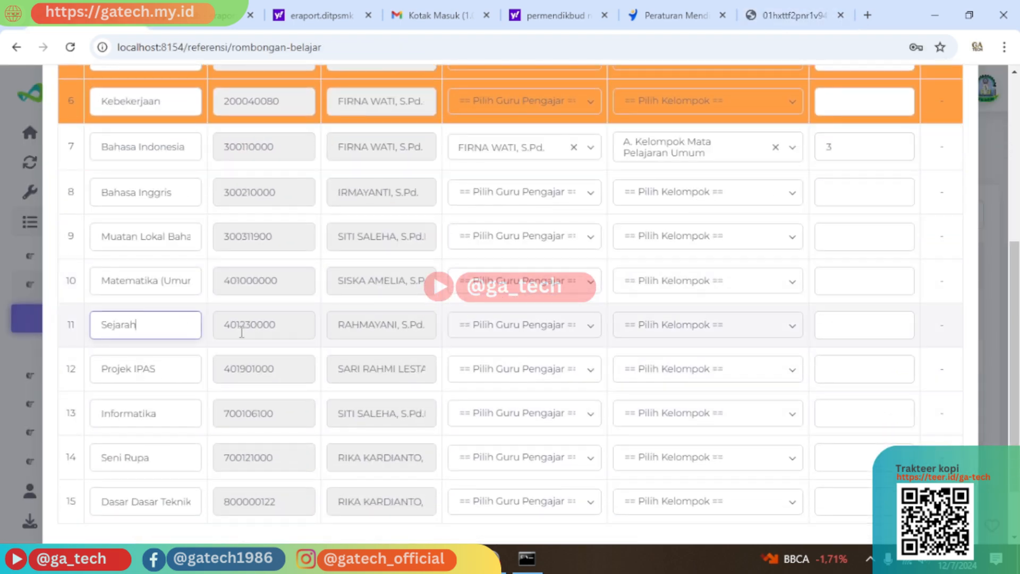
click(773, 8)
scroll(399, 371, down, 3)
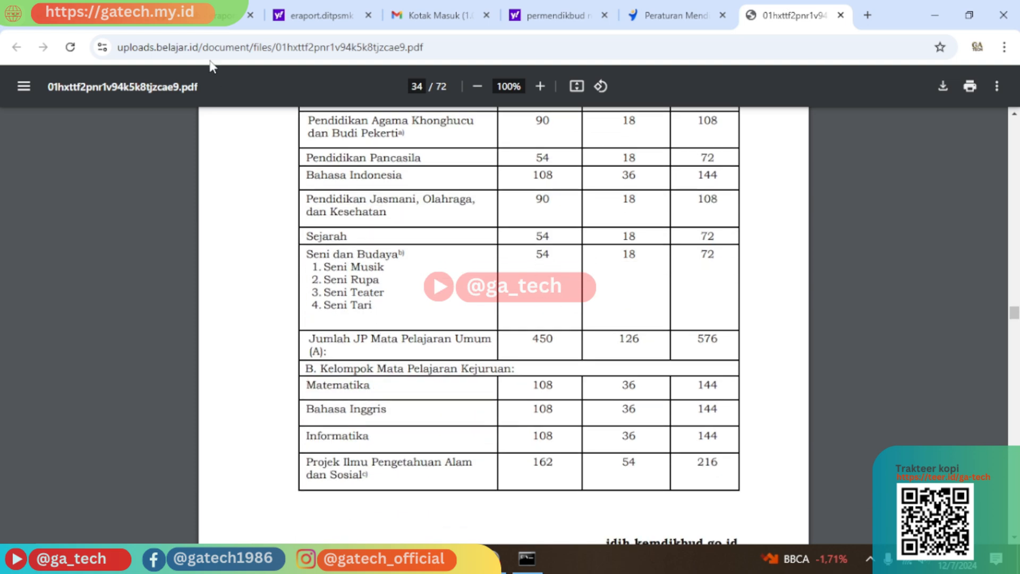
click(89, 11)
scroll(153, 346, down, 2)
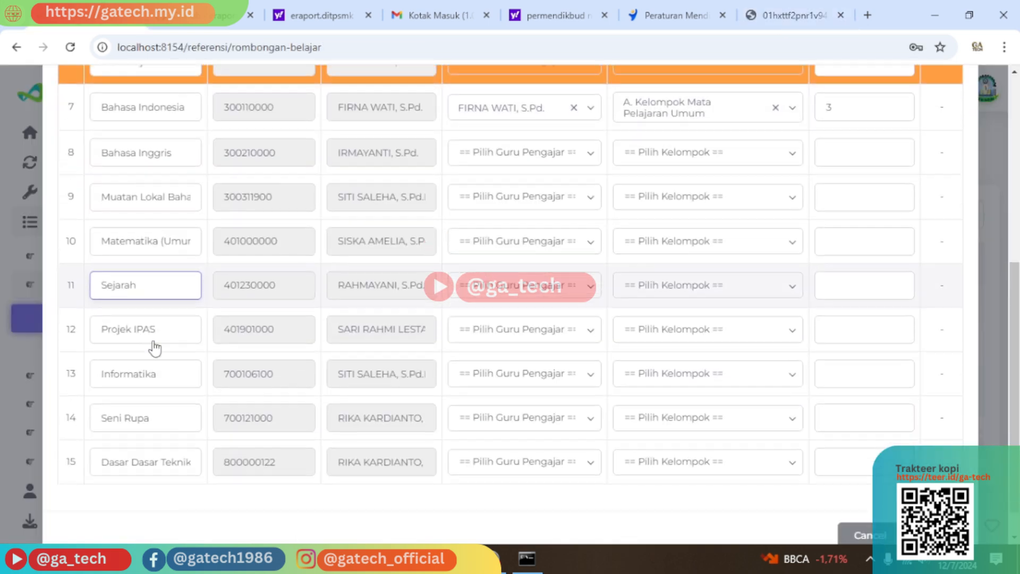
click(154, 382)
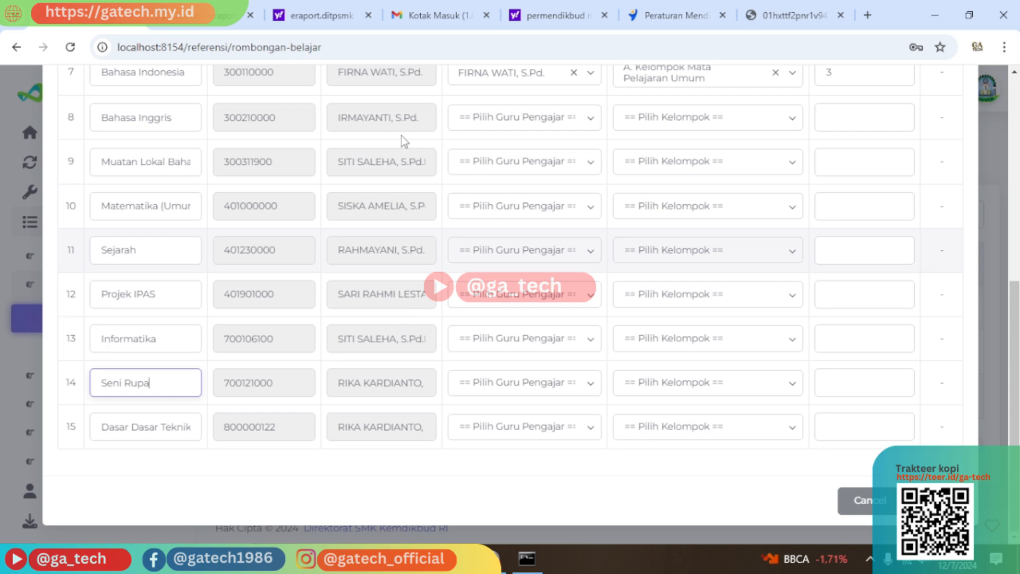
click(786, 15)
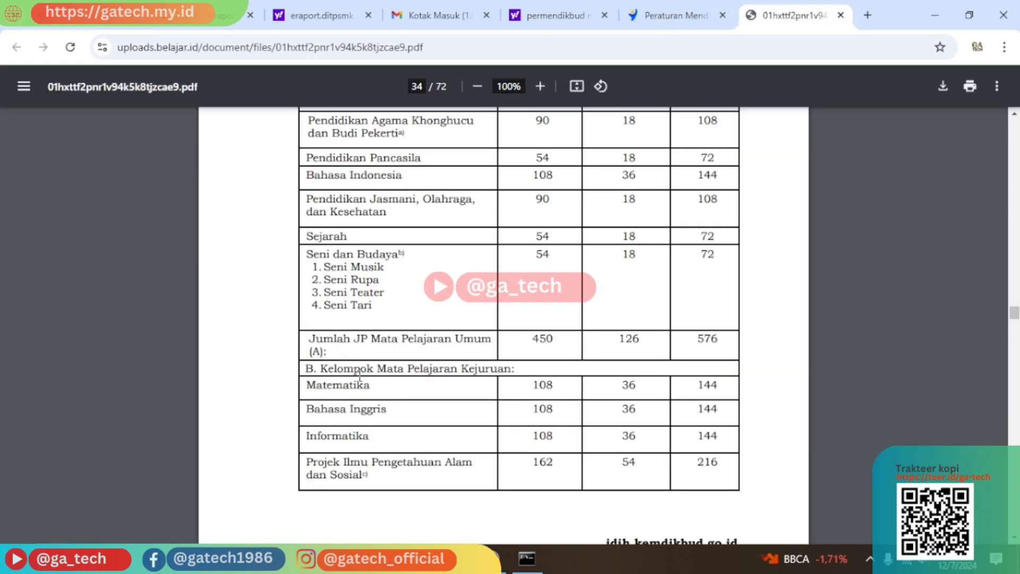
scroll(353, 391, down, 2)
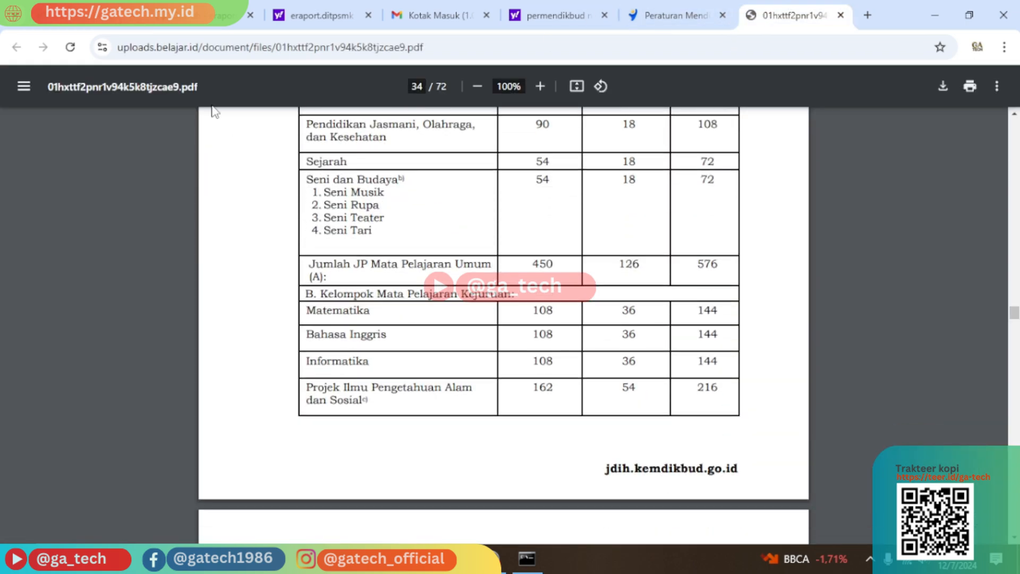
click(89, 12)
Compare the Informatika subject row against the curriculum PDF.
scroll(164, 309, up, 3)
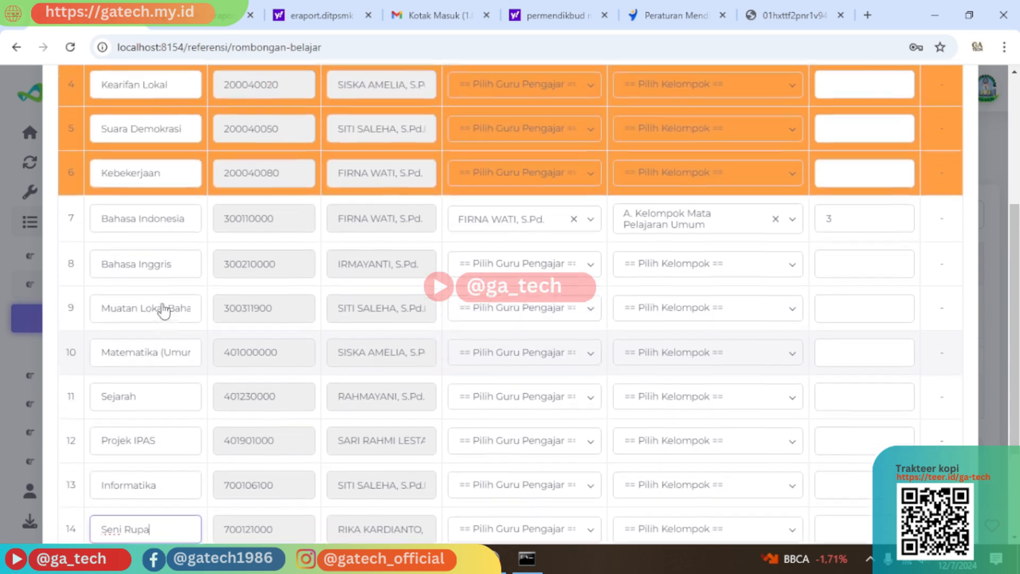
scroll(164, 308, up, 5)
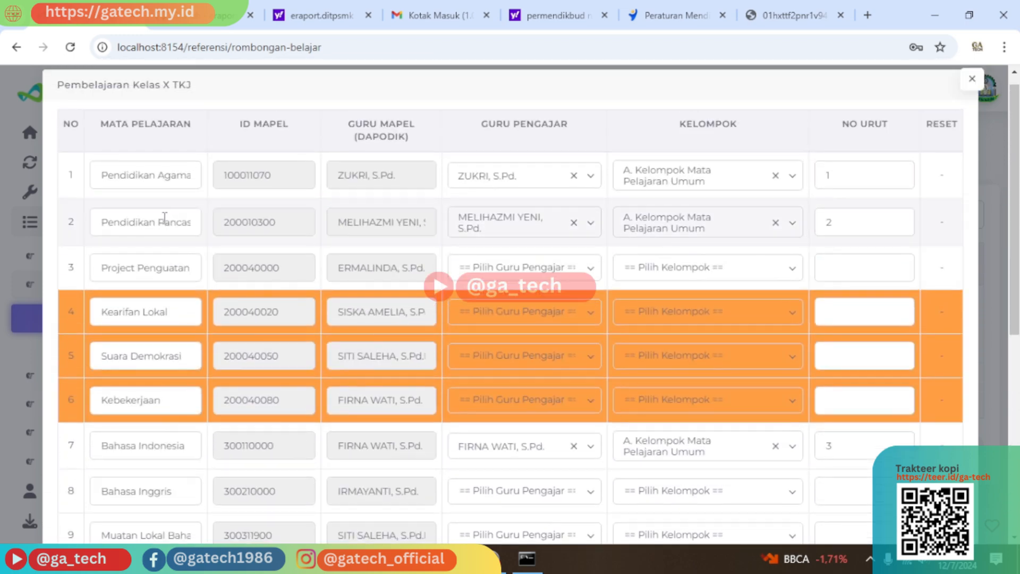
scroll(164, 218, down, 8)
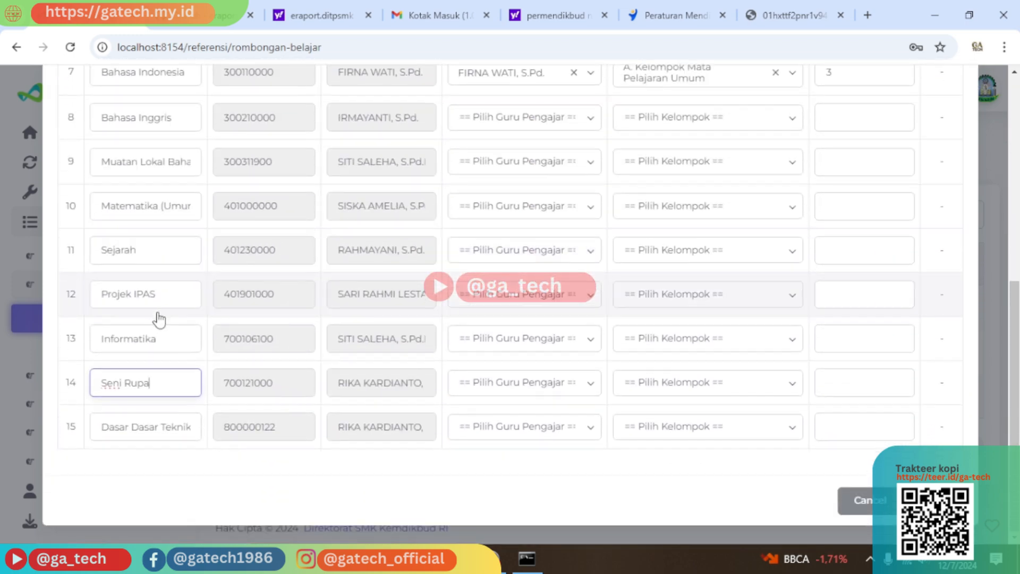
click(167, 338)
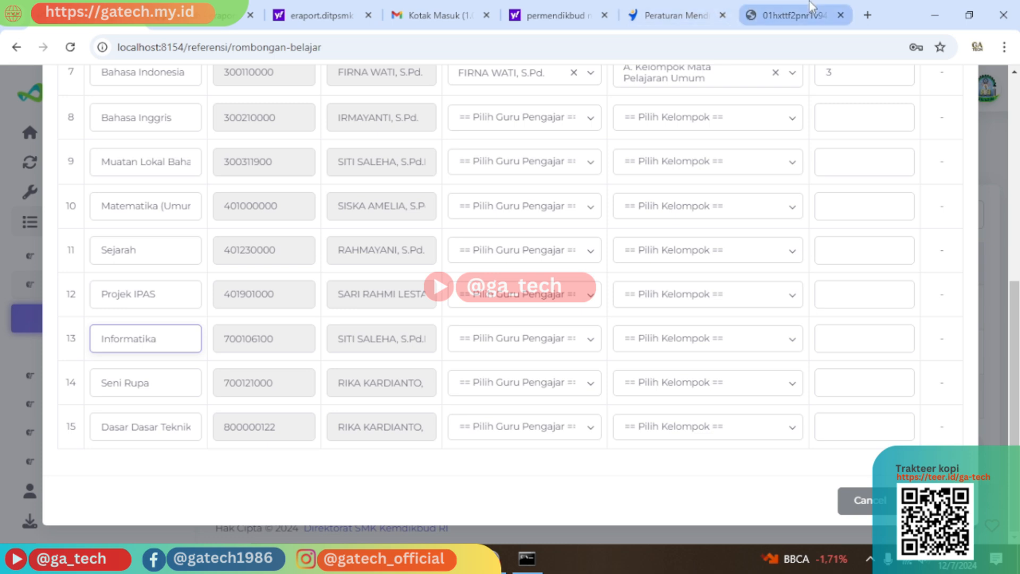
click(794, 16)
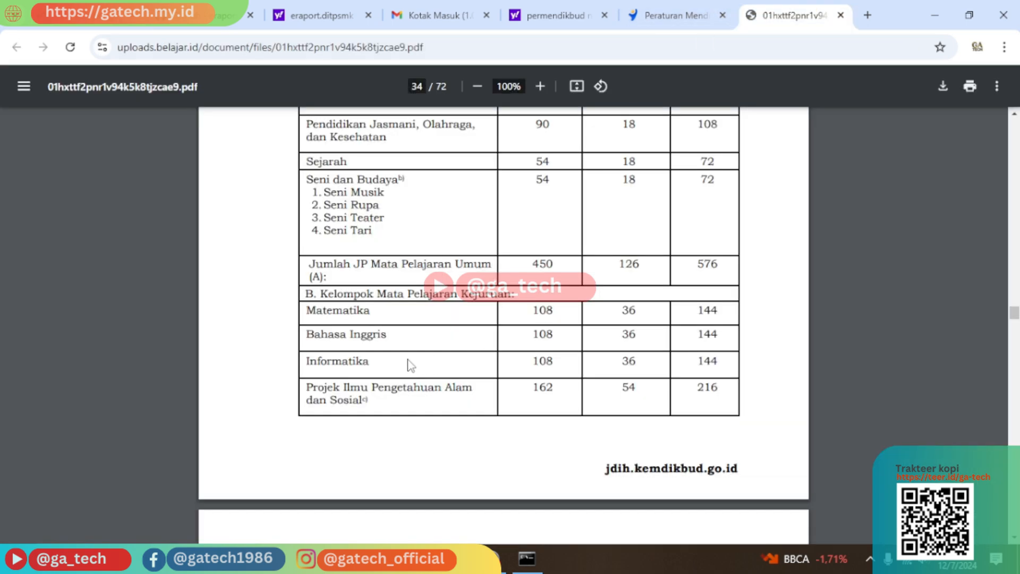
click(101, 16)
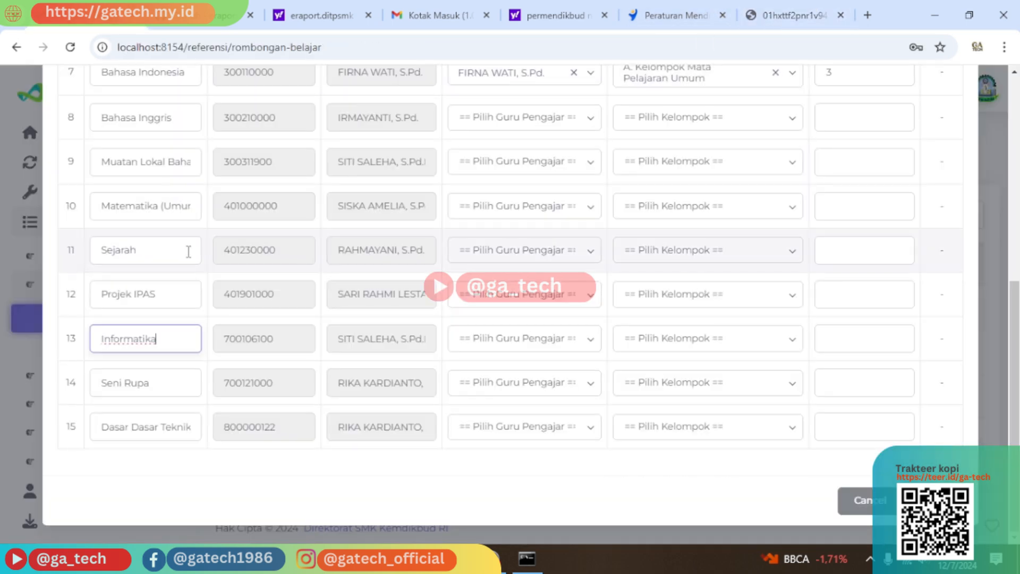
Check Bahasa Inggris and Informatika against the PDF, then the Projek IPAS name in row 12.
scroll(171, 417, up, 1)
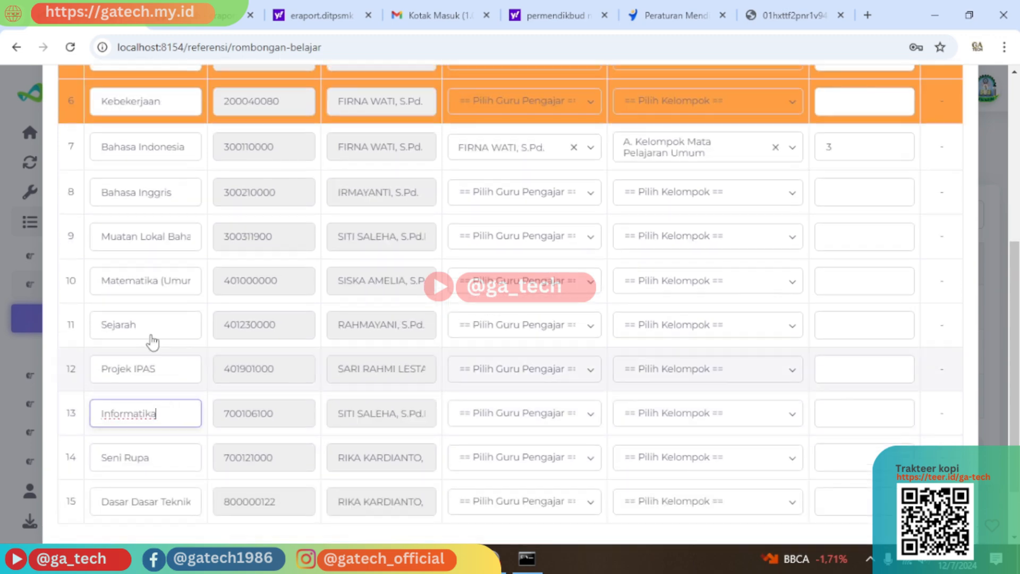
click(168, 195)
click(781, 3)
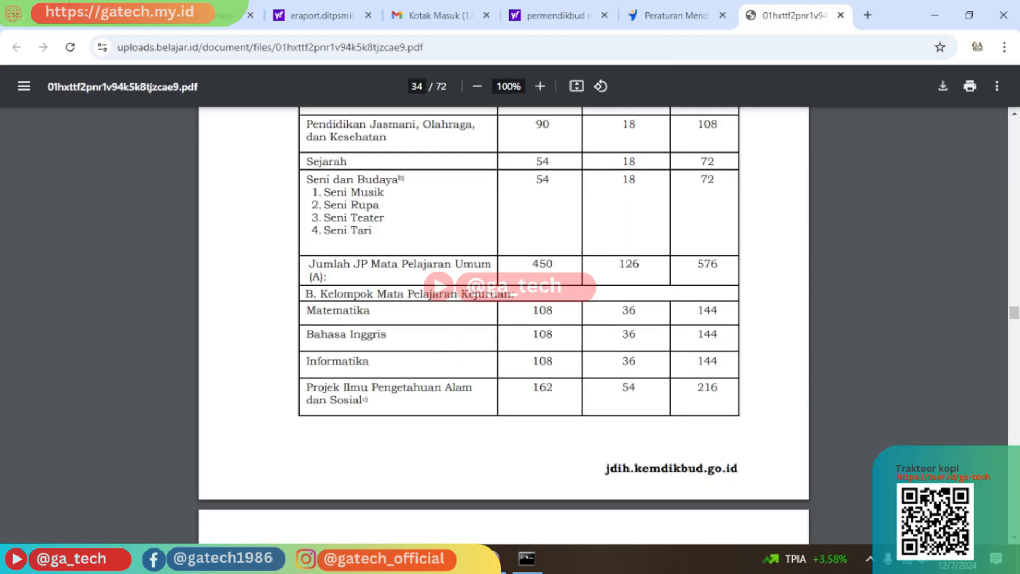
key(ctrl+Tab)
scroll(153, 415, down, 1)
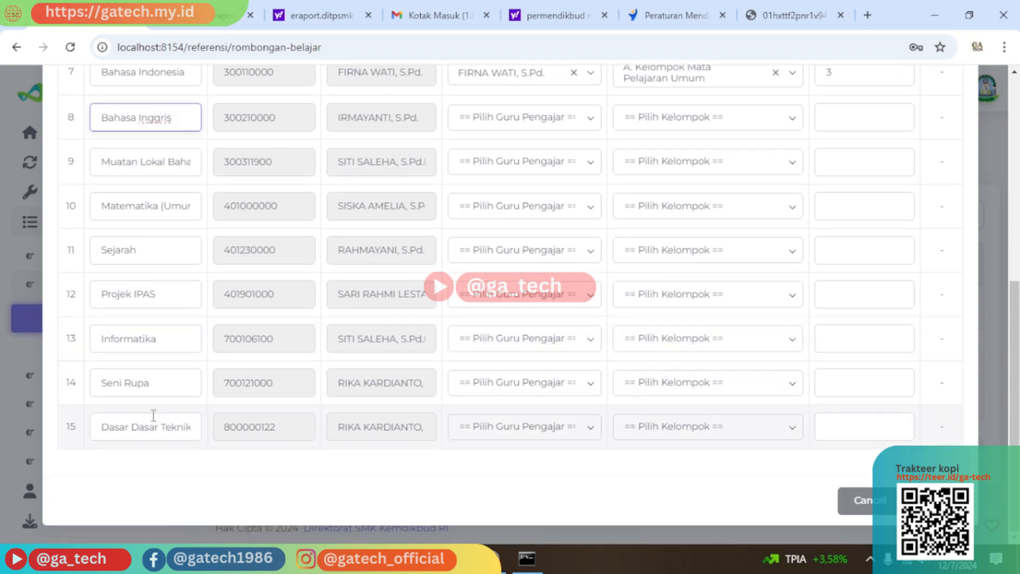
click(168, 340)
click(787, 15)
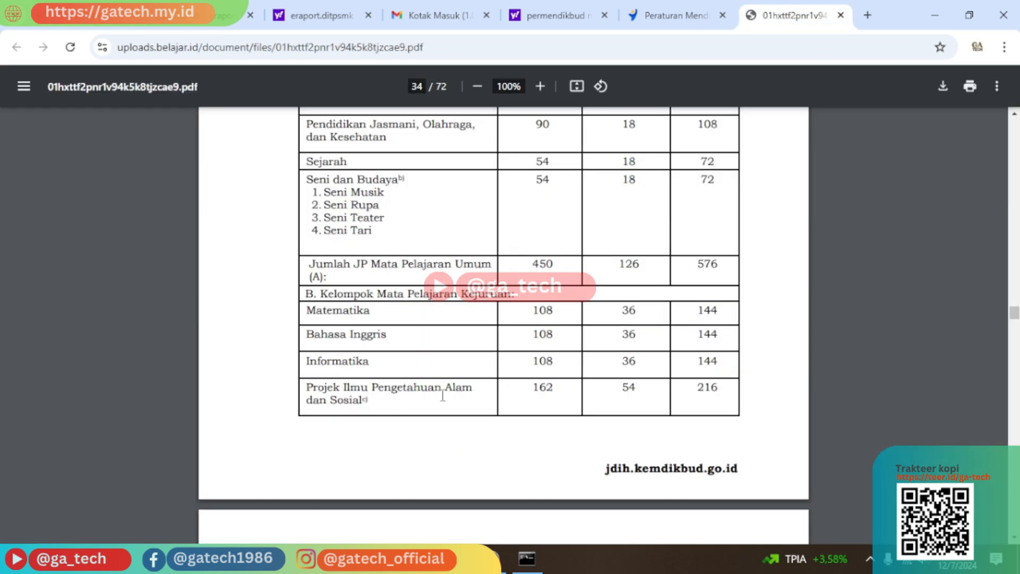
key(ctrl+Tab)
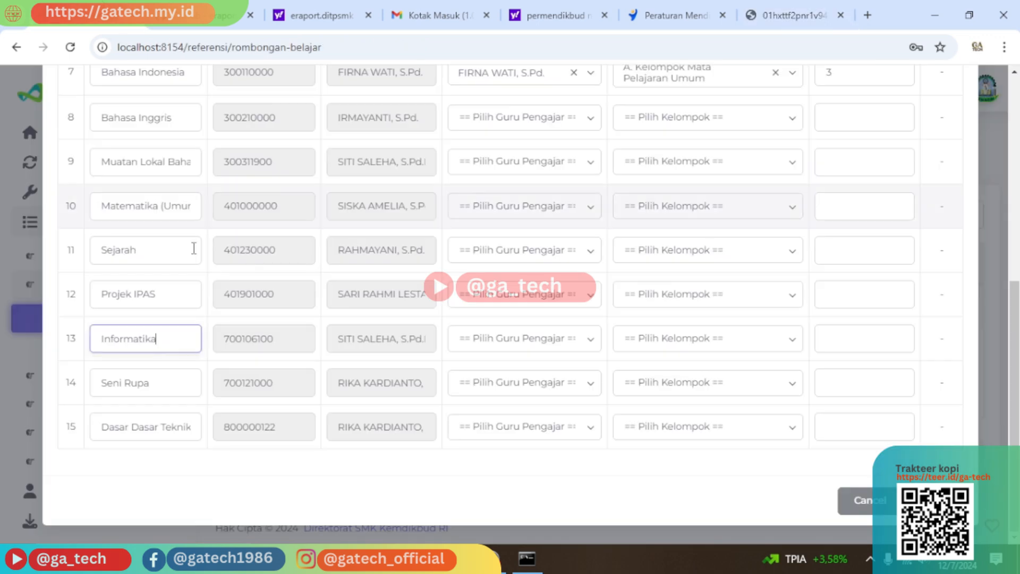
click(179, 295)
Compare the curriculum PDF against the subject form, checking row 15's Dasar Dasar Teknik name.
click(787, 15)
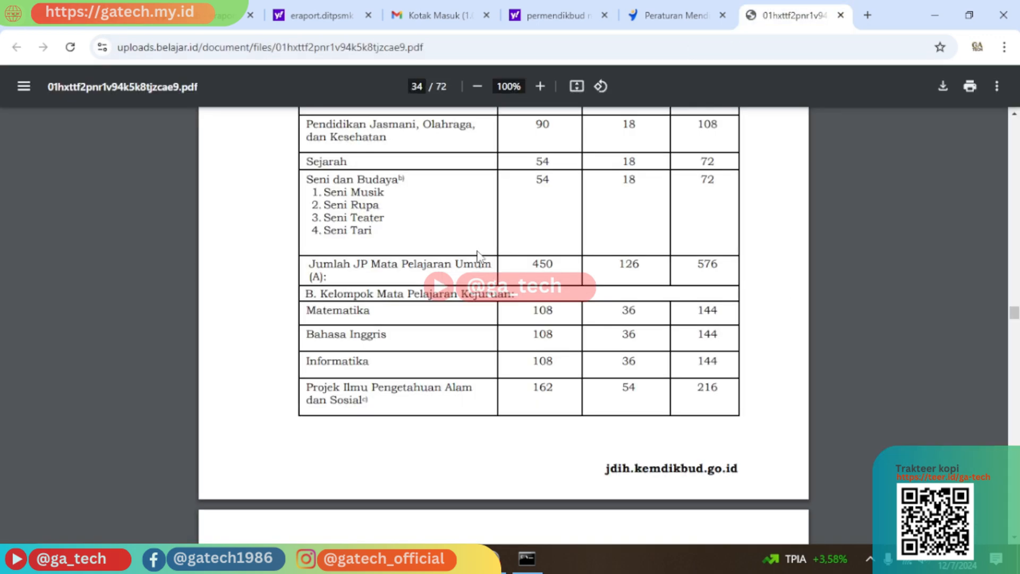
scroll(452, 337, down, 4)
scroll(454, 337, down, 3)
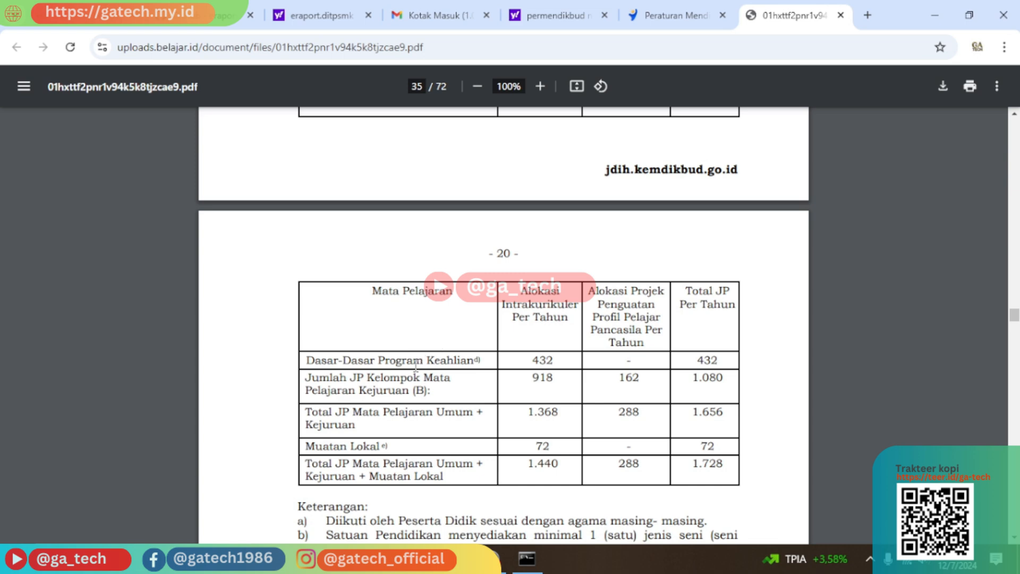
click(223, 15)
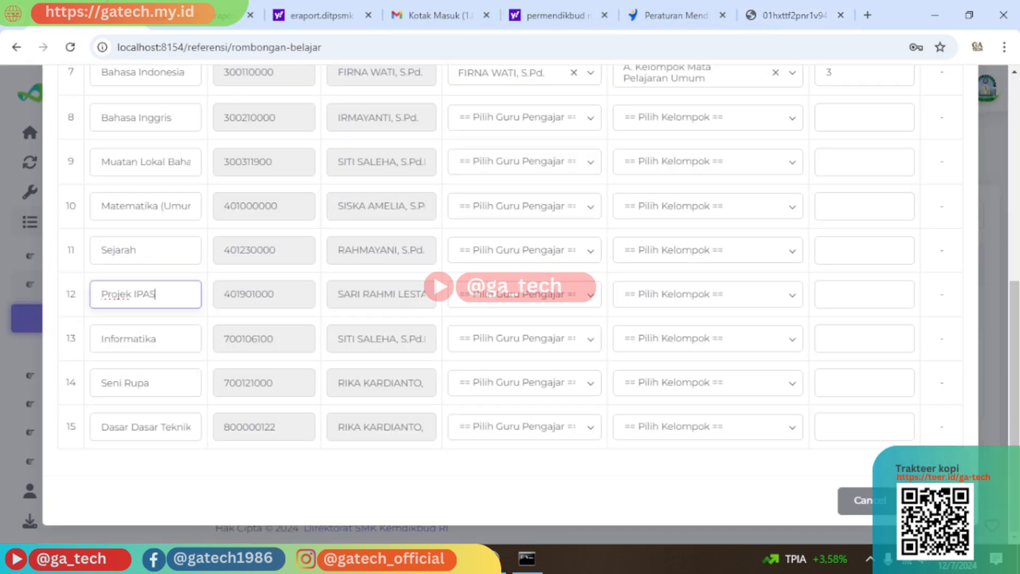
click(179, 422)
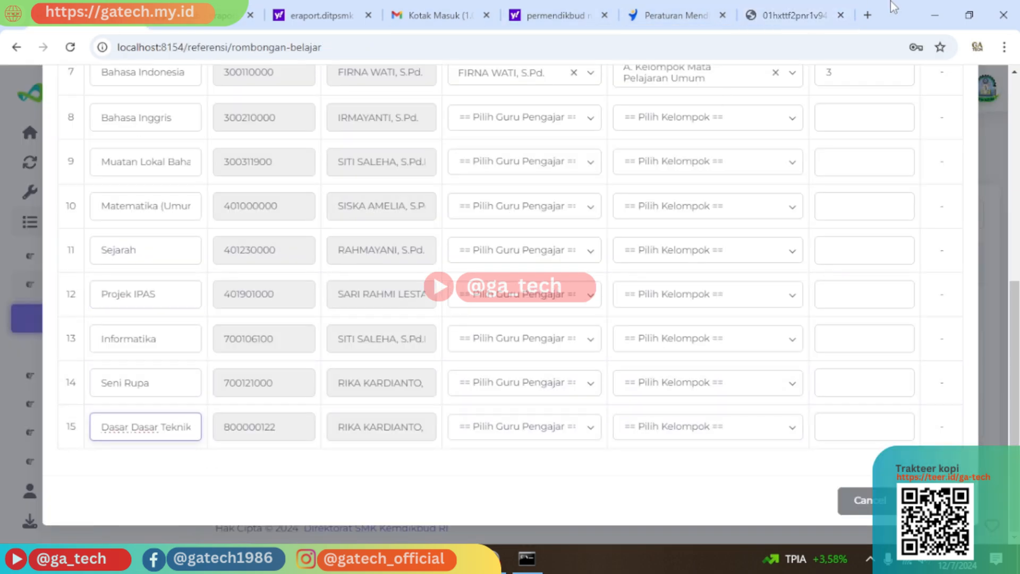
click(787, 15)
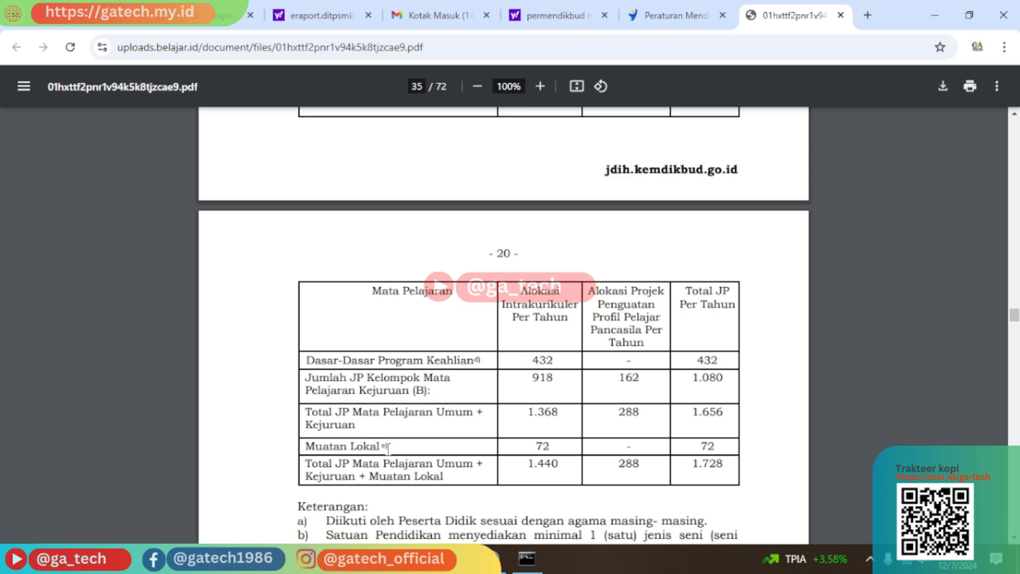
click(236, 15)
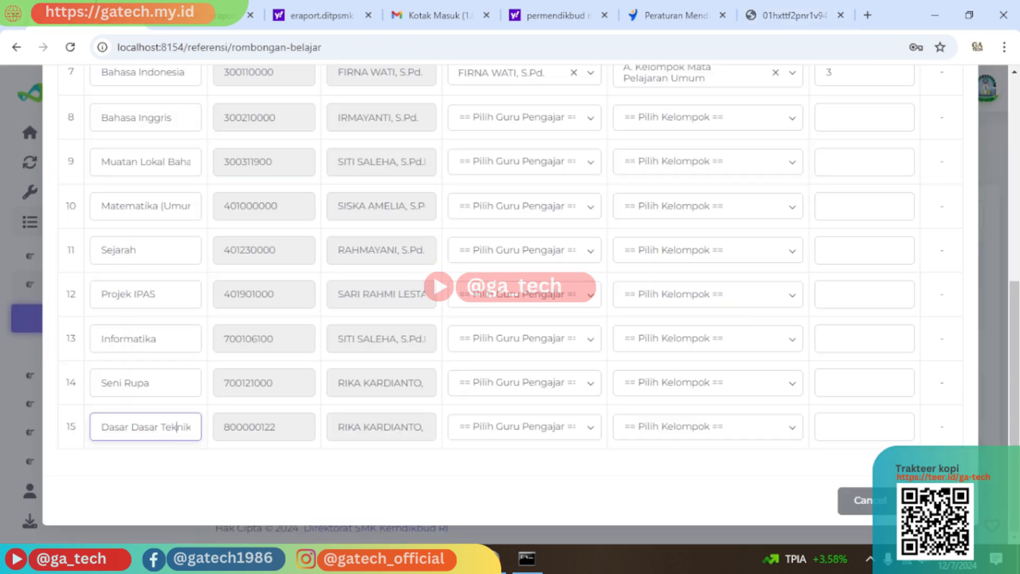
scroll(175, 319, up, 2)
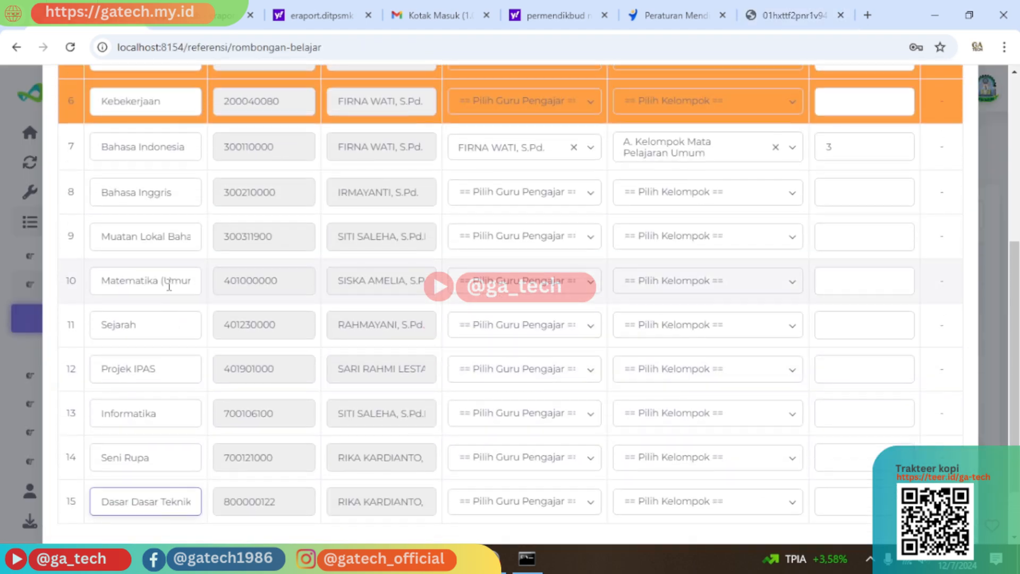
Append 'sa Daerah' to row 9 so it reads Muatan Lokal Bahasa Daerah, verified against the PDF.
click(159, 240)
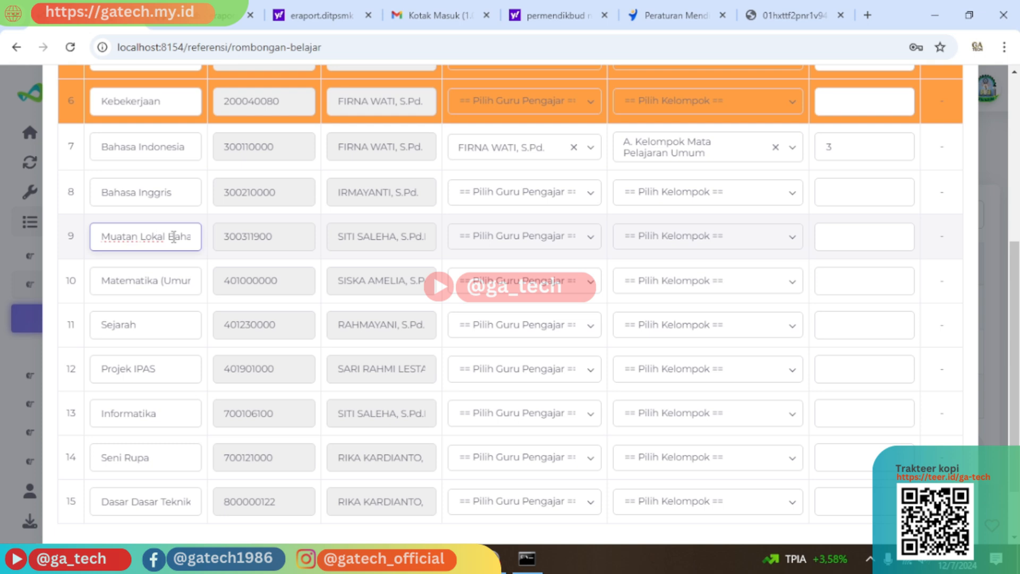
text(sa Daerah)
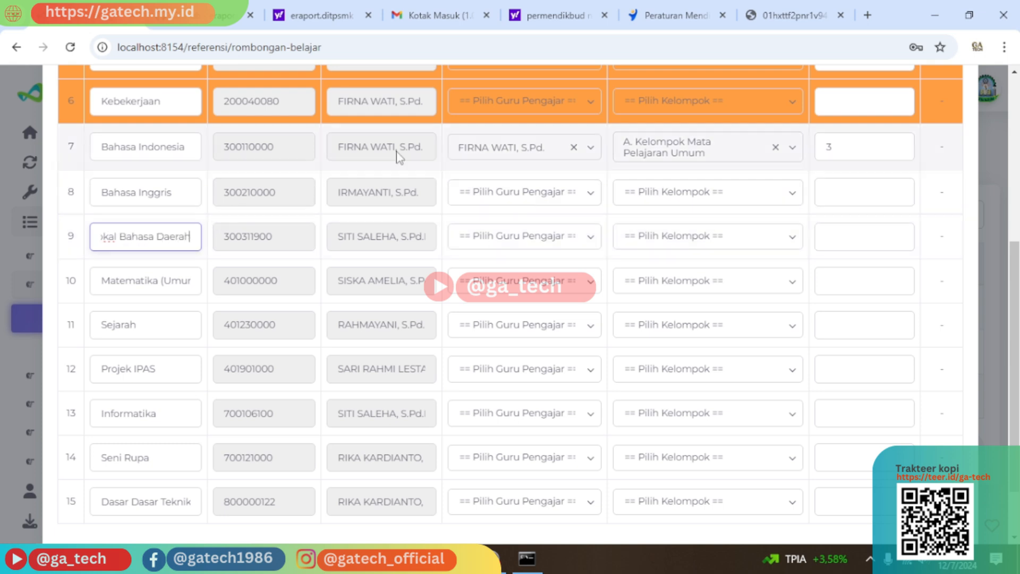
click(776, 15)
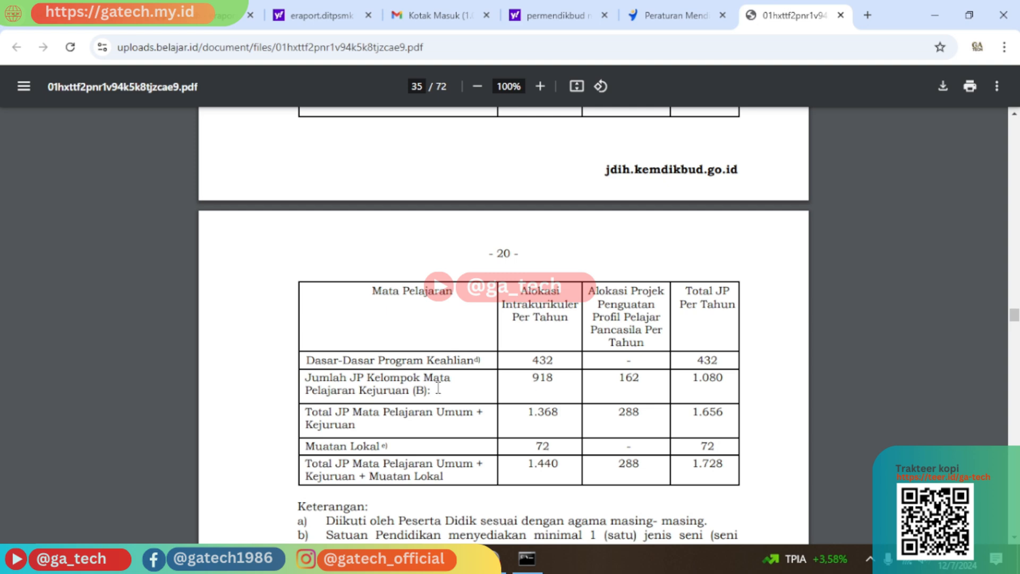
scroll(395, 446, down, 2)
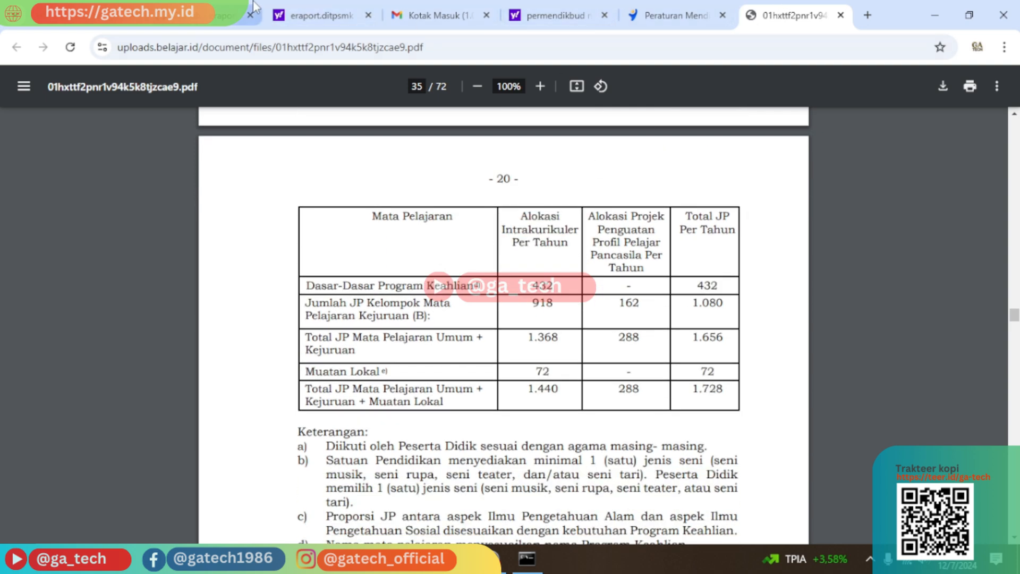
click(228, 15)
scroll(256, 251, up, 6)
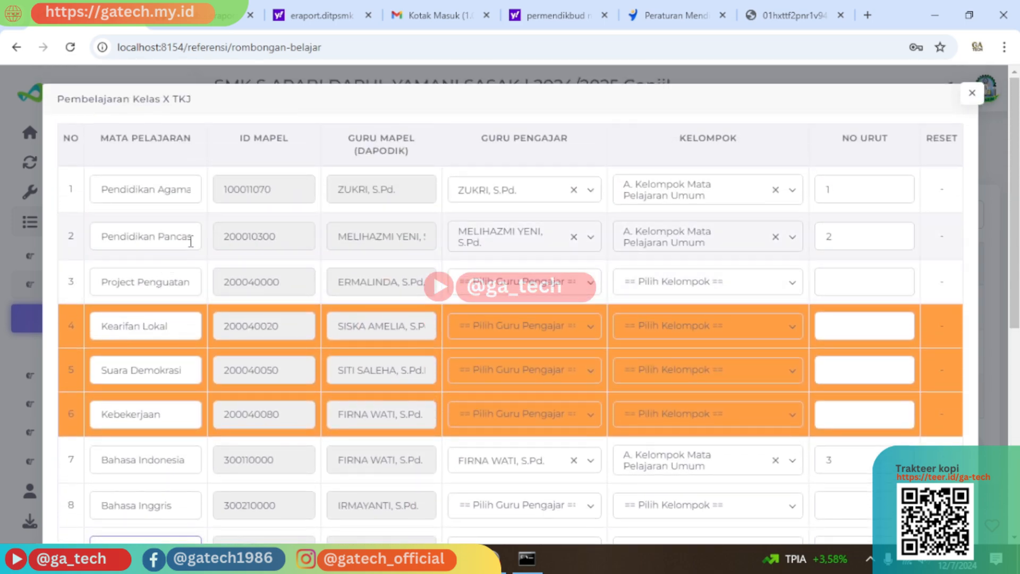
click(792, 14)
scroll(338, 323, up, 8)
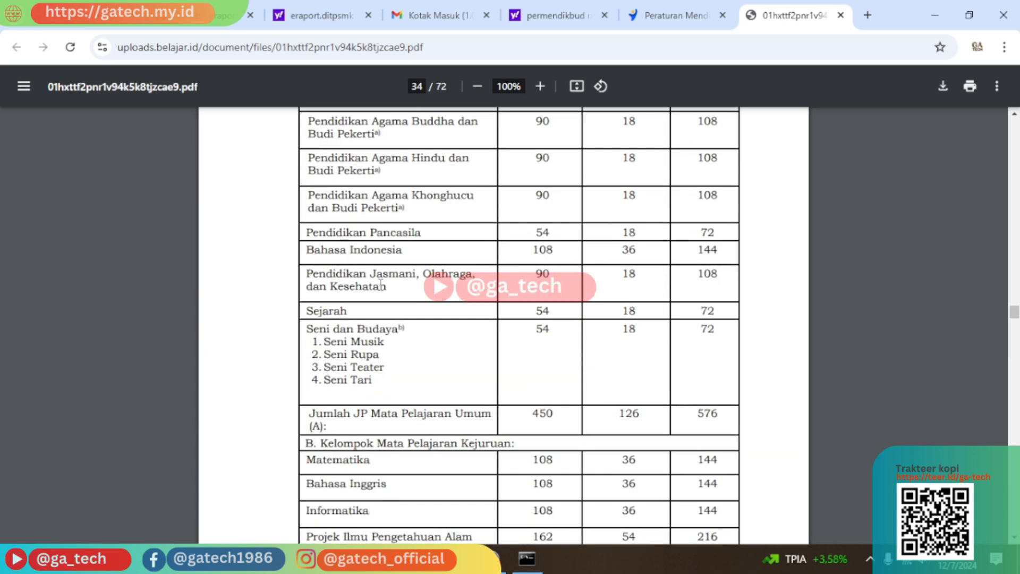
click(159, 26)
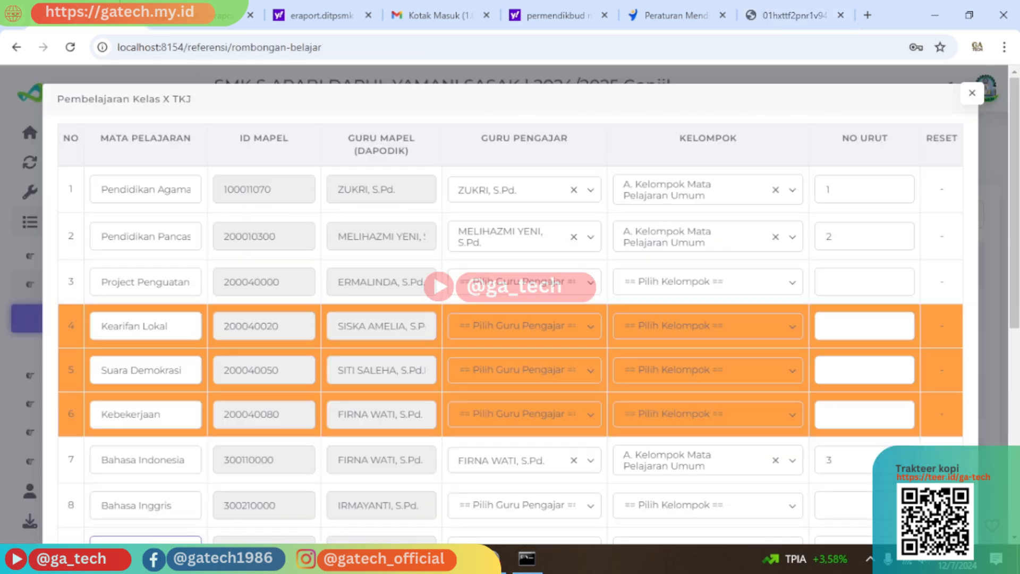
scroll(372, 412, down, 5)
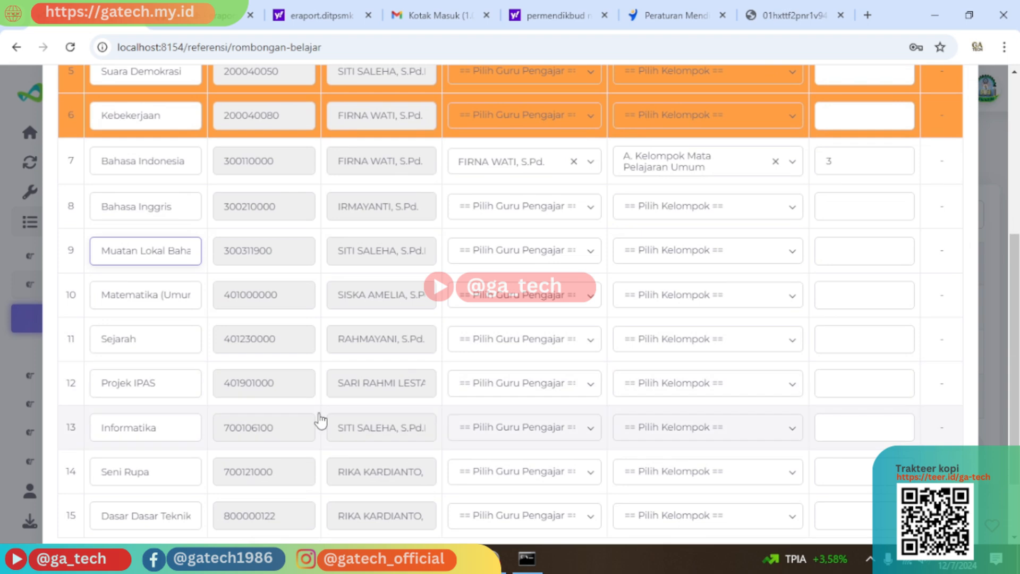
scroll(521, 364, down, 3)
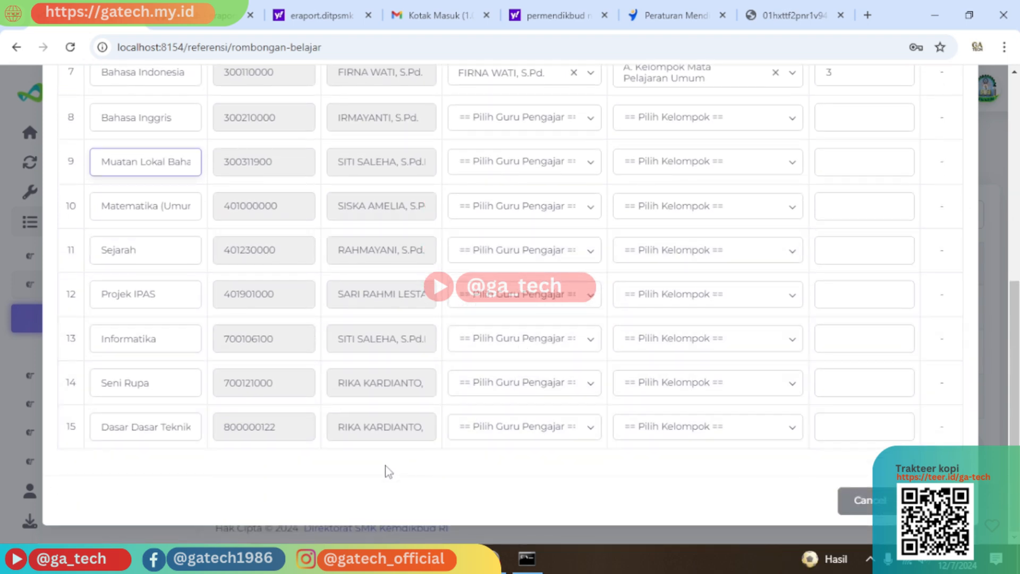
scroll(615, 360, up, 7)
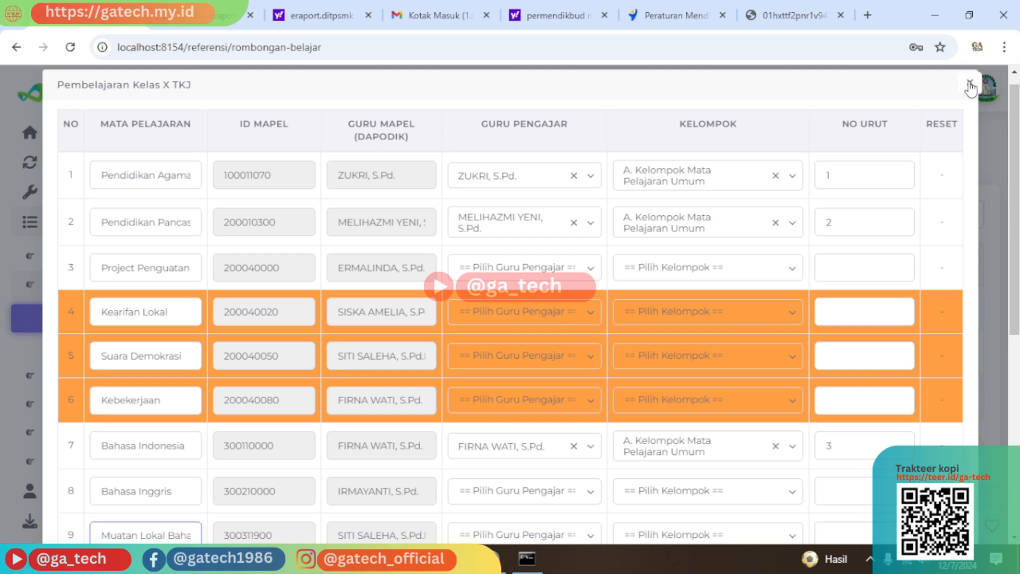
click(794, 15)
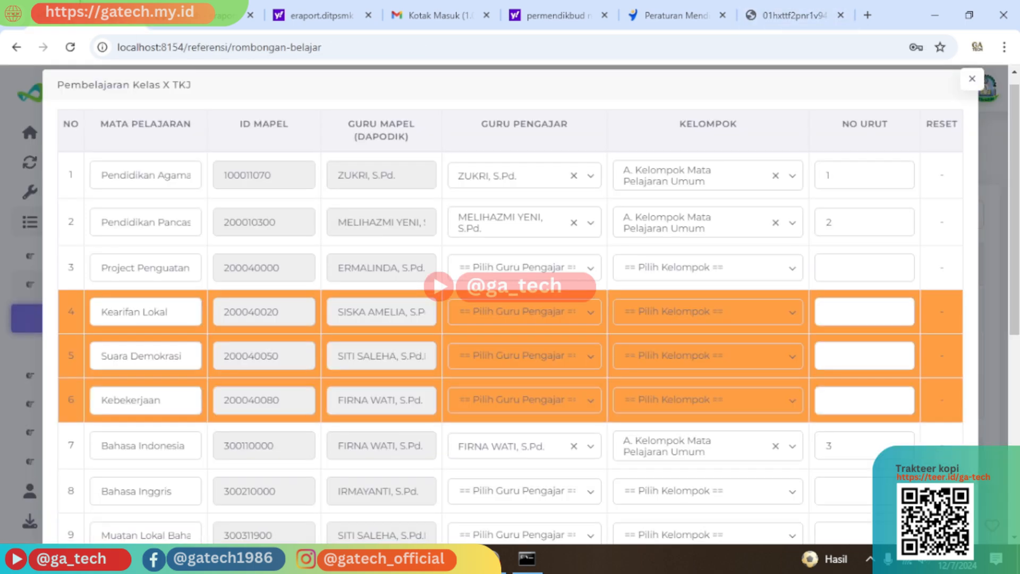
click(129, 18)
Close the Pembelajaran Kelas X TKJ modal and review the Sinkronisasi > Dapodik status table.
click(972, 79)
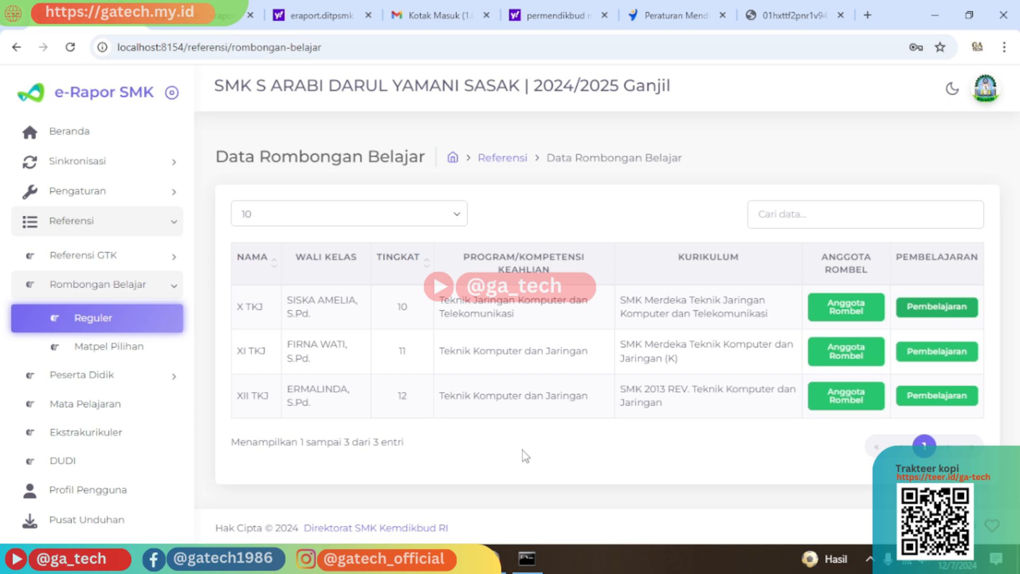
click(149, 161)
click(73, 196)
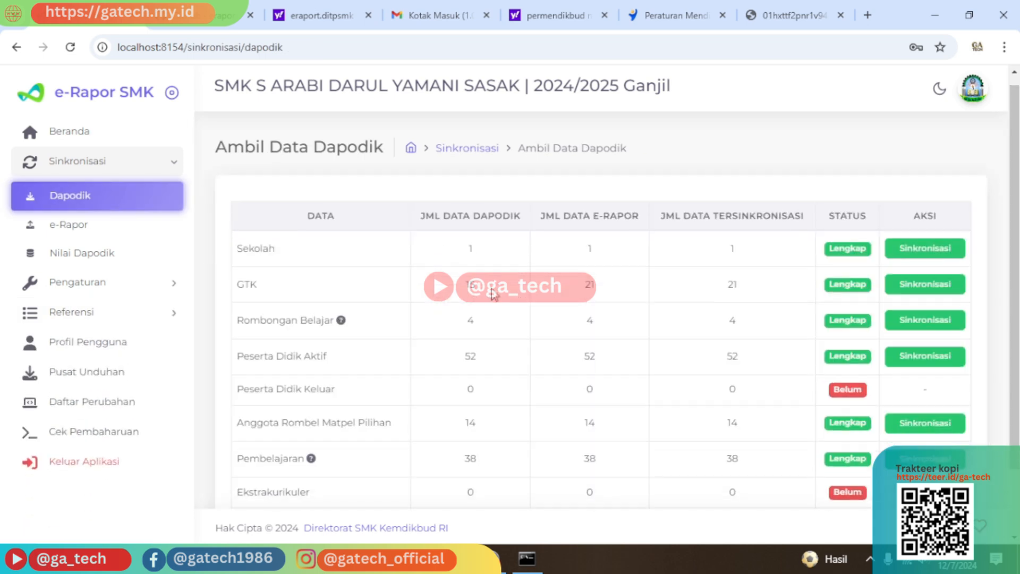
scroll(494, 294, down, 2)
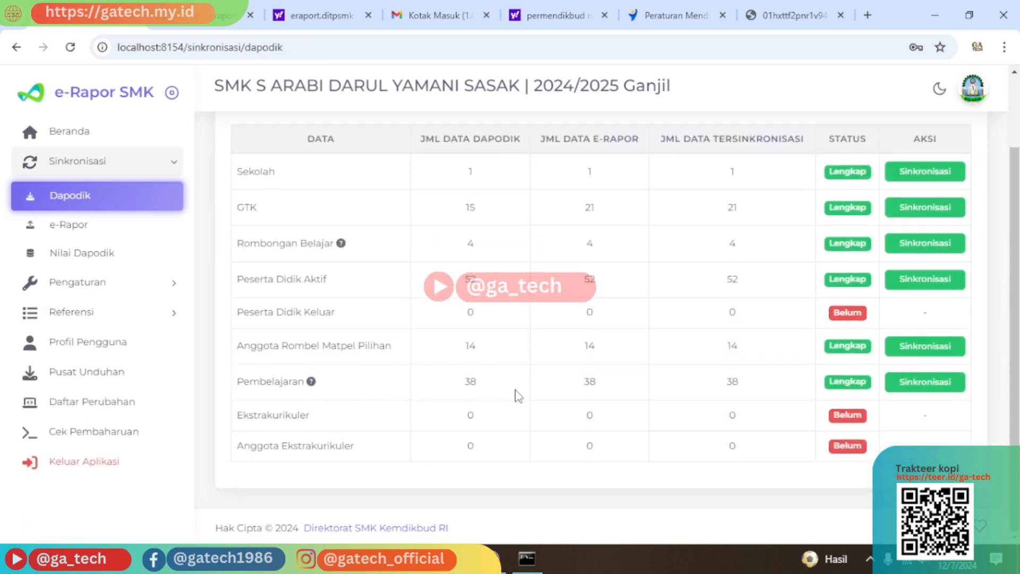